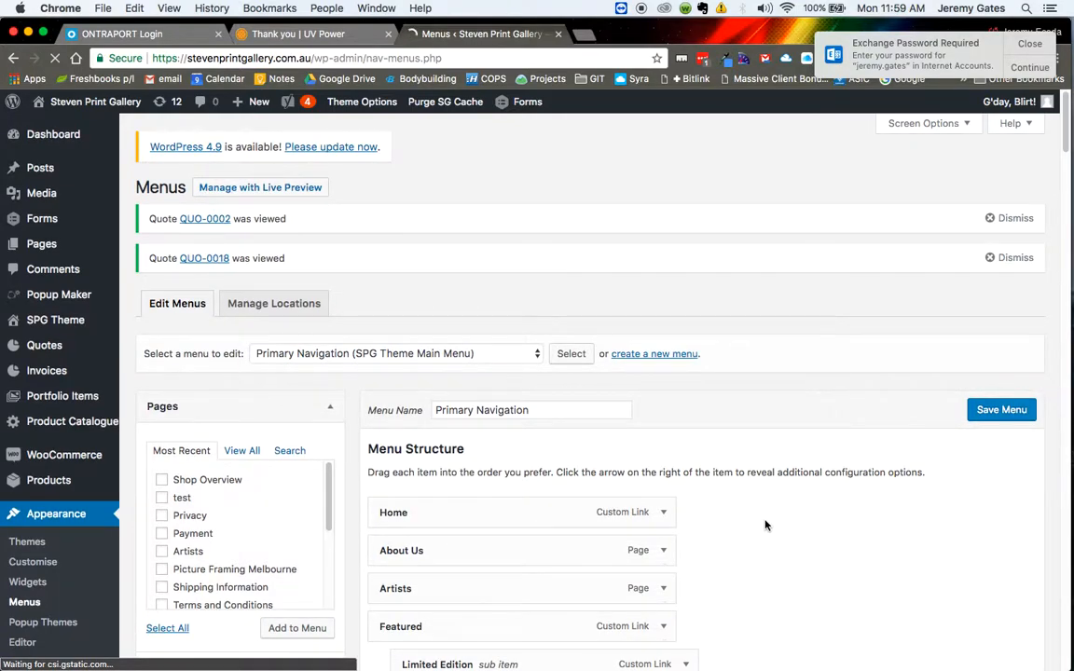
Step: Load the Artists G - L menu for editing and look over its menu structure
scroll(1026, 217, "down", 3)
left_click_drag(1066, 154, 1066, 119)
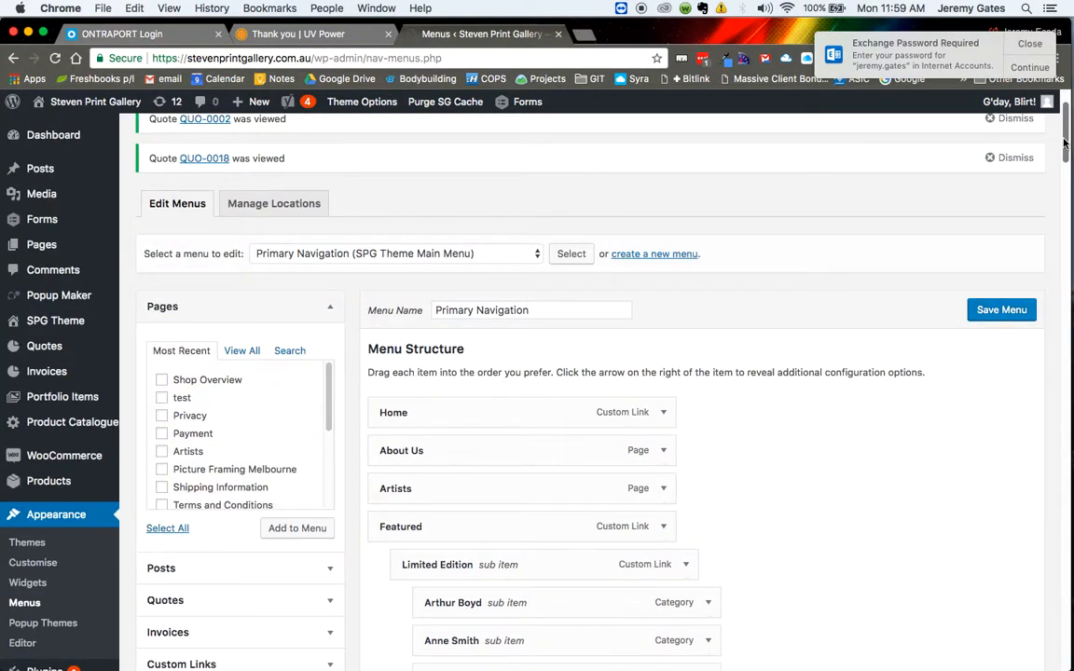
left_click(536, 253)
left_click(494, 184)
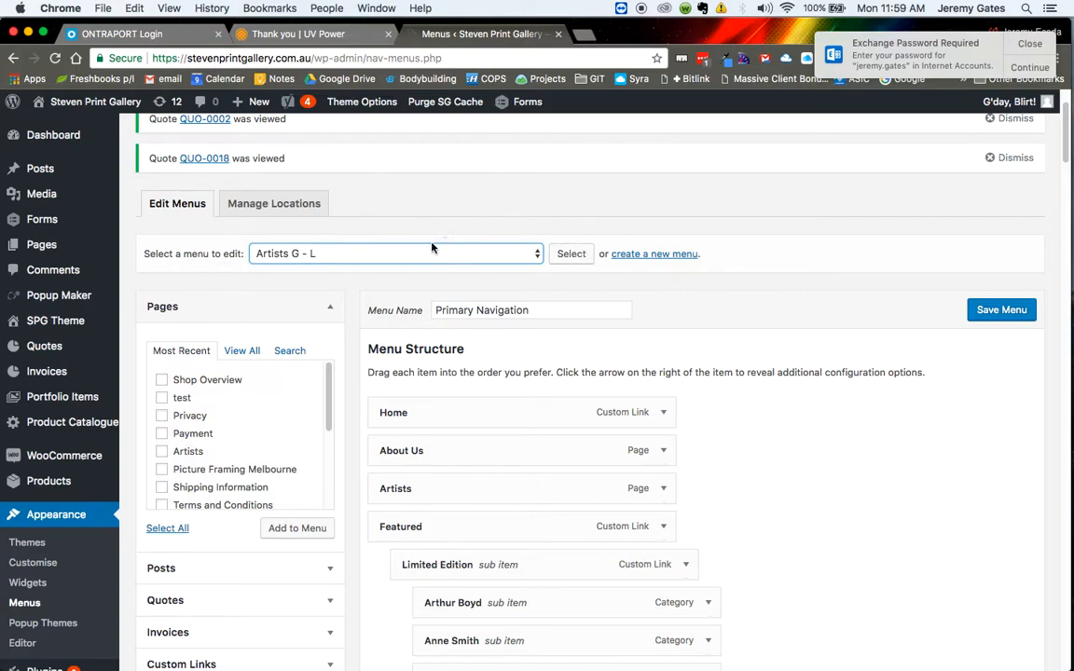
left_click(573, 254)
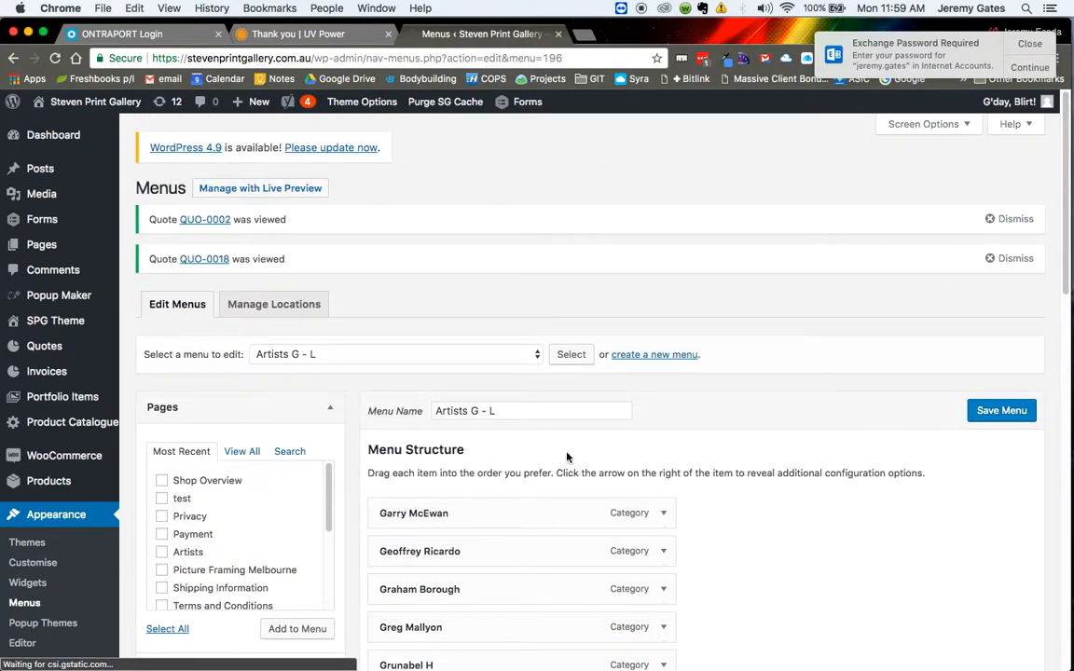
scroll(587, 511, "down", 2)
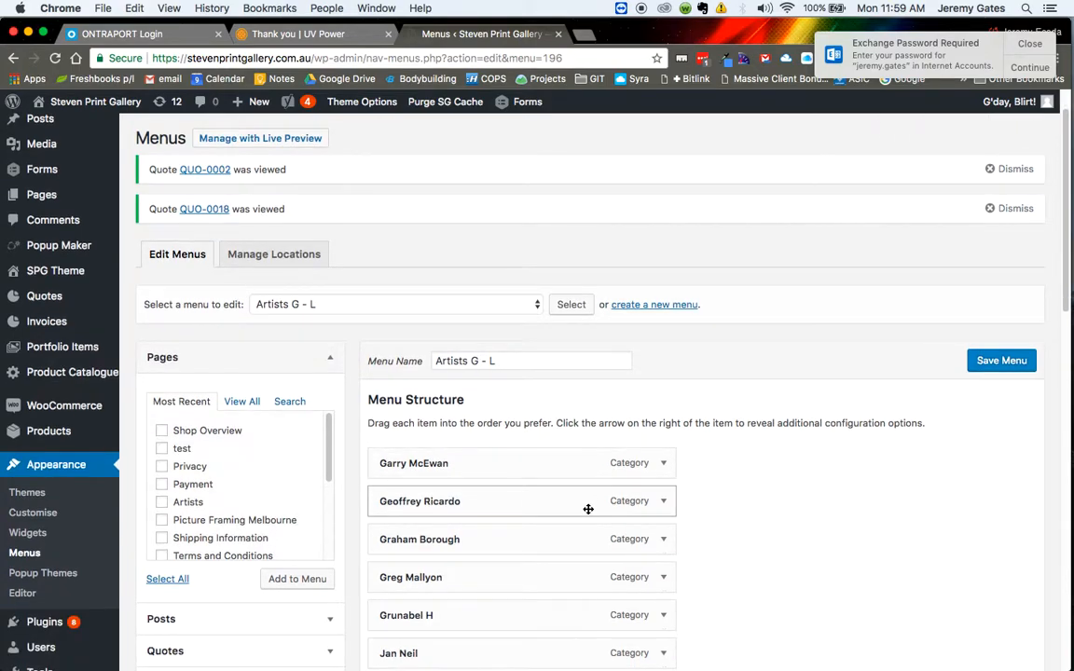
scroll(587, 509, "down", 5)
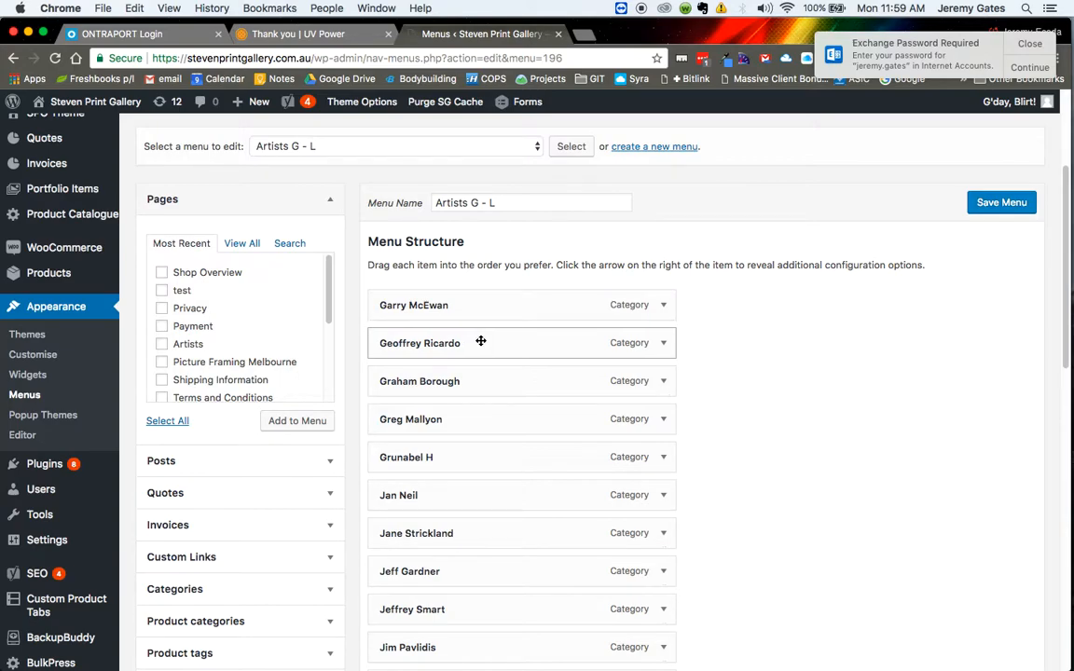
Step: Indent the second artist as a sub item of the first artist, and return it to the top level
left_click_drag(480, 341, 517, 343)
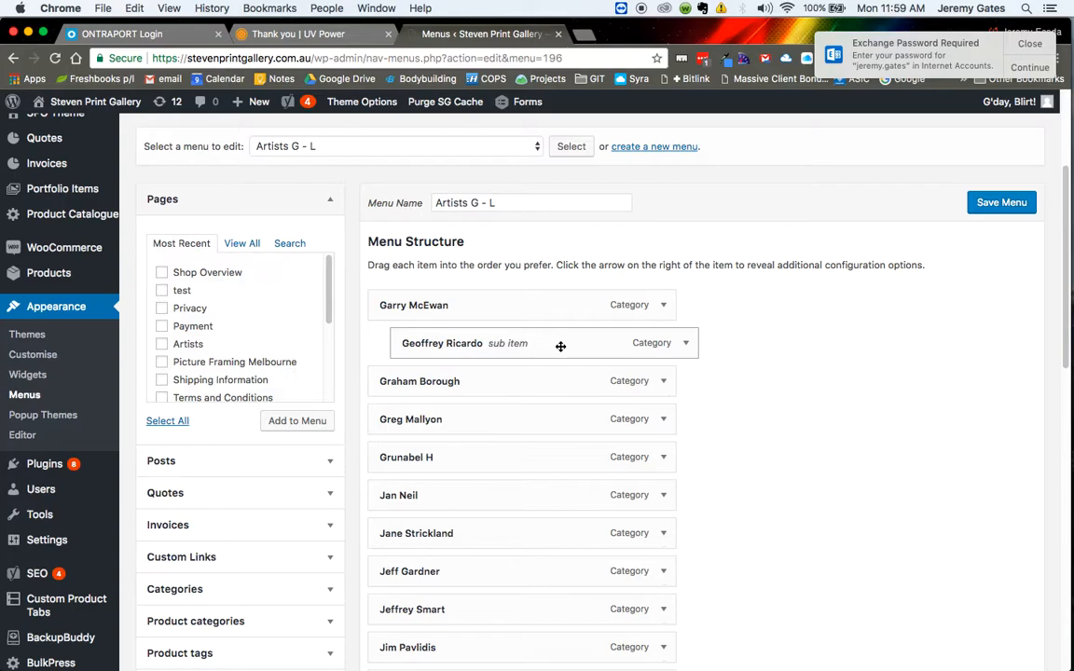
left_click_drag(559, 346, 532, 347)
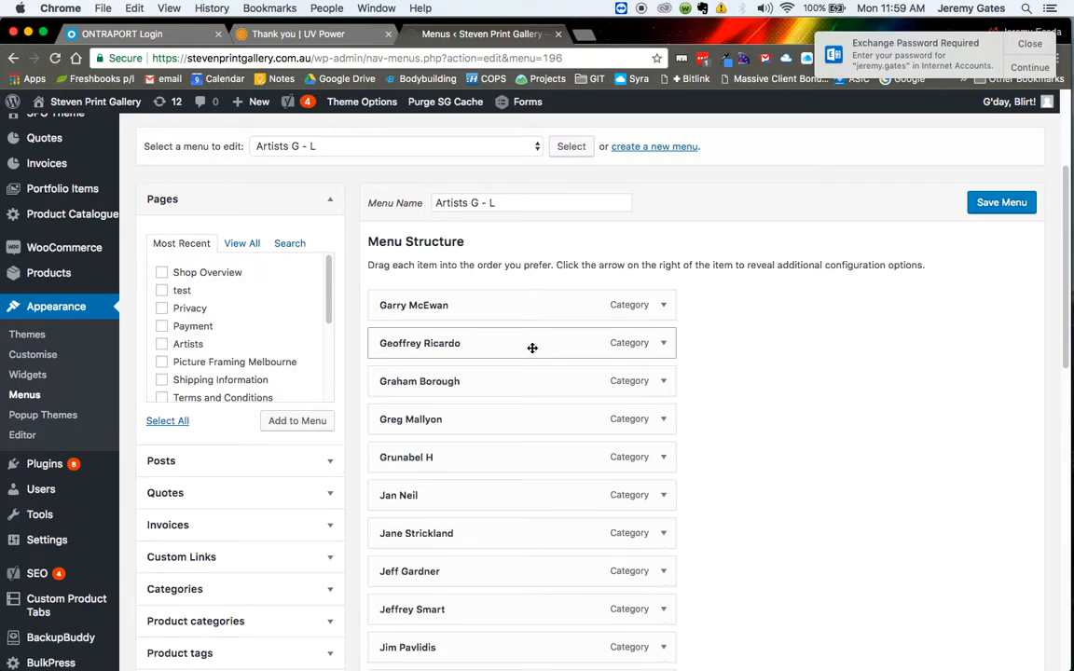
Step: Examine the first artist item's settings, including its Remove option, and collapse them again
left_click(662, 312)
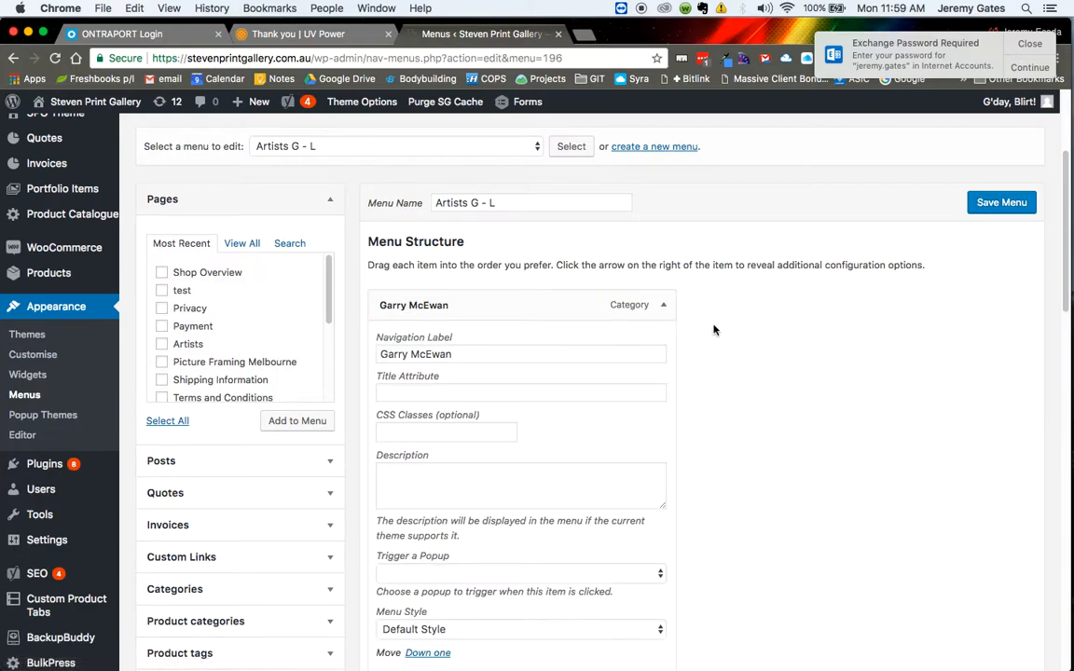
scroll(714, 329, "down", 2)
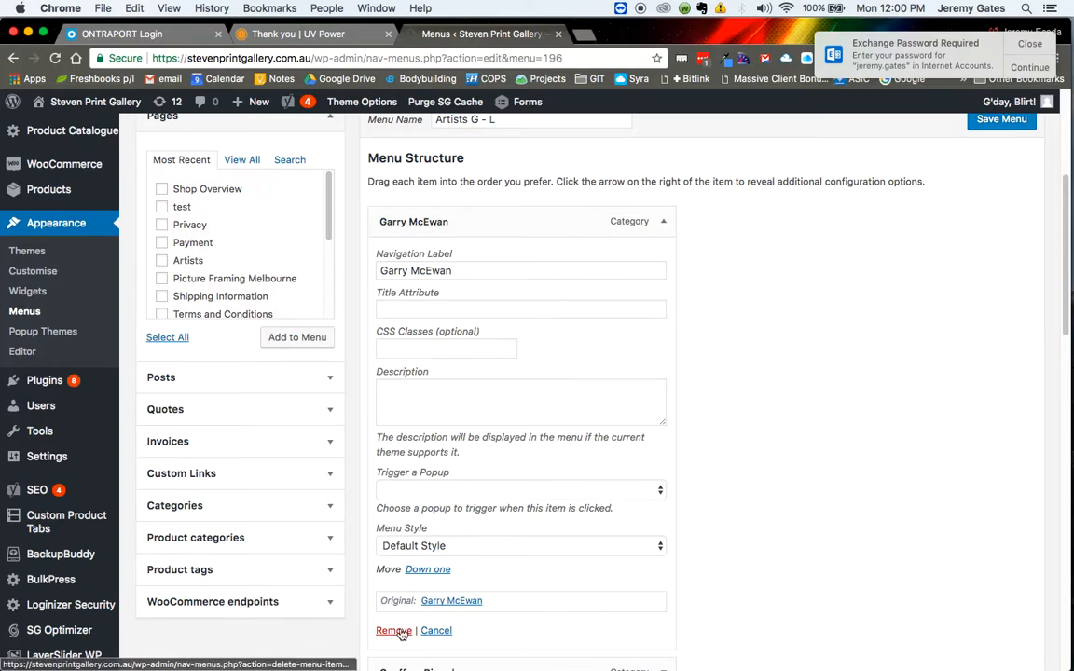
left_click(663, 222)
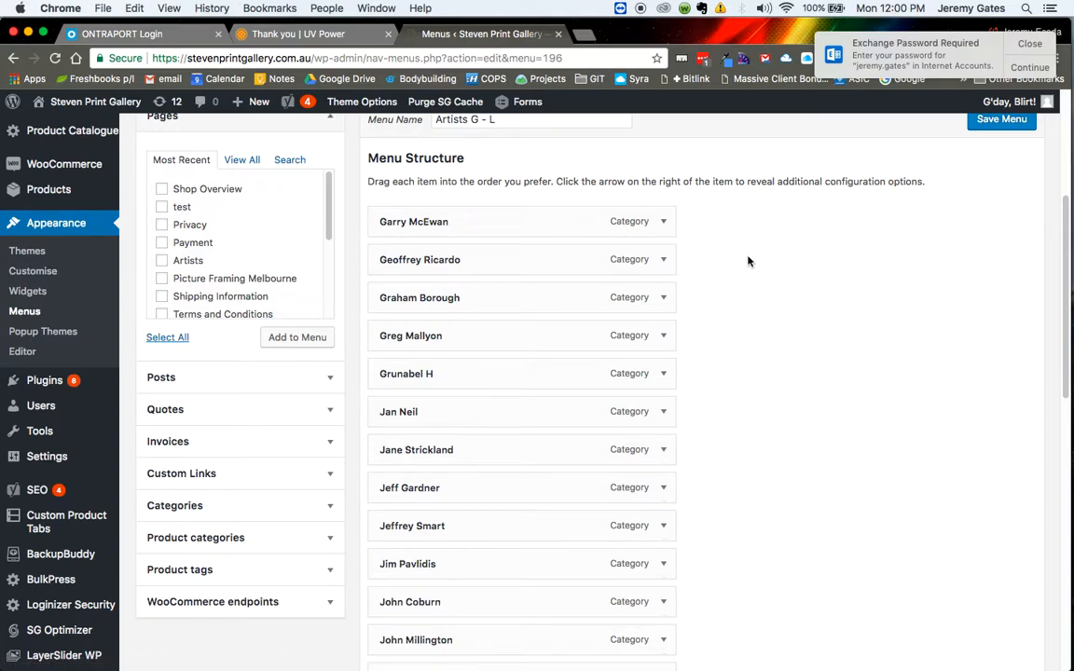
Step: Look through the Quotes, Invoices and Custom Links item sources and add the Personal category to the menu
left_click(331, 407)
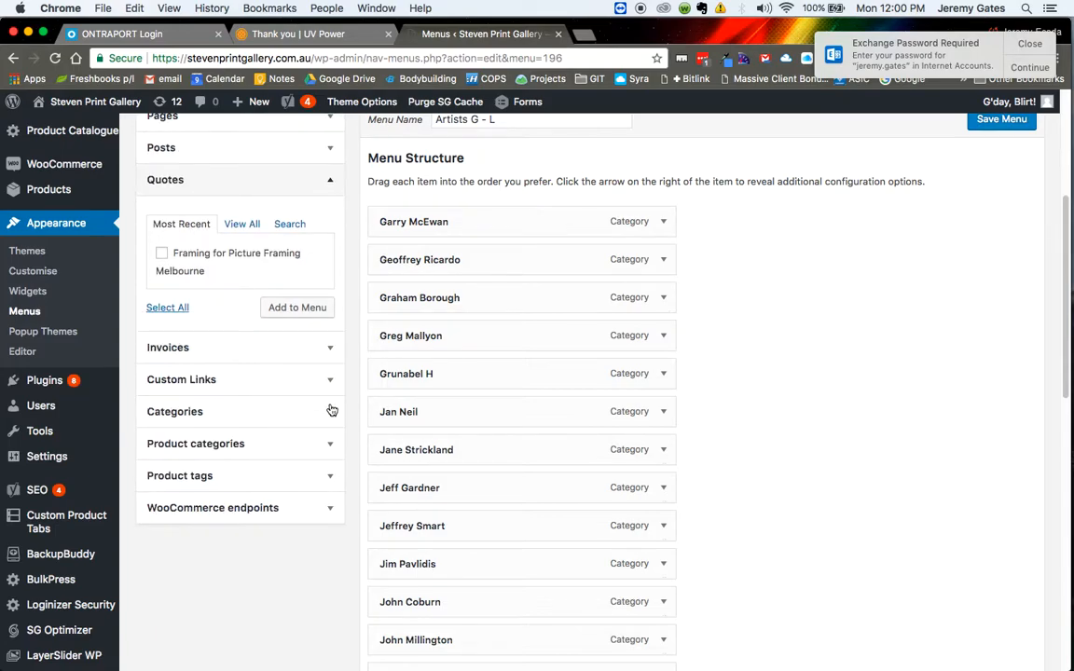
left_click(333, 348)
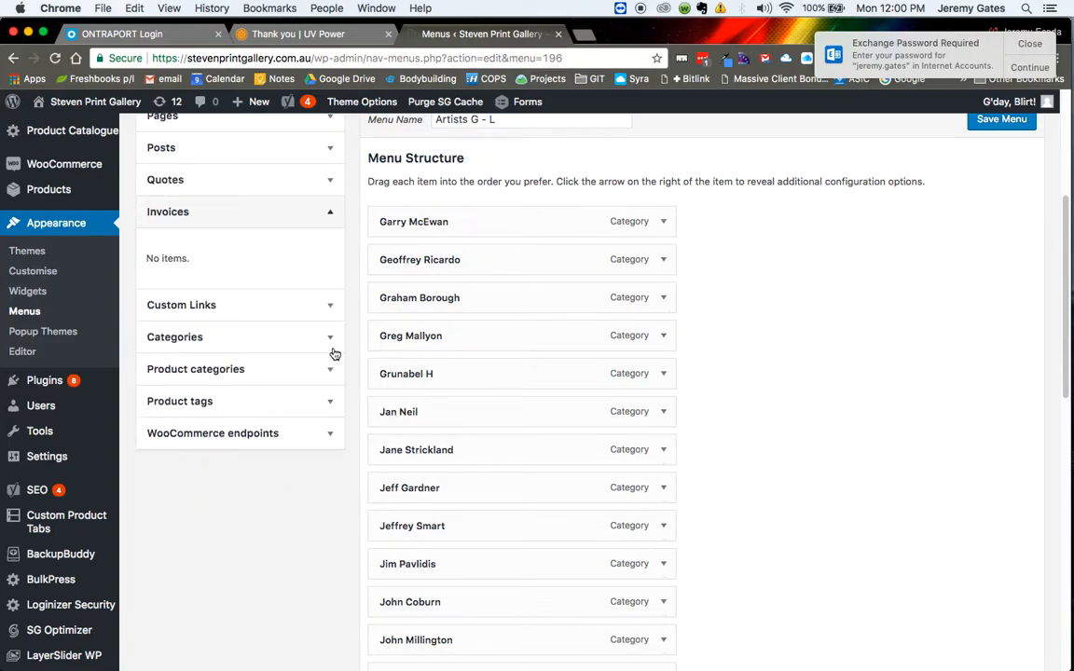
left_click(336, 310)
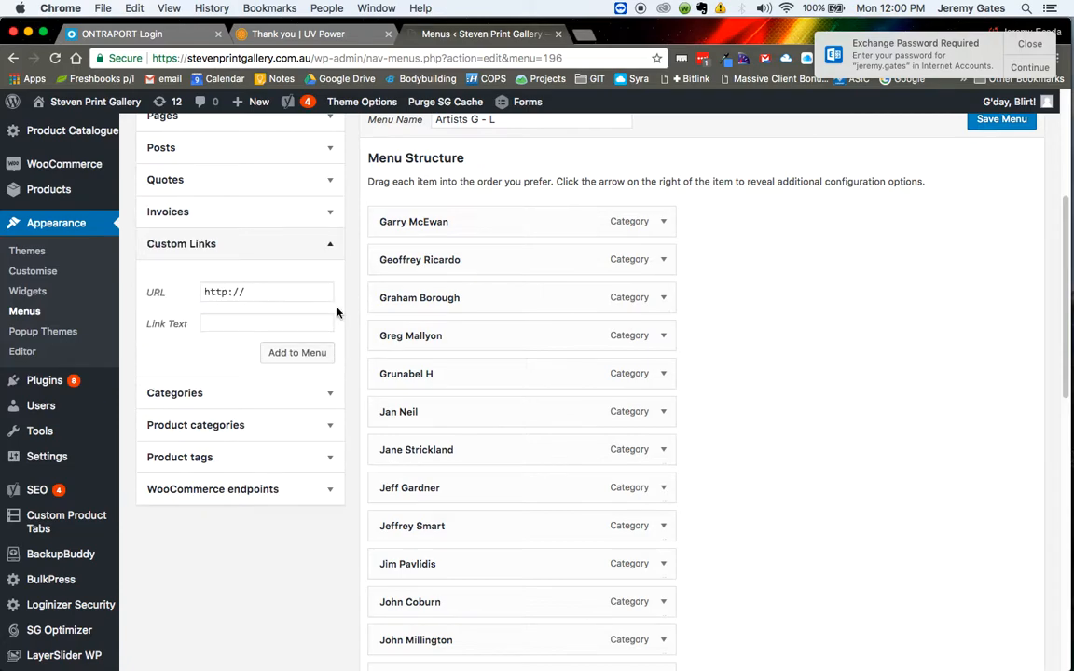
left_click(331, 394)
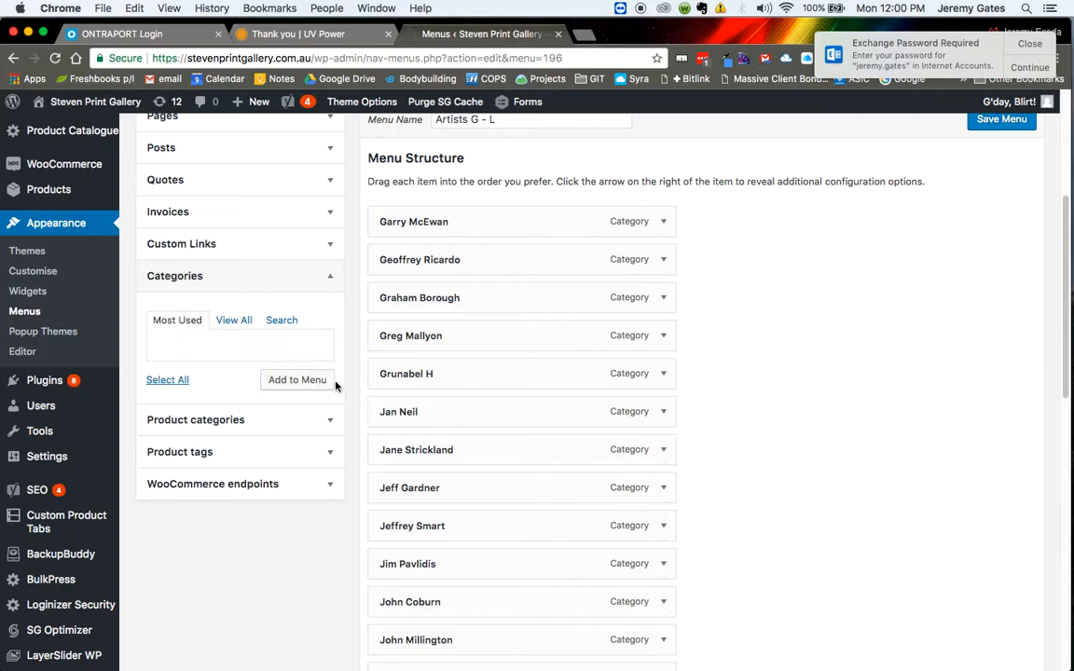
left_click(235, 321)
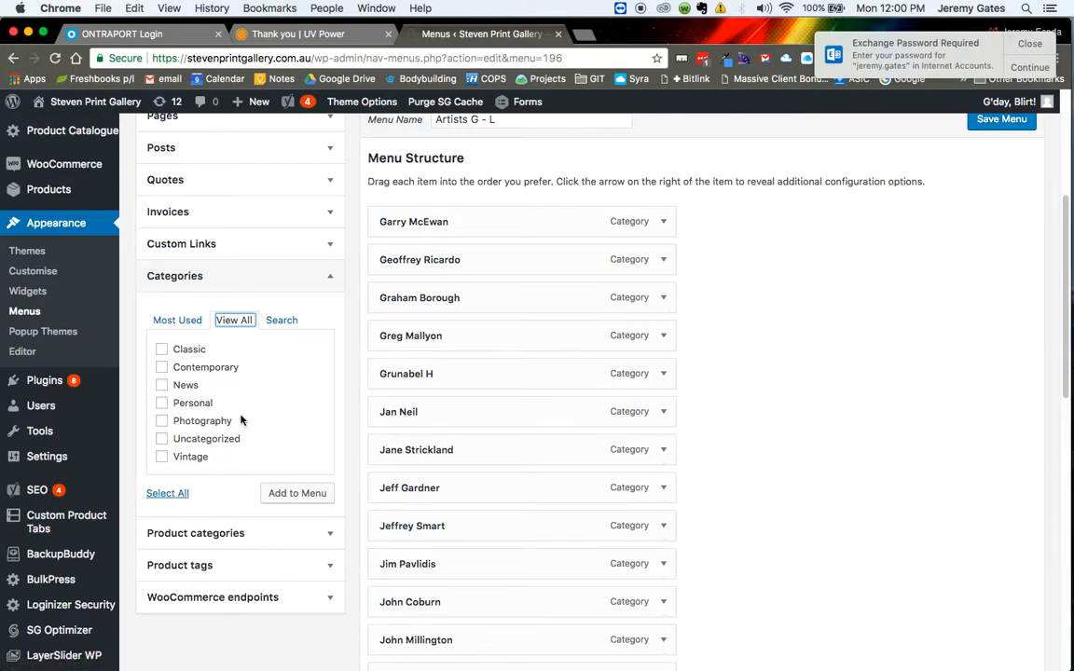
left_click(163, 404)
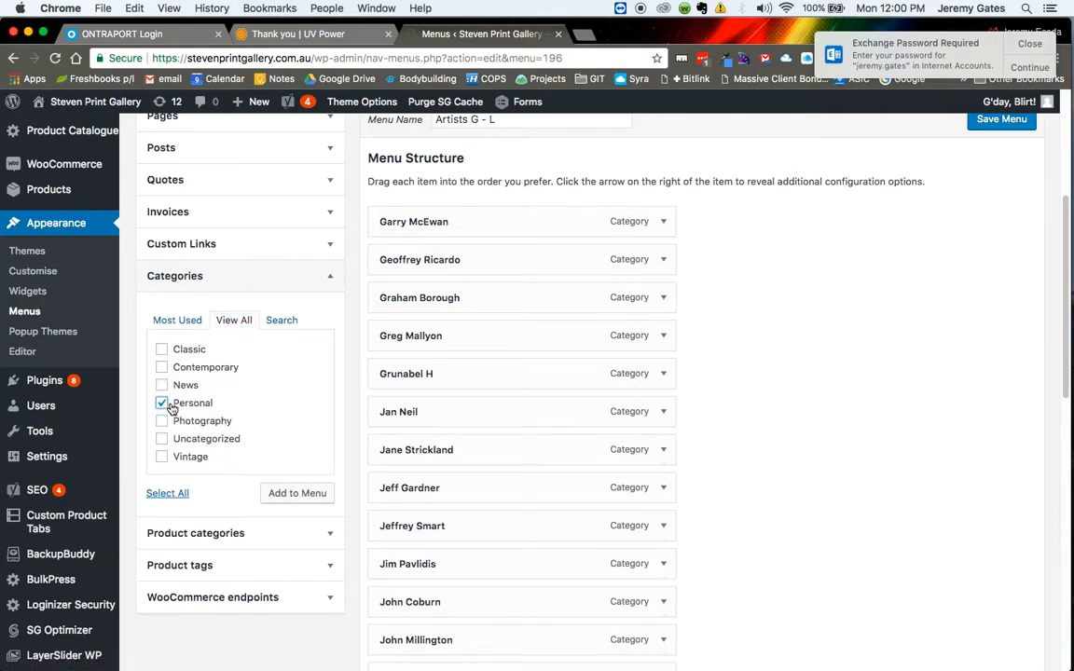
left_click(281, 495)
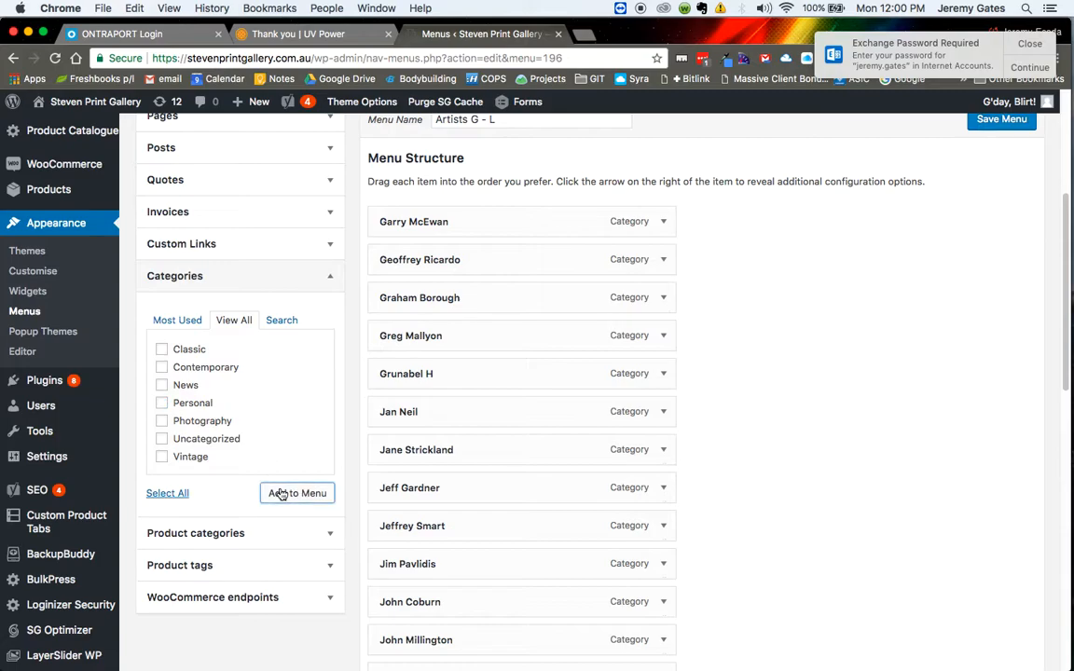
Step: Add the Etching product category to the menu
left_click(335, 539)
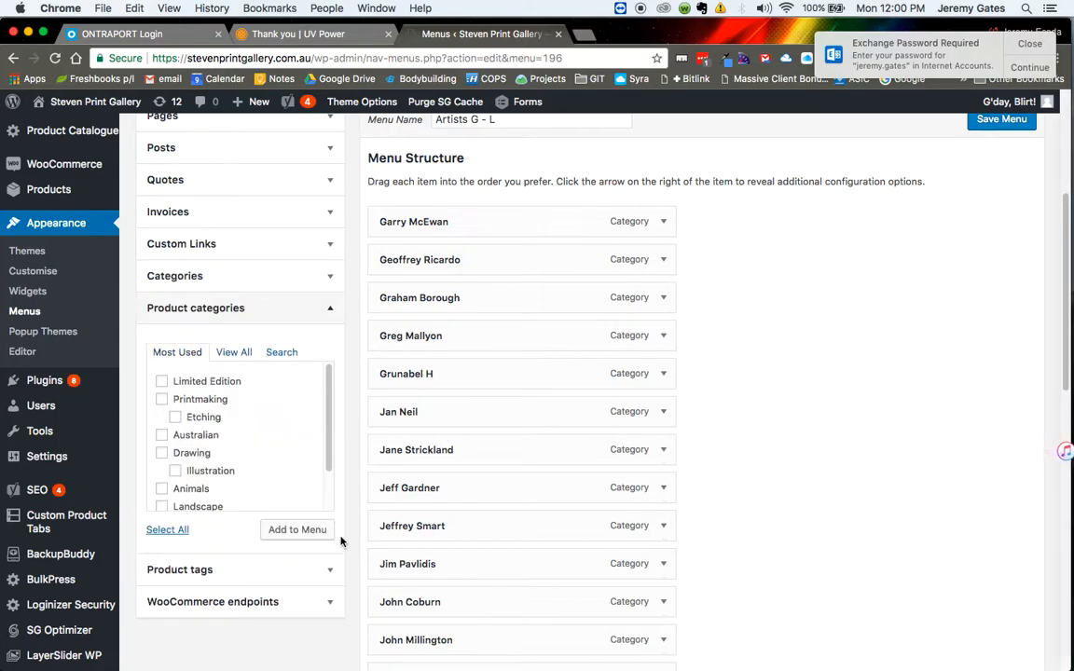
left_click(176, 417)
left_click(288, 537)
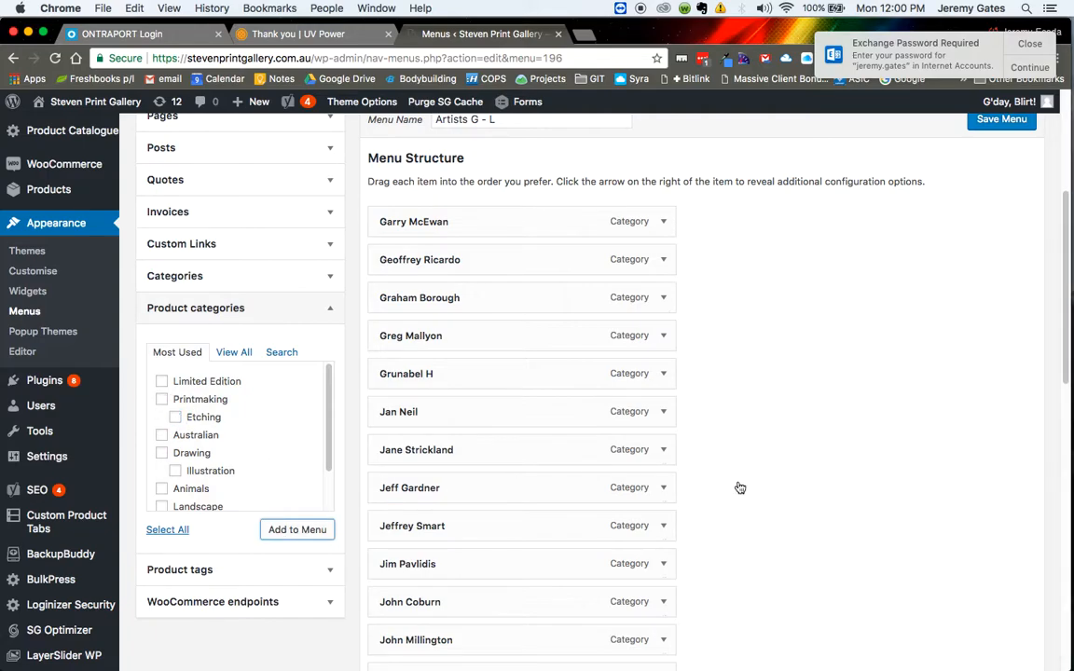
Step: Remove the Personal and Etching items from the end of the Artists G - L menu
scroll(753, 490, "down", 15)
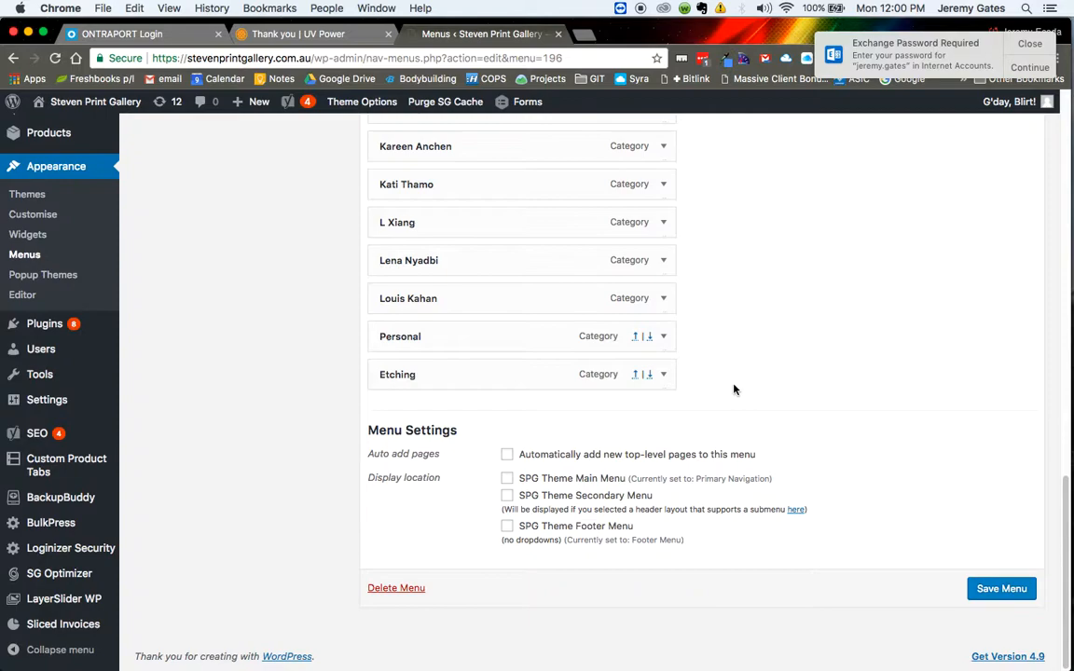
left_click(663, 338)
scroll(714, 415, "down", 2)
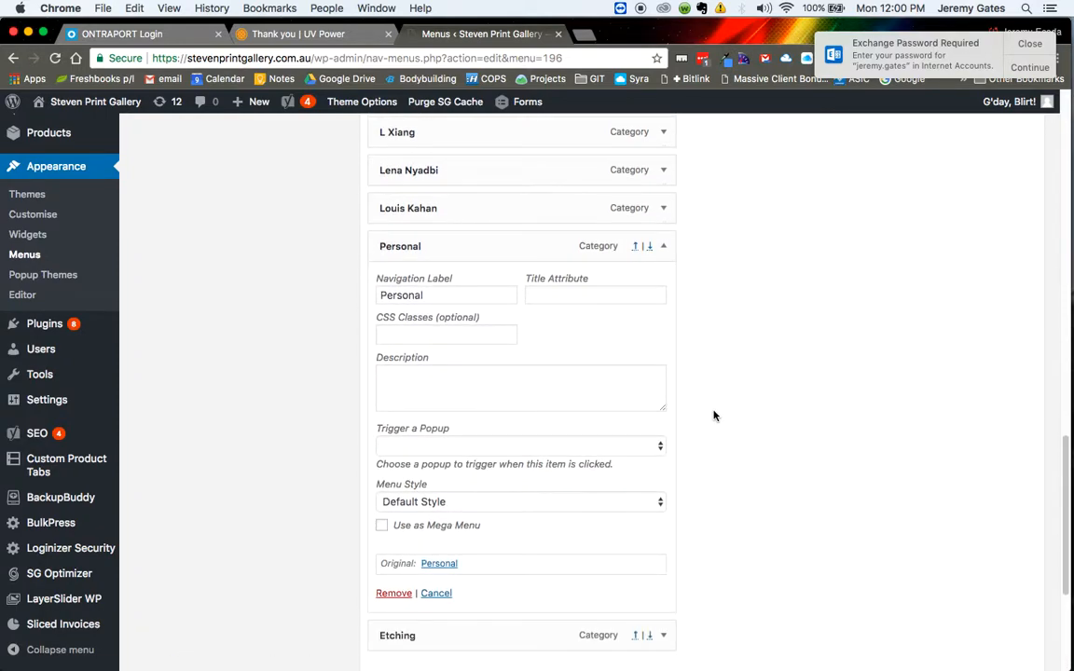
left_click(393, 592)
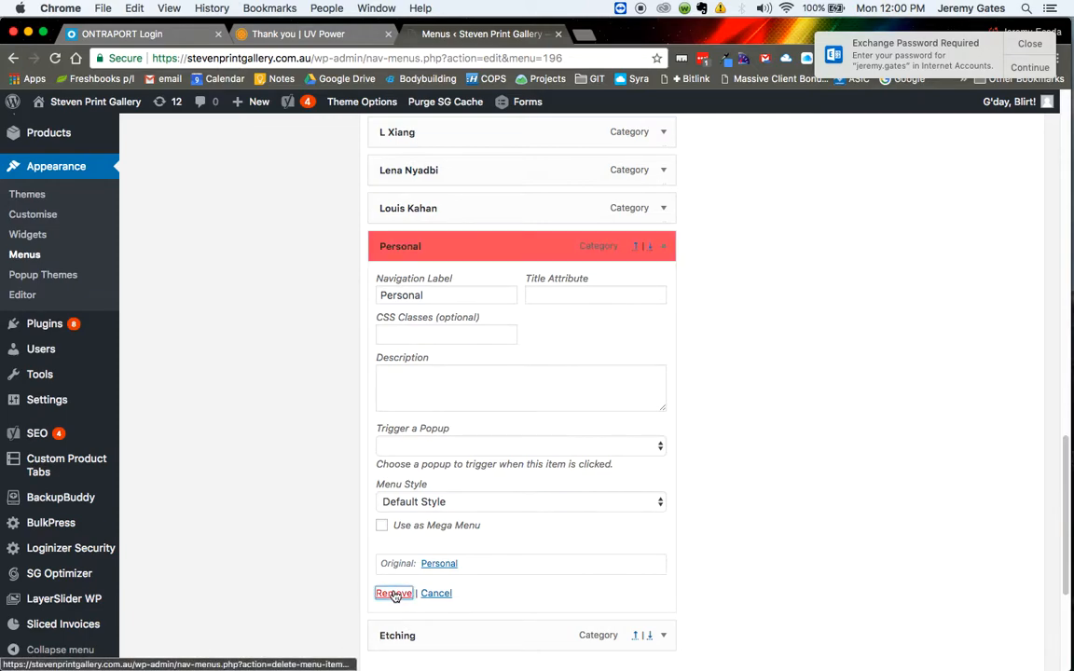
left_click(664, 374)
left_click(392, 593)
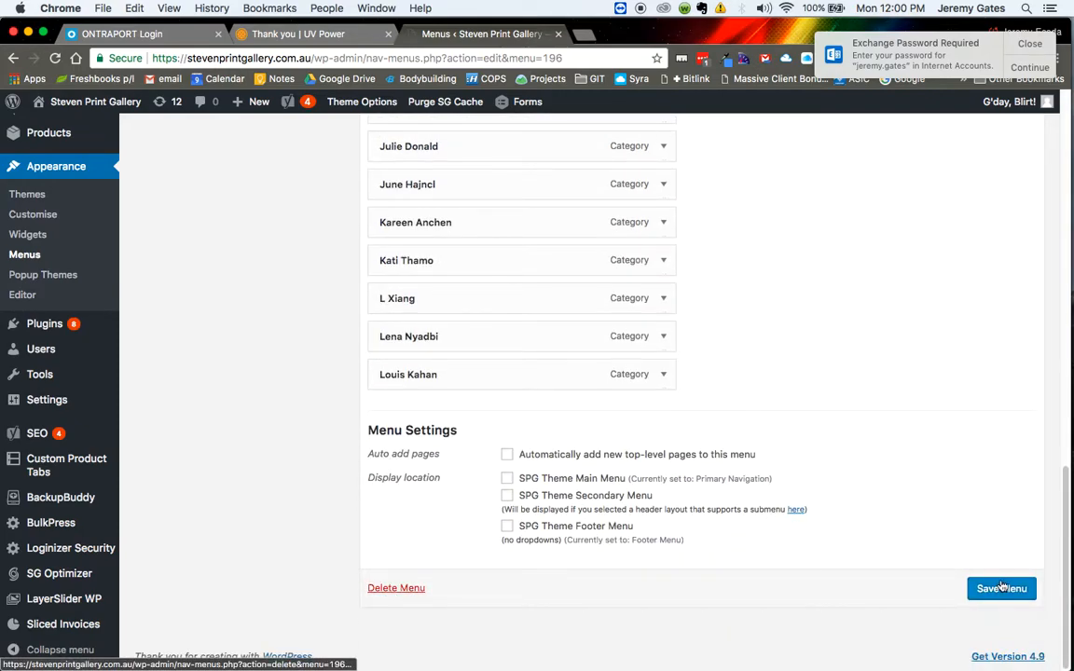
Step: Save the Artists G - L menu
left_click(1002, 589)
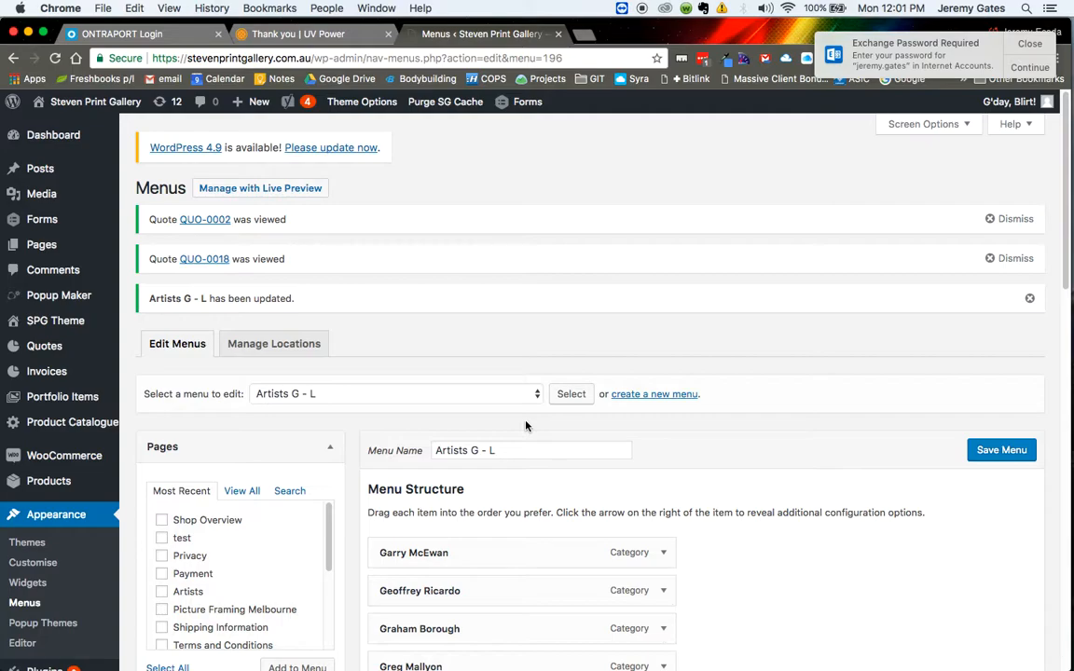
Step: Load the Primary Navigation (SPG Theme Main Menu) menu for editing
scroll(525, 426, "down", 1)
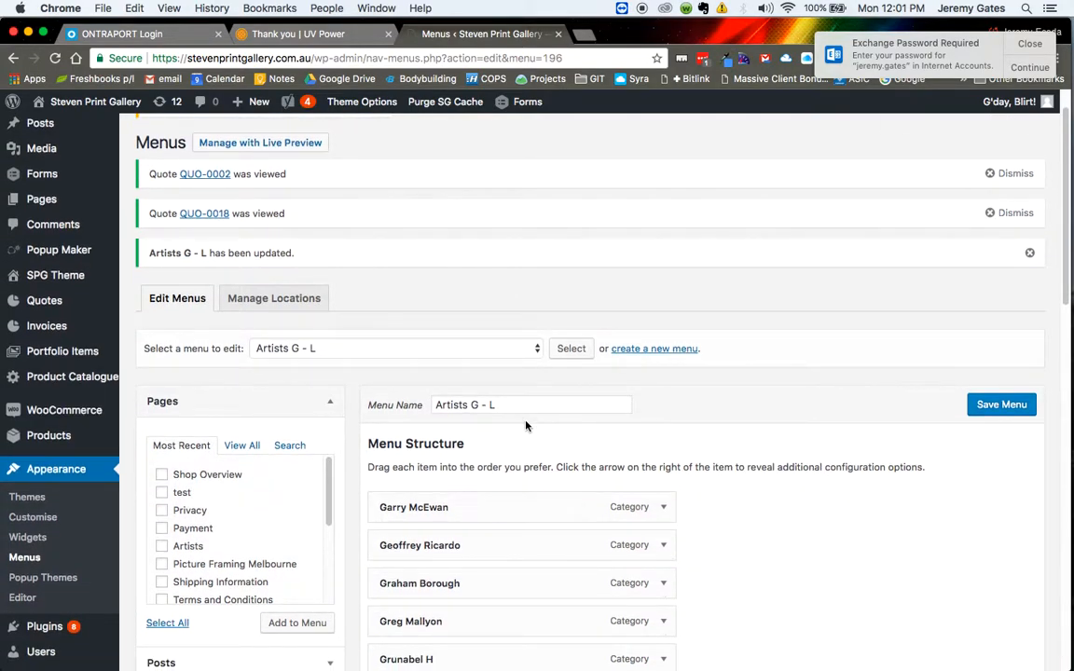
mouse_move(81, 262)
scroll(373, 384, "down", 1)
scroll(374, 384, "down", 1)
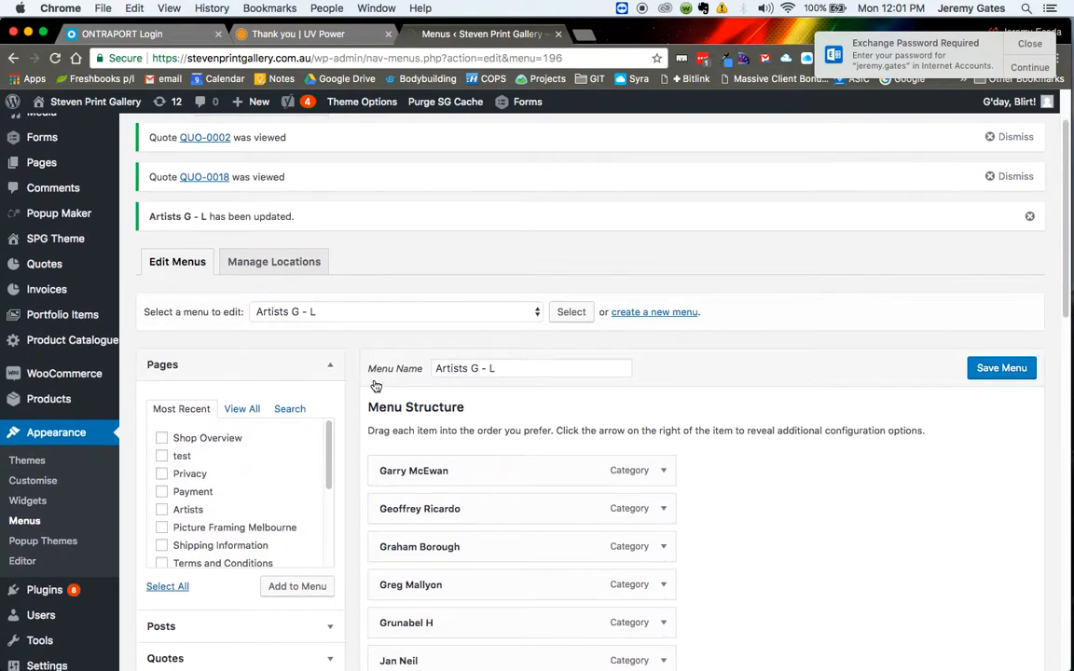
left_click(526, 318)
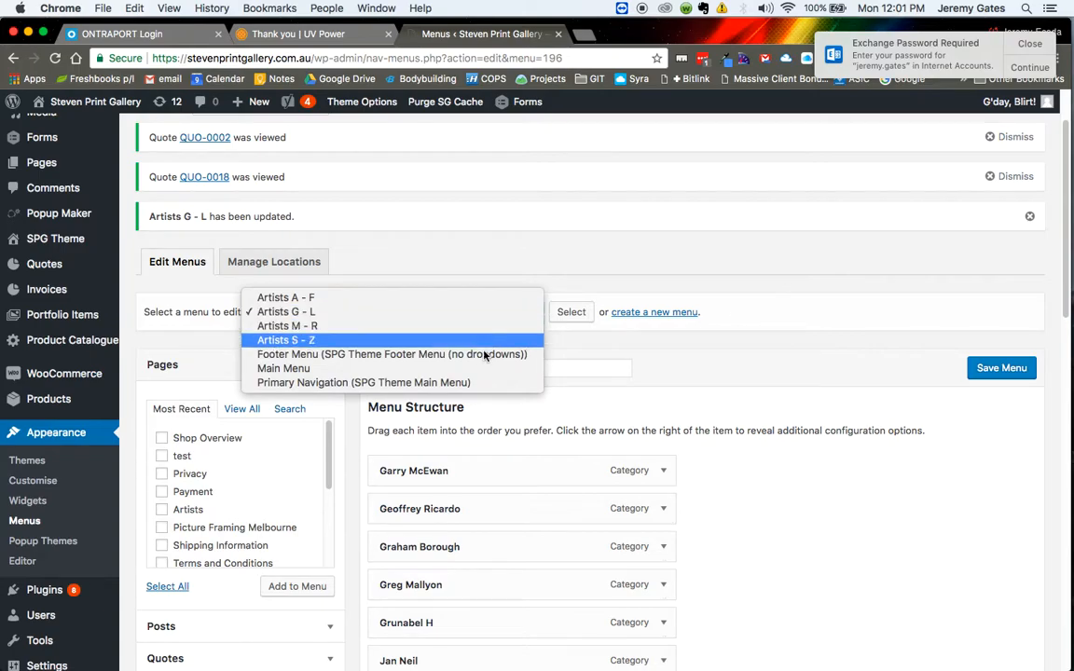
left_click(449, 386)
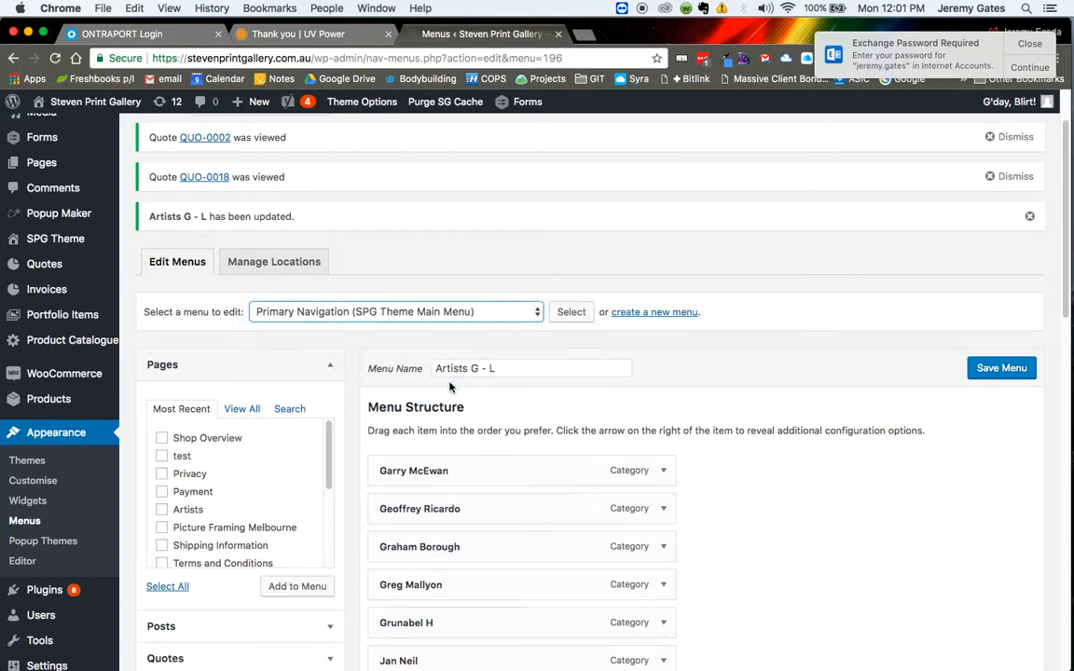
left_click(569, 313)
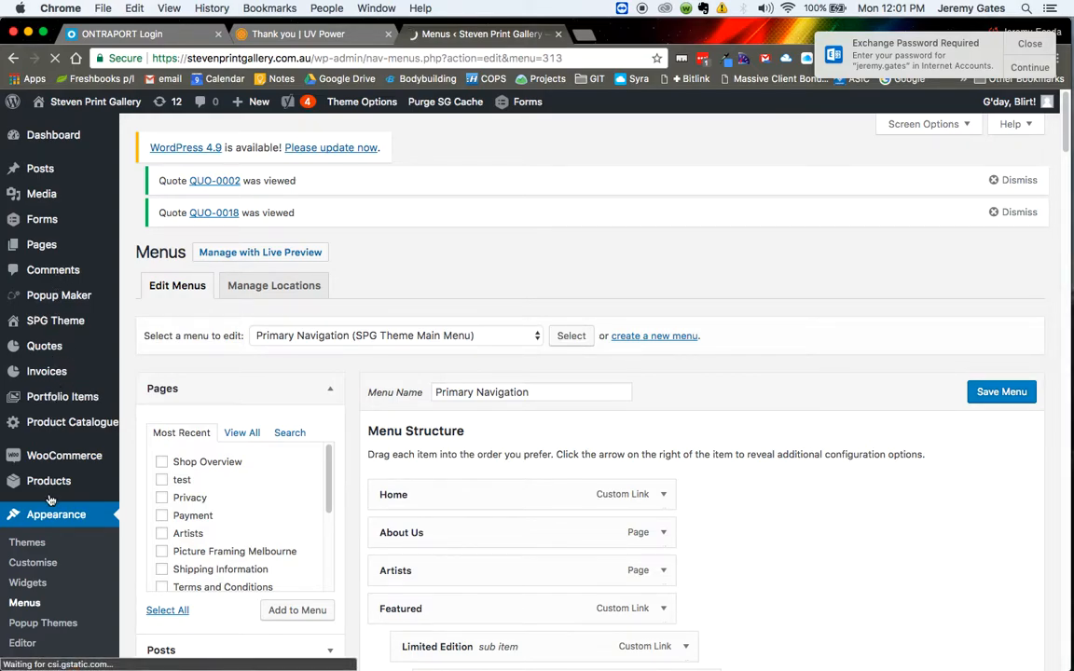
Step: Open the BackupBuddy backup page and examine the available backup profiles and local backups
scroll(54, 502, "down", 1)
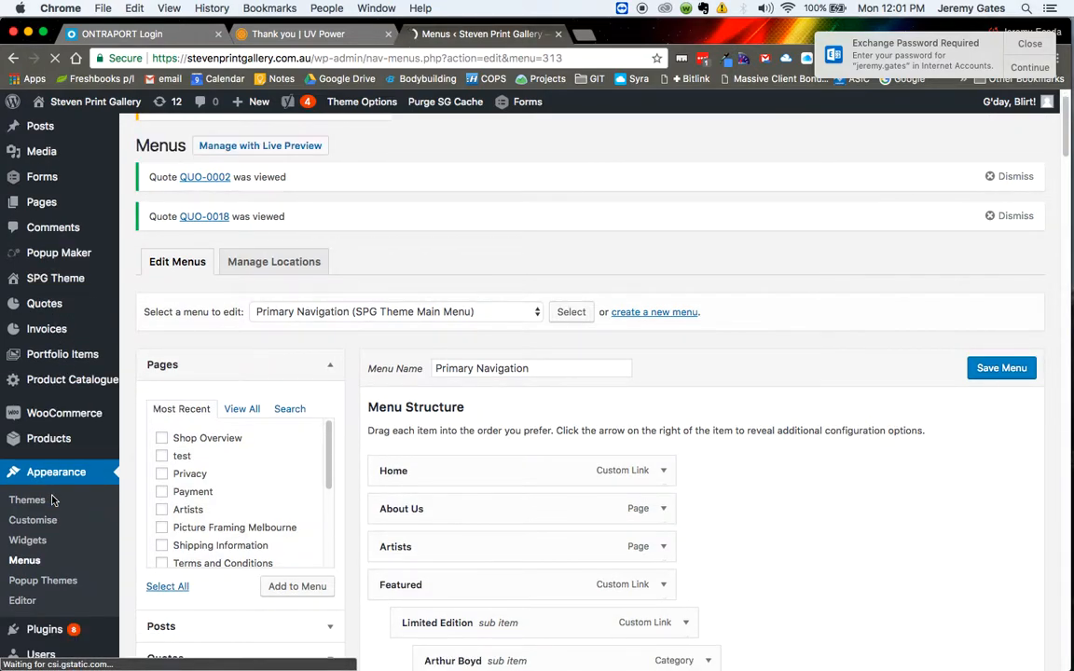
scroll(53, 502, "down", 5)
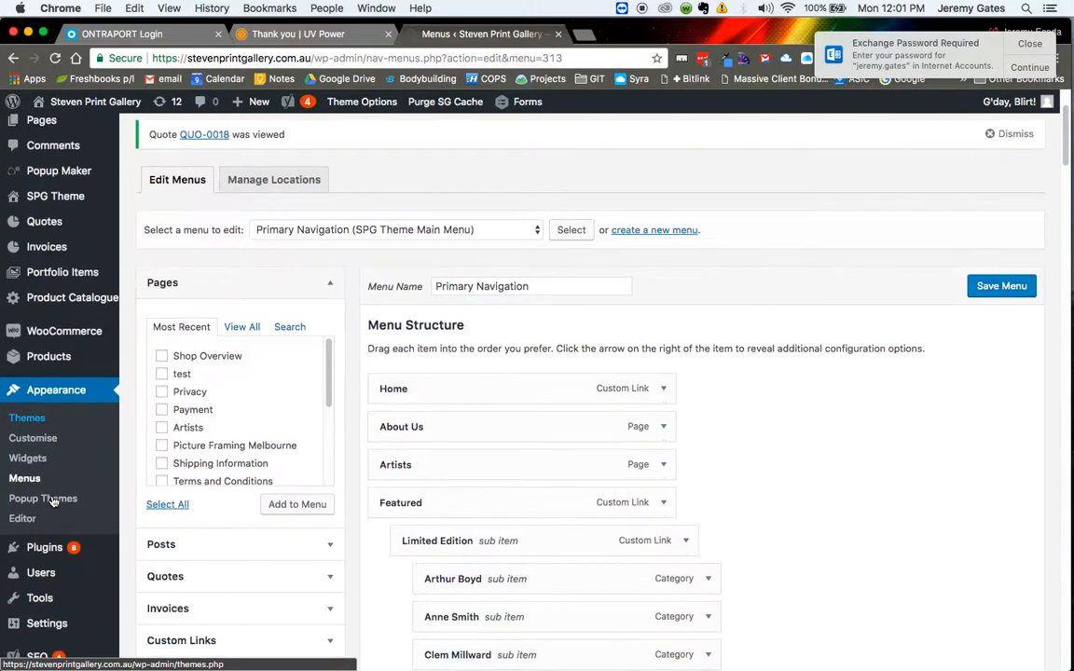
scroll(53, 502, "down", 2)
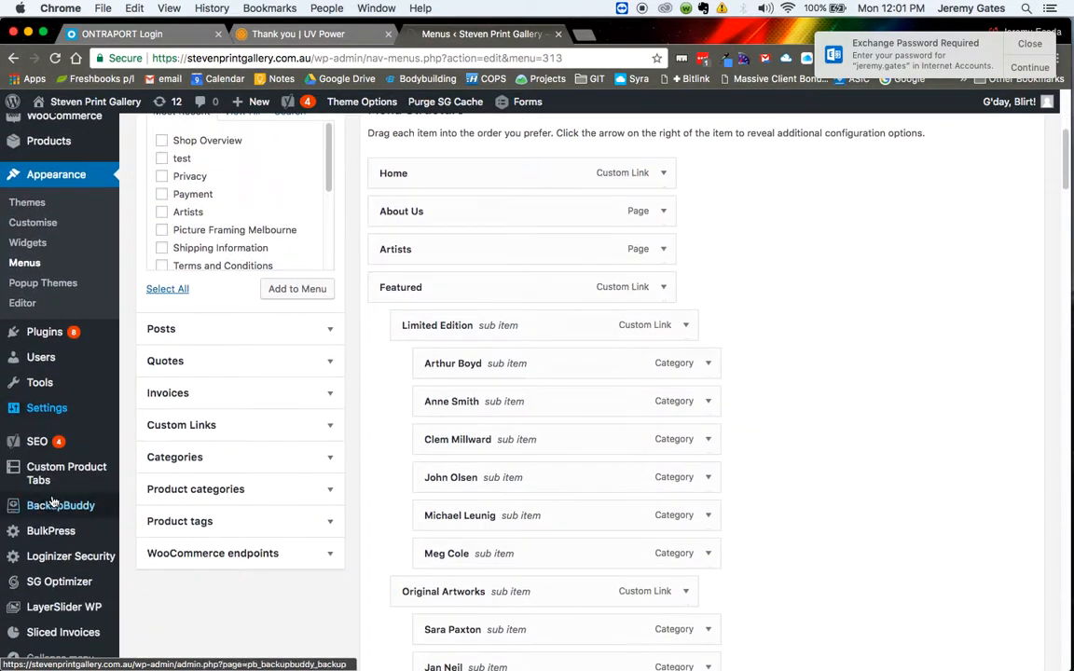
left_click(53, 506)
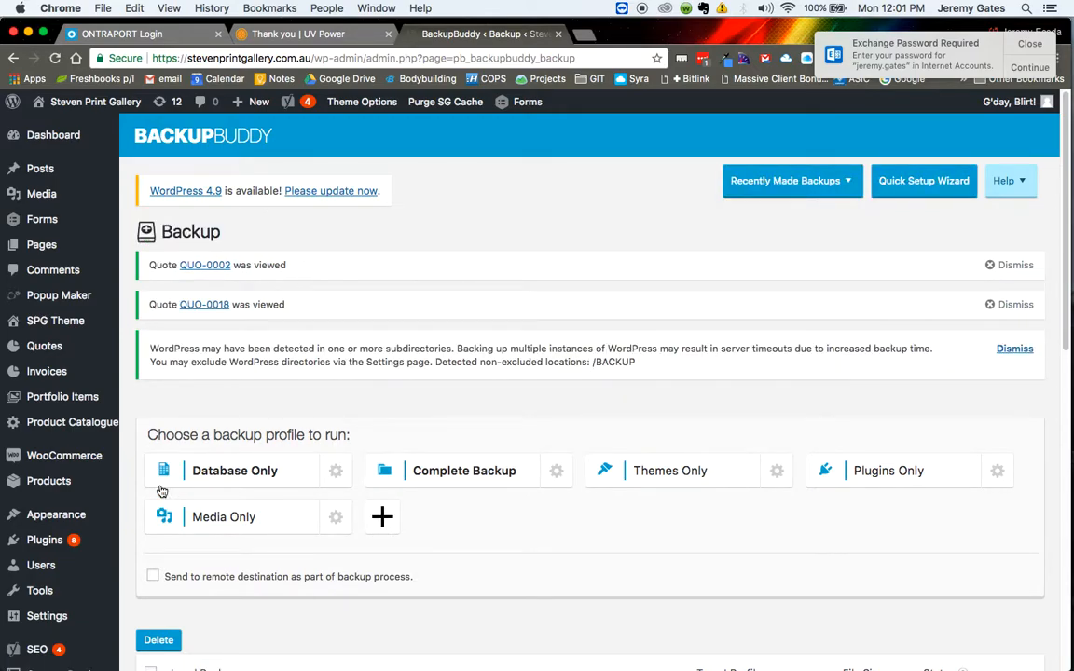
scroll(417, 407, "down", 3)
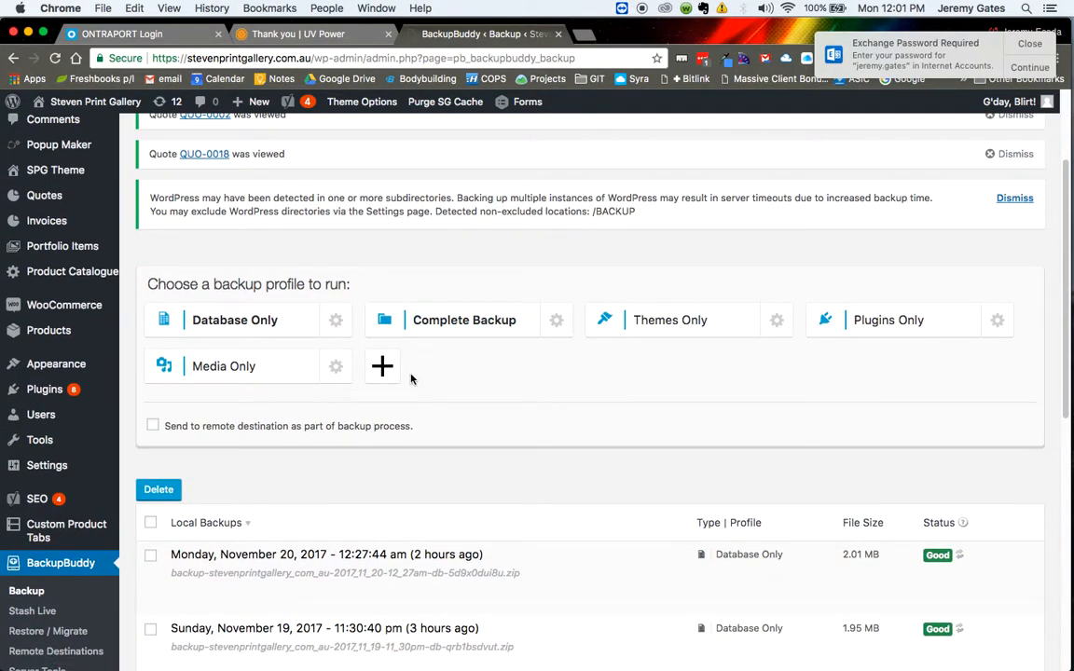
scroll(411, 378, "down", 1)
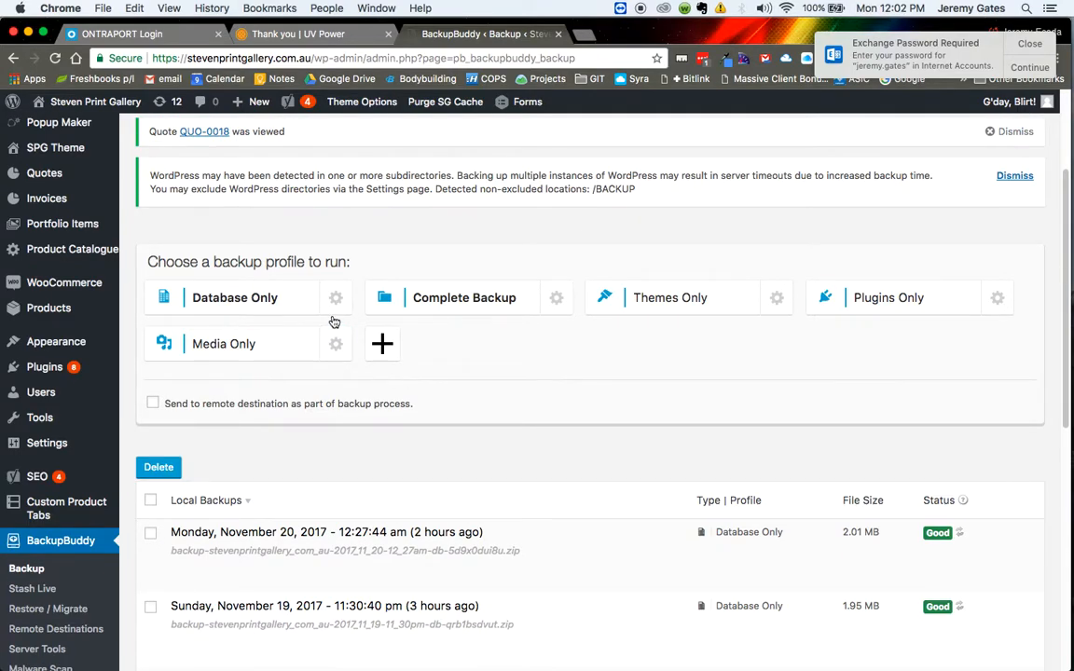
Step: Run the Database Only backup profile and review the stages and sizes in its overview
left_click(265, 301)
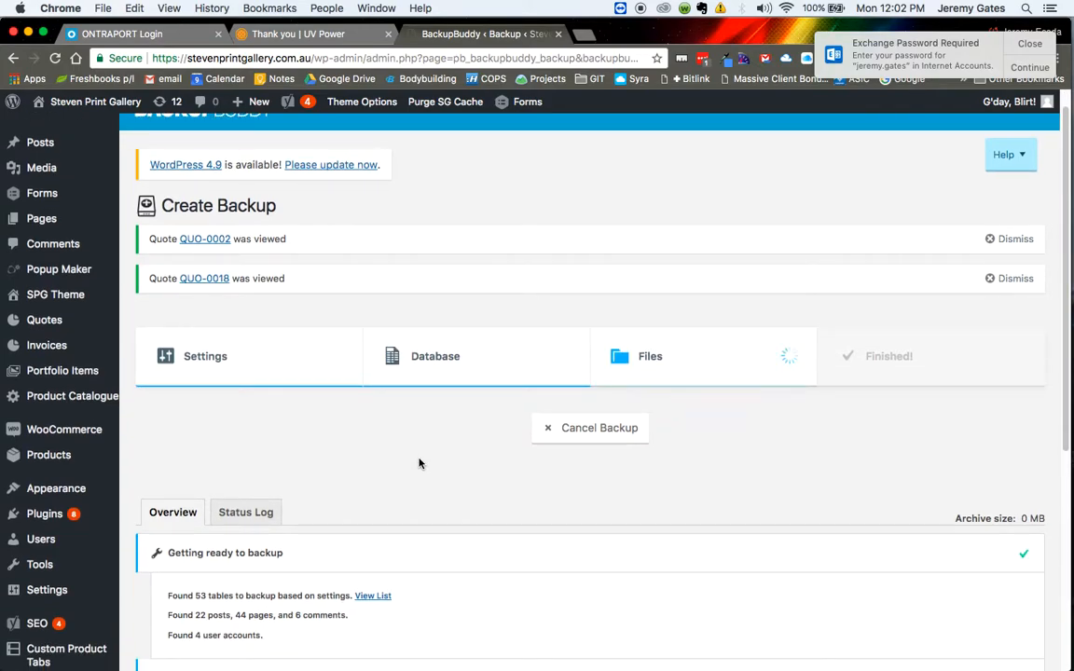
scroll(419, 464, "down", 2)
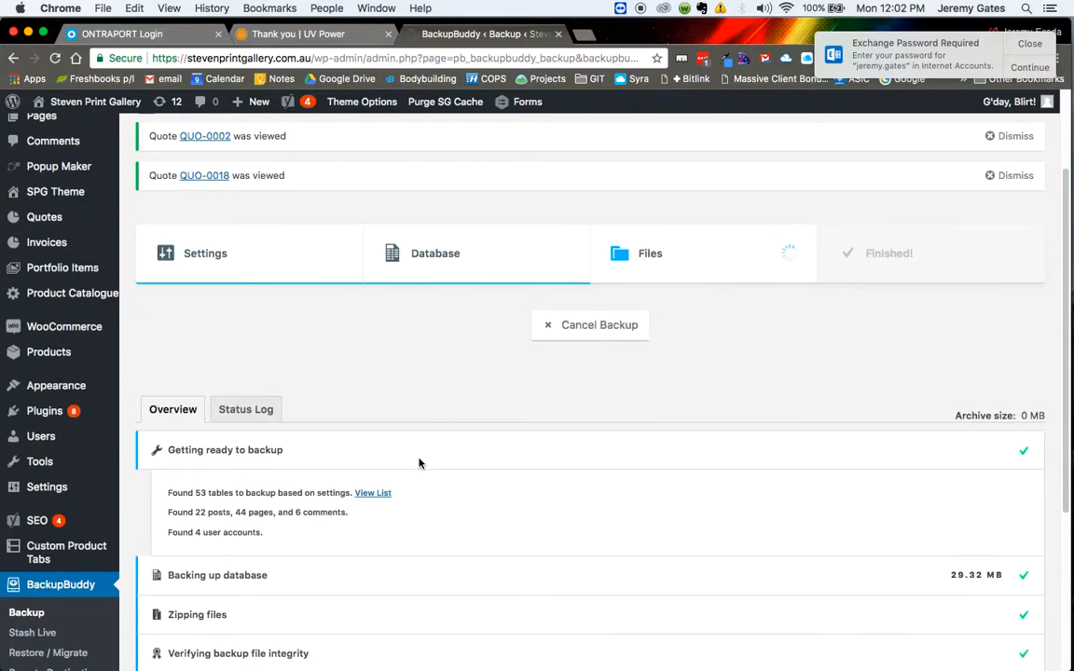
scroll(419, 464, "down", 2)
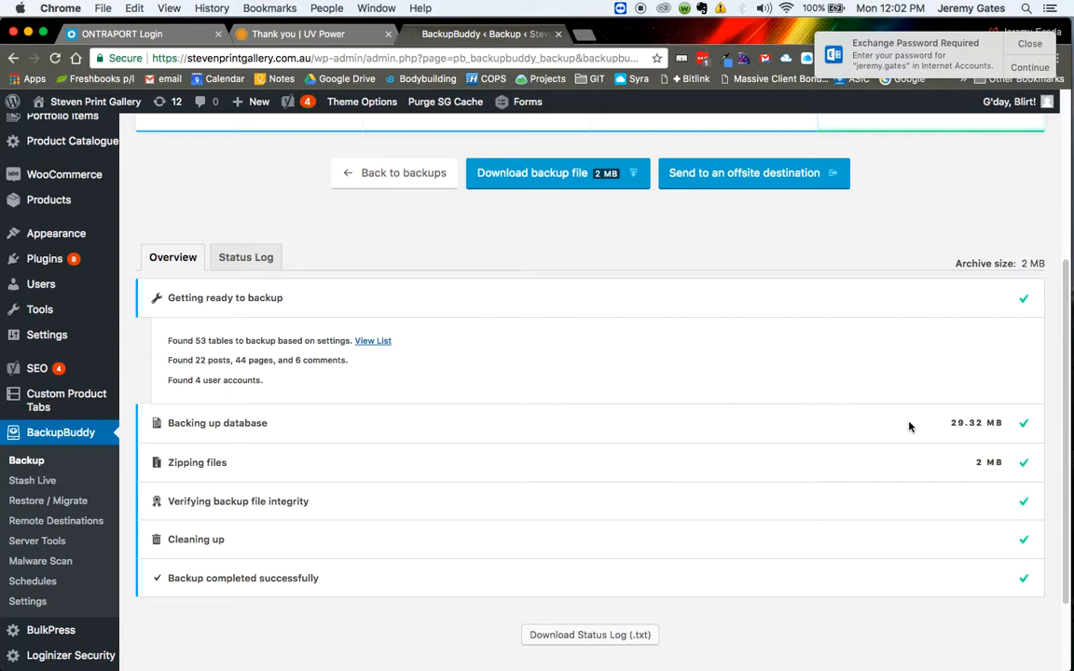
left_click_drag(949, 425, 983, 426)
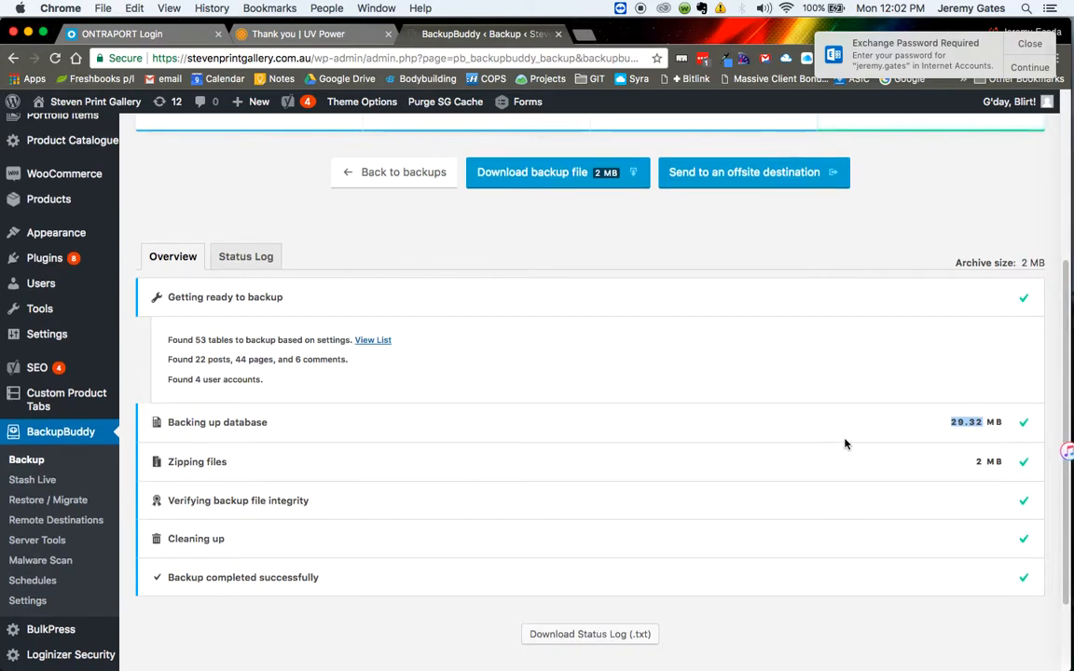
scroll(845, 444, "down", 1)
scroll(844, 444, "up", 3)
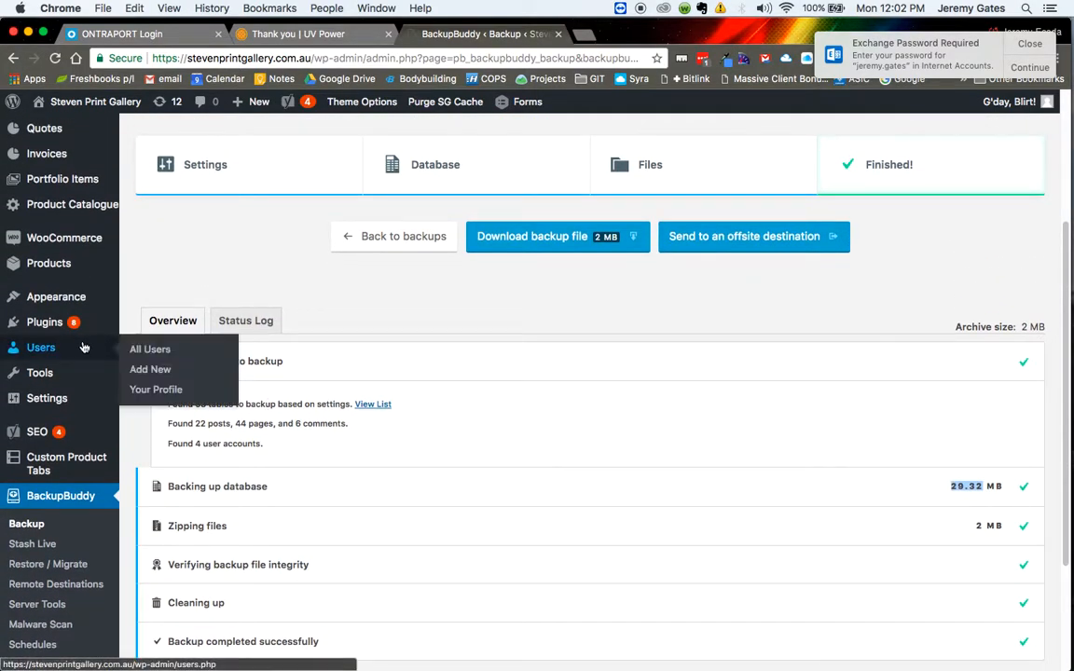
Step: Deactivate the Popup Maker plugin, giving temporary deactivation for debugging an issue as the reason
mouse_move(84, 322)
left_click(149, 333)
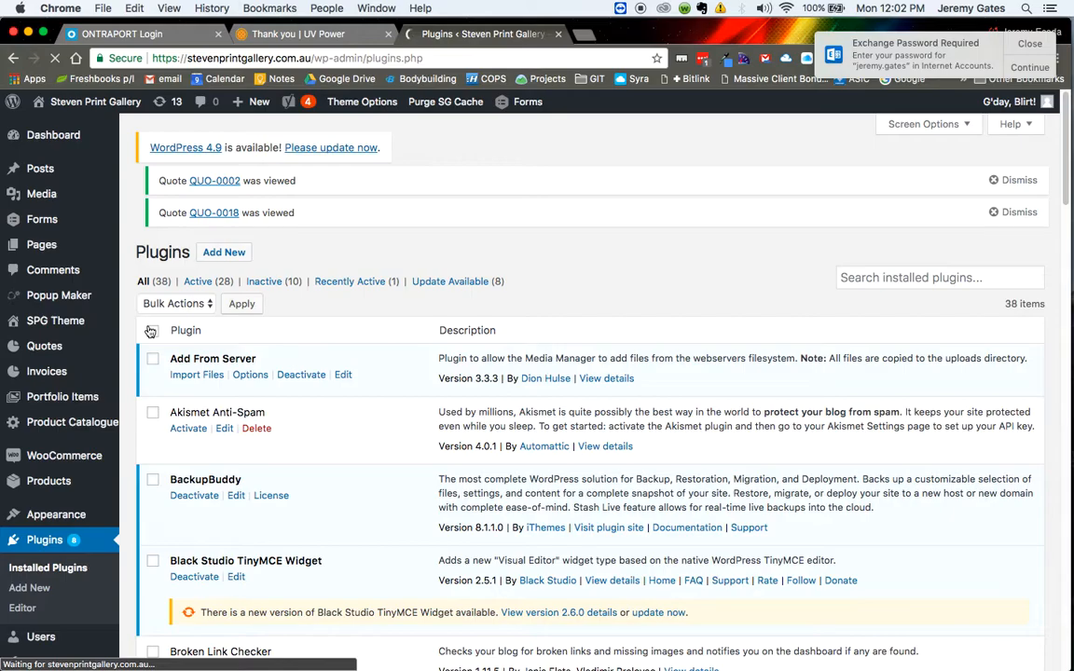
scroll(323, 354, "down", 5)
scroll(322, 354, "down", 9)
scroll(322, 354, "down", 10)
scroll(322, 354, "down", 4)
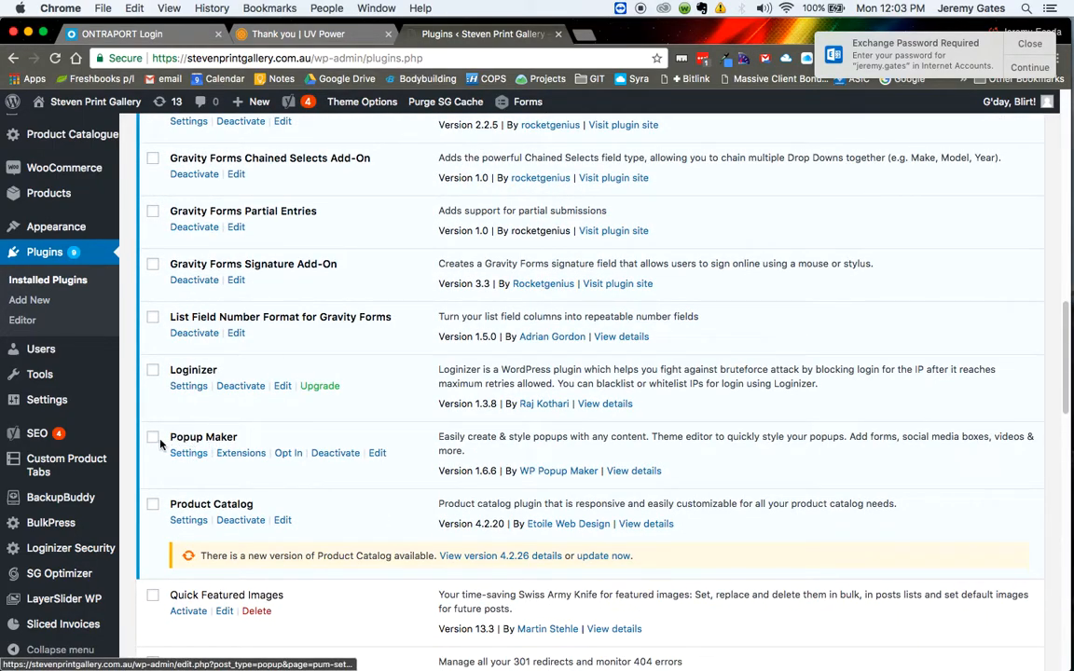
left_click(342, 455)
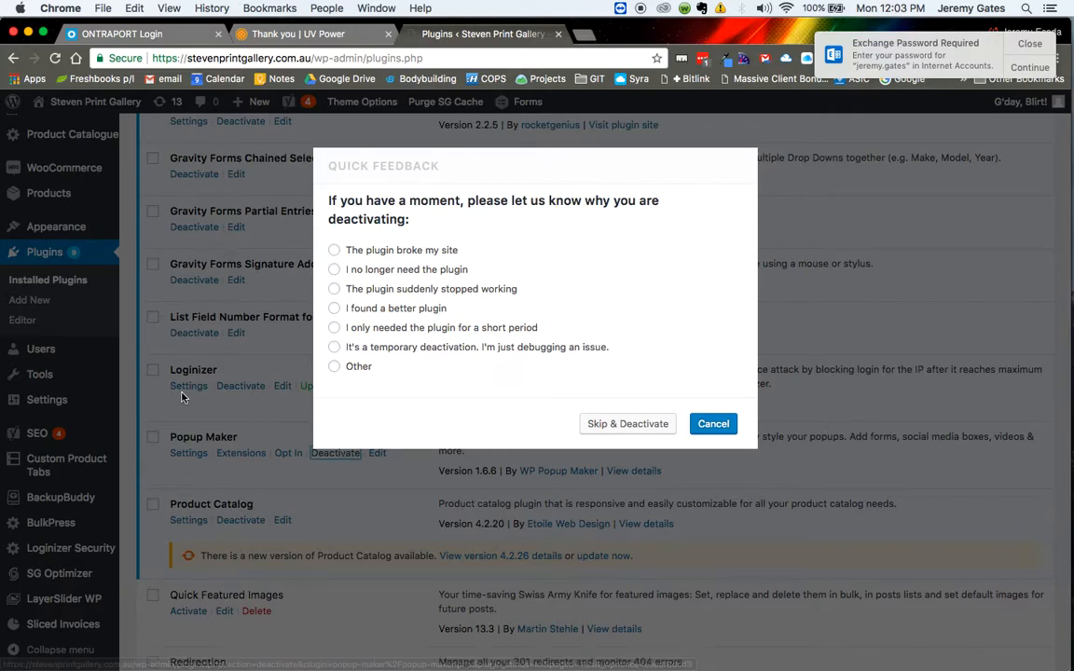
left_click(338, 349)
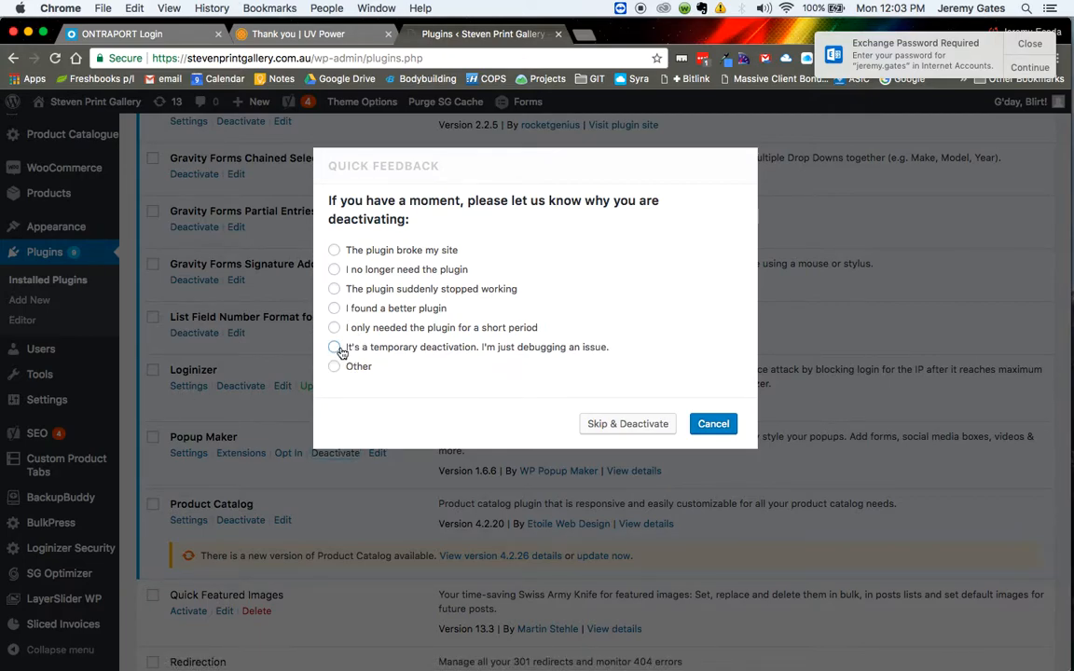
left_click(336, 347)
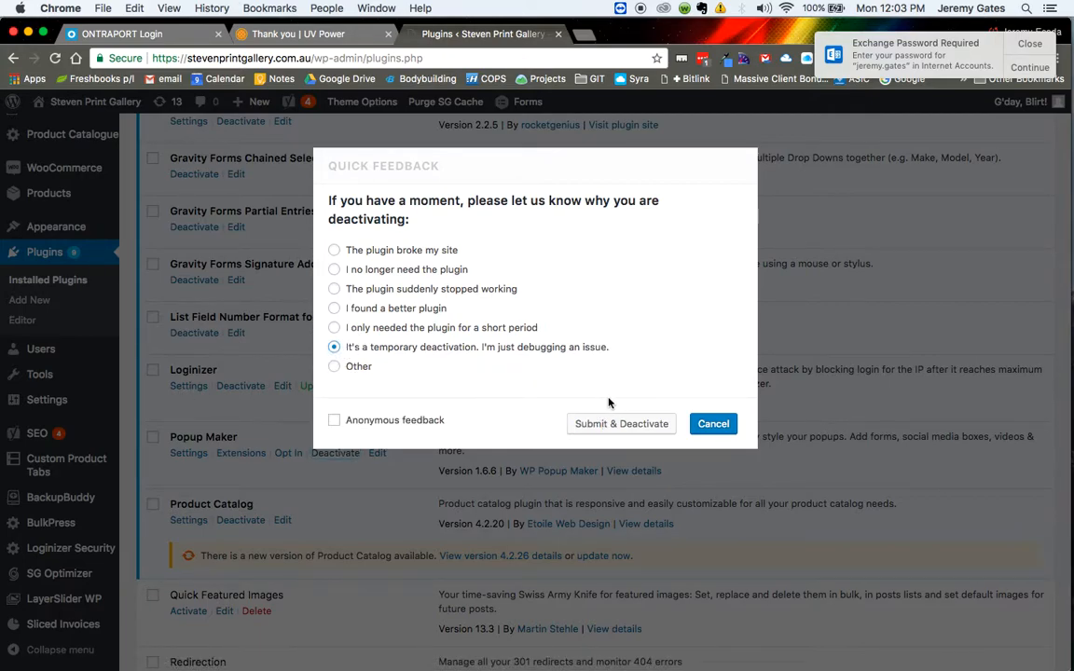
left_click(616, 427)
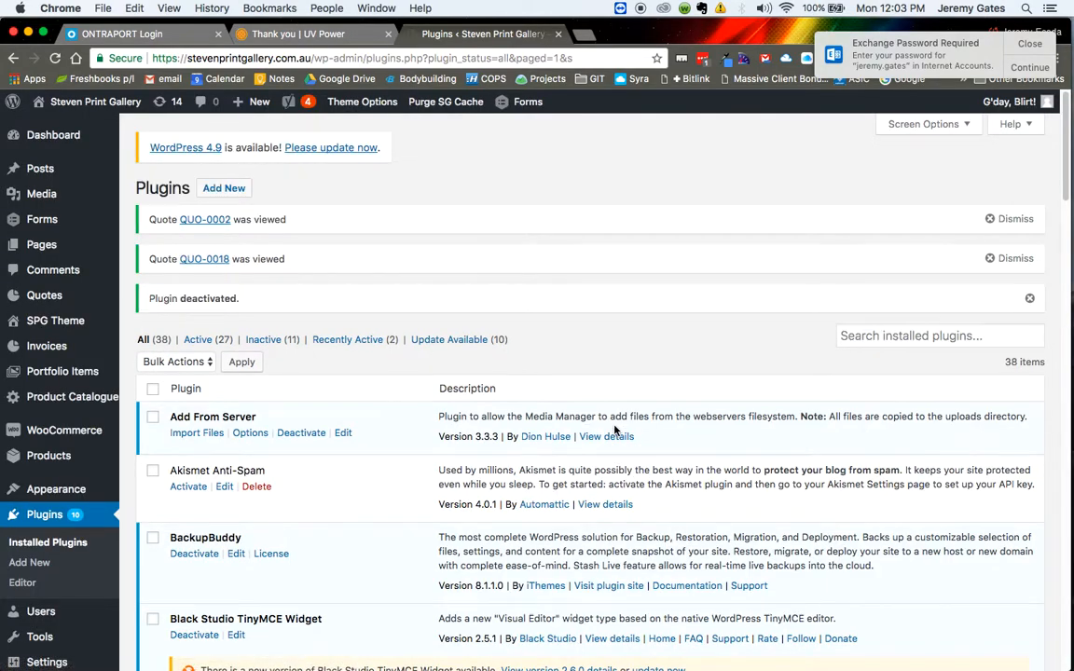
Step: Open the Menus editor, then load the live site in a new tab and examine its mega menu dropdowns
mouse_move(56, 489)
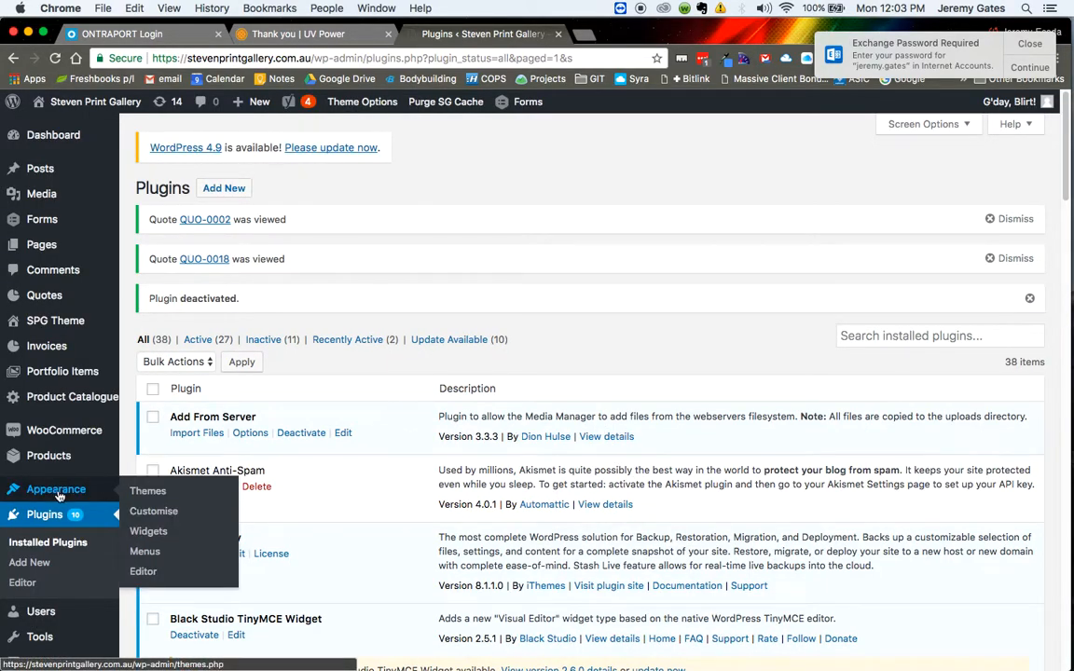
left_click(144, 552)
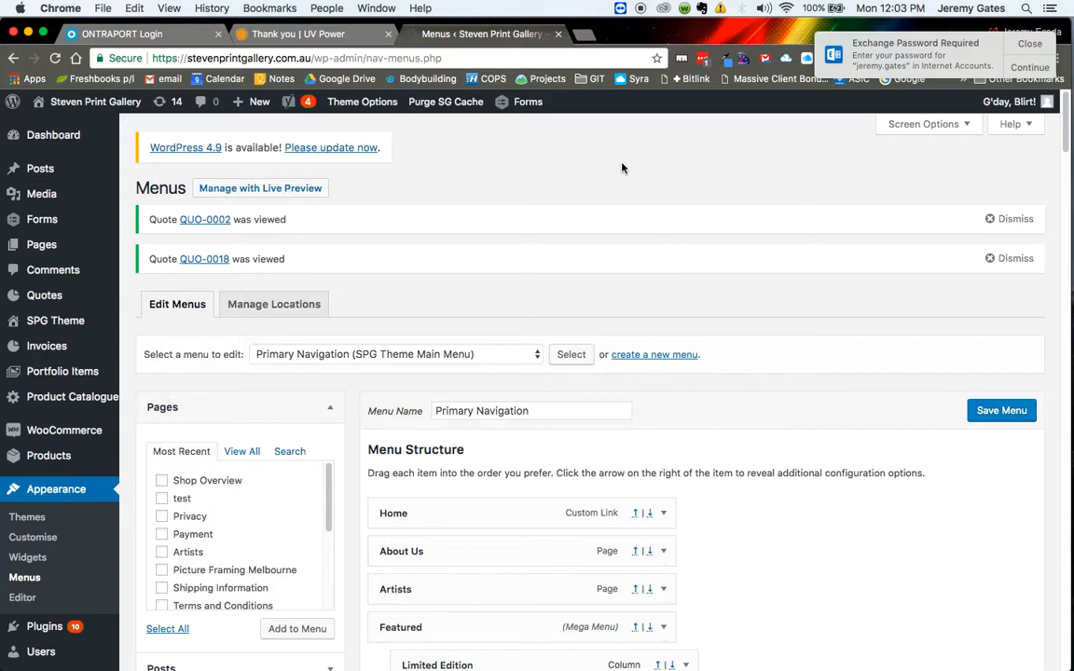
mouse_move(94, 102)
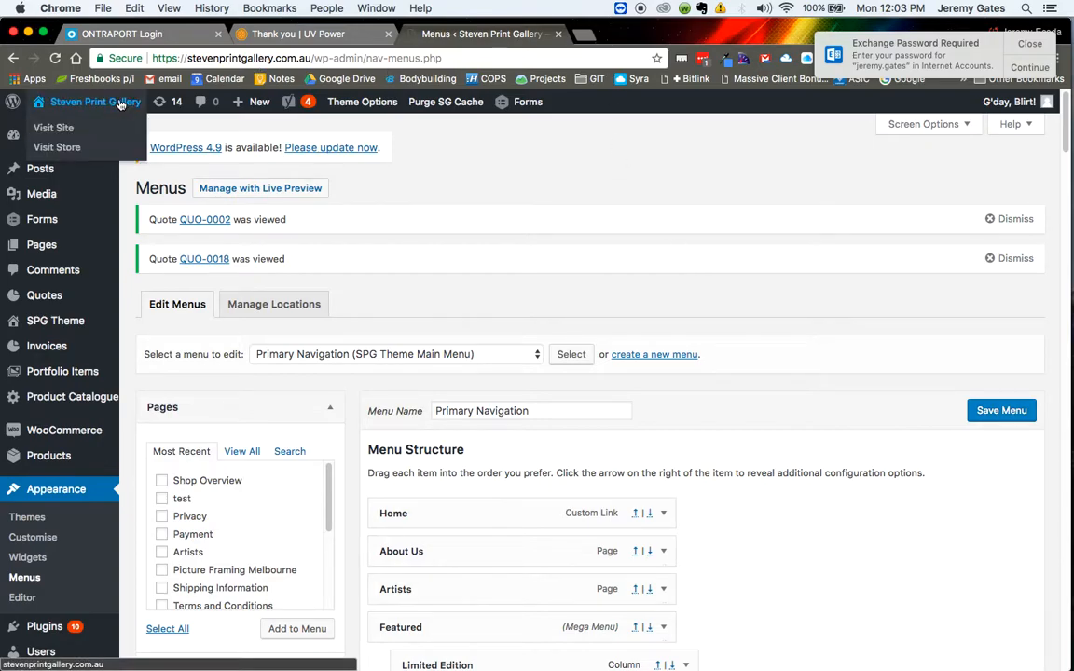
right_click(52, 117)
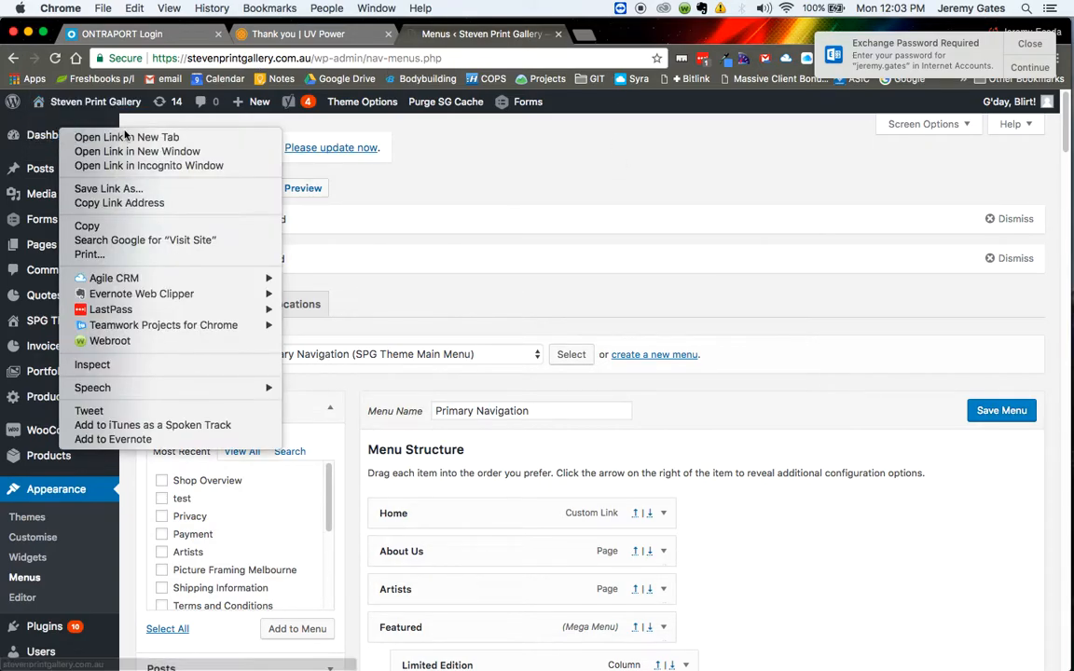
left_click(128, 137)
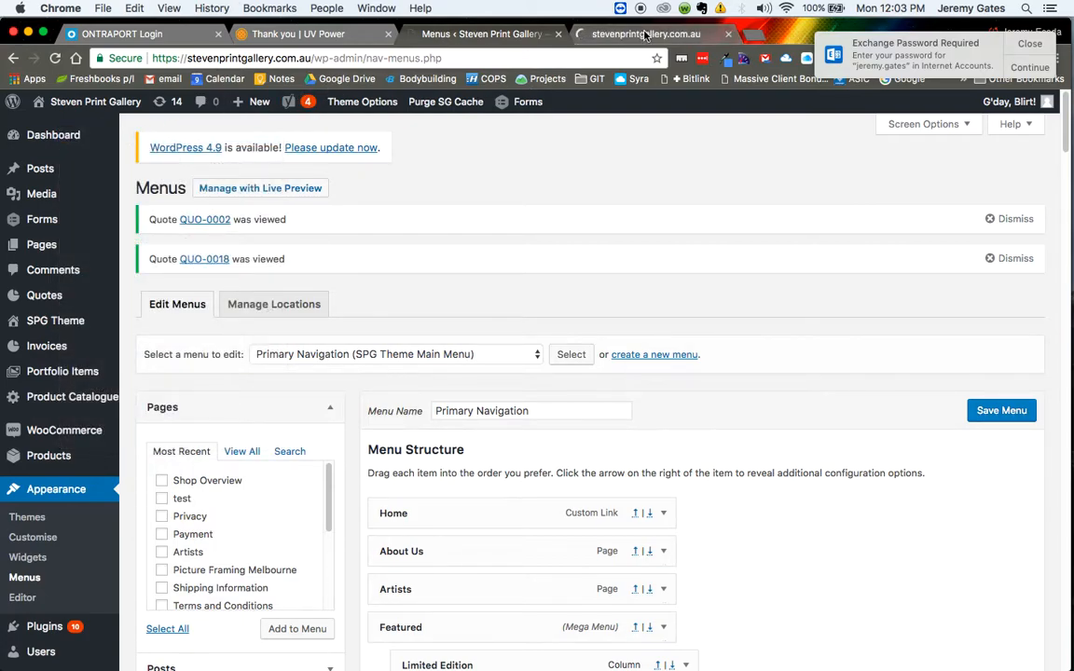
left_click(645, 35)
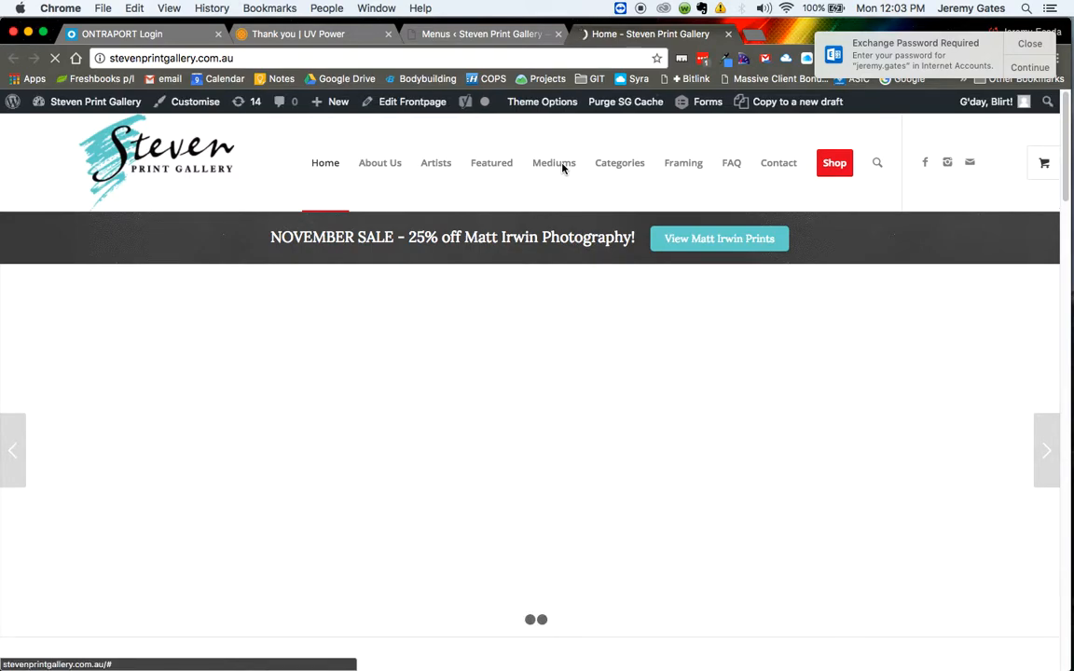
mouse_move(562, 166)
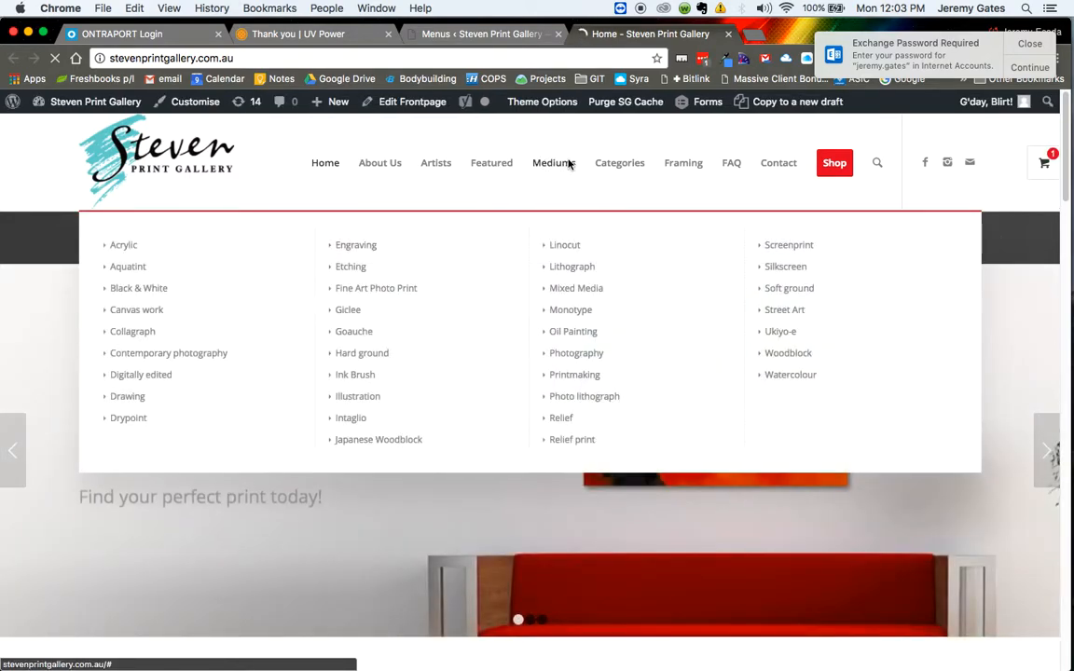
mouse_move(487, 170)
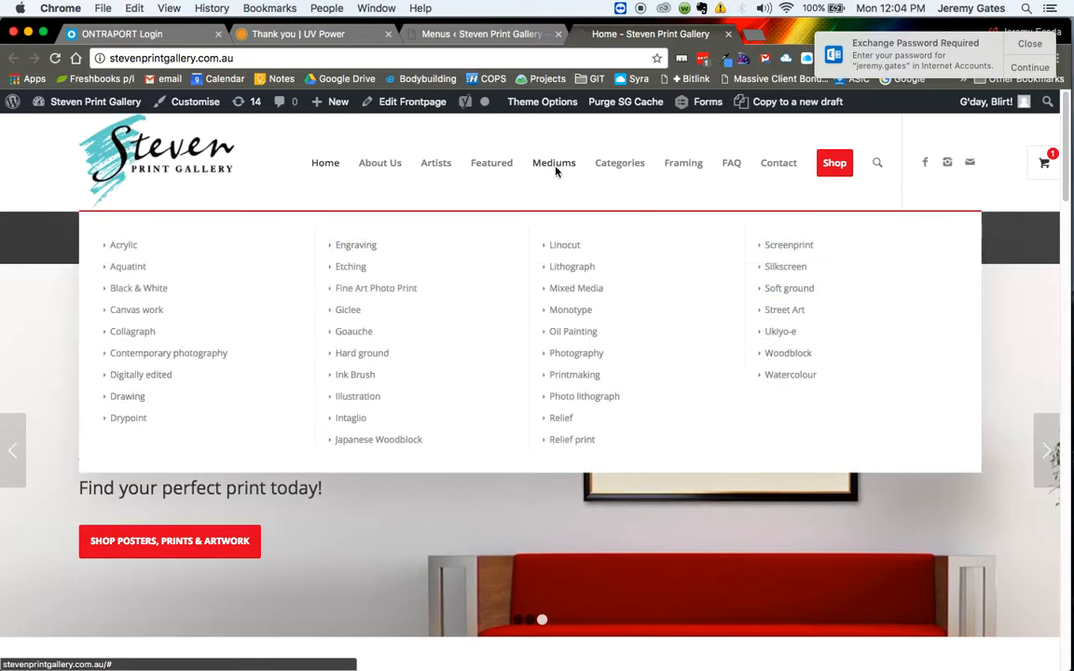
mouse_move(628, 166)
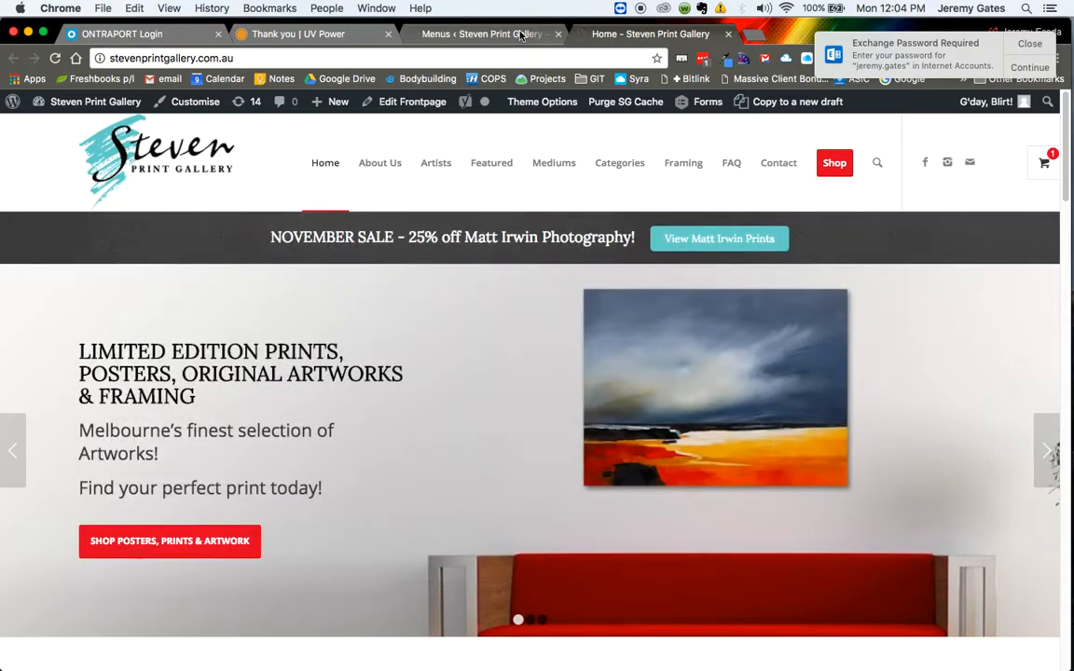
Step: Back in the Menus editor, examine the Featured item's mega menu setting and Menu Style options, keeping Default Style
left_click(520, 35)
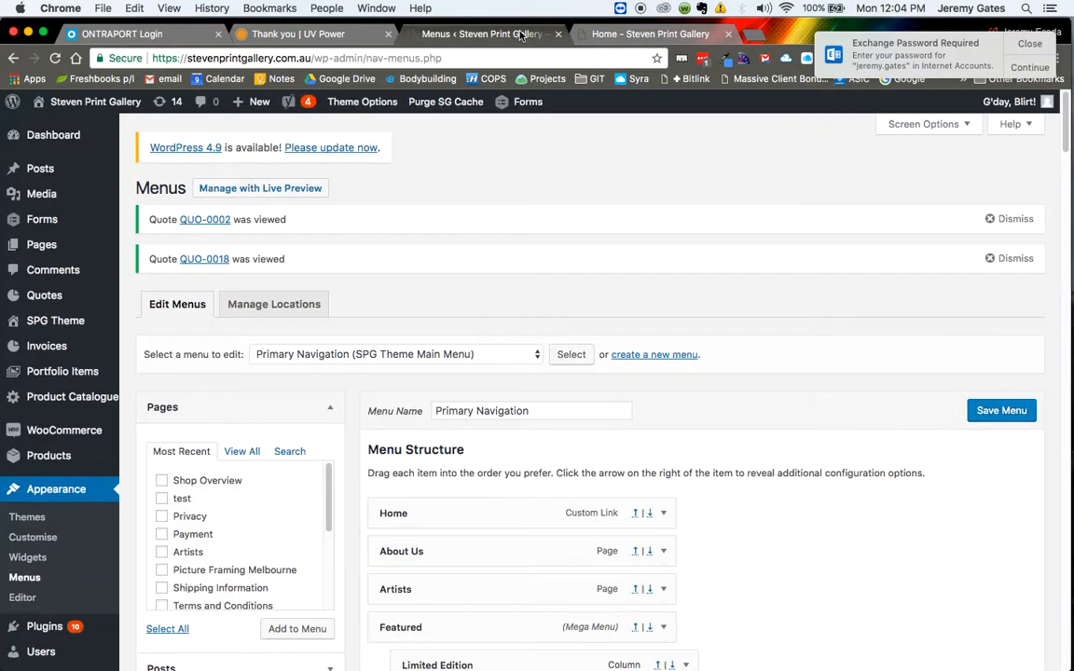
scroll(750, 500, "down", 3)
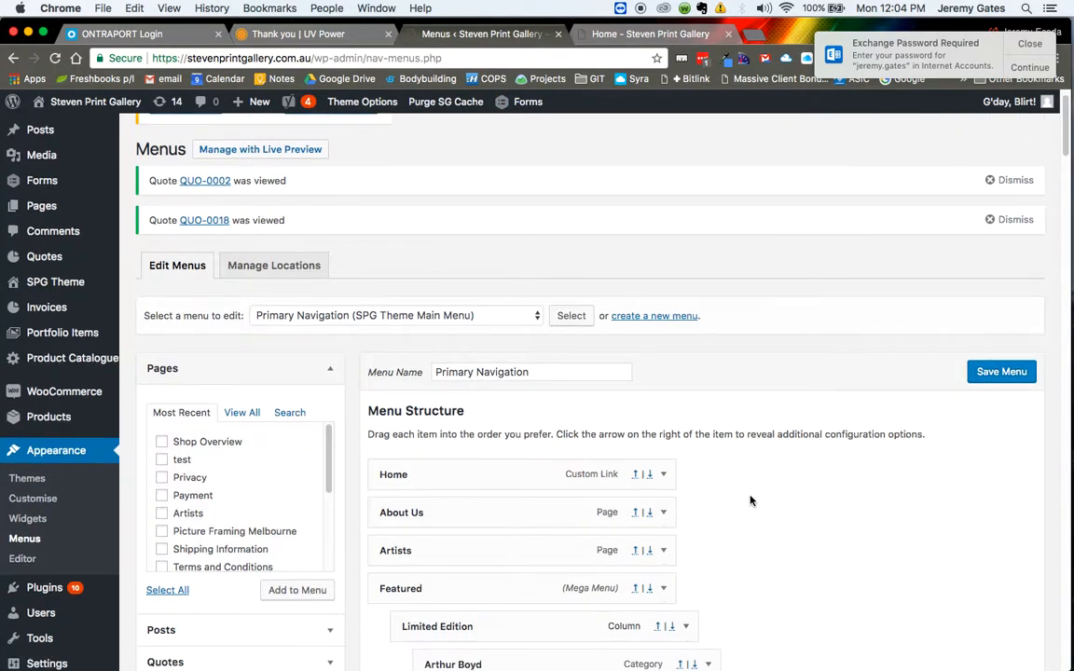
scroll(750, 501, "down", 5)
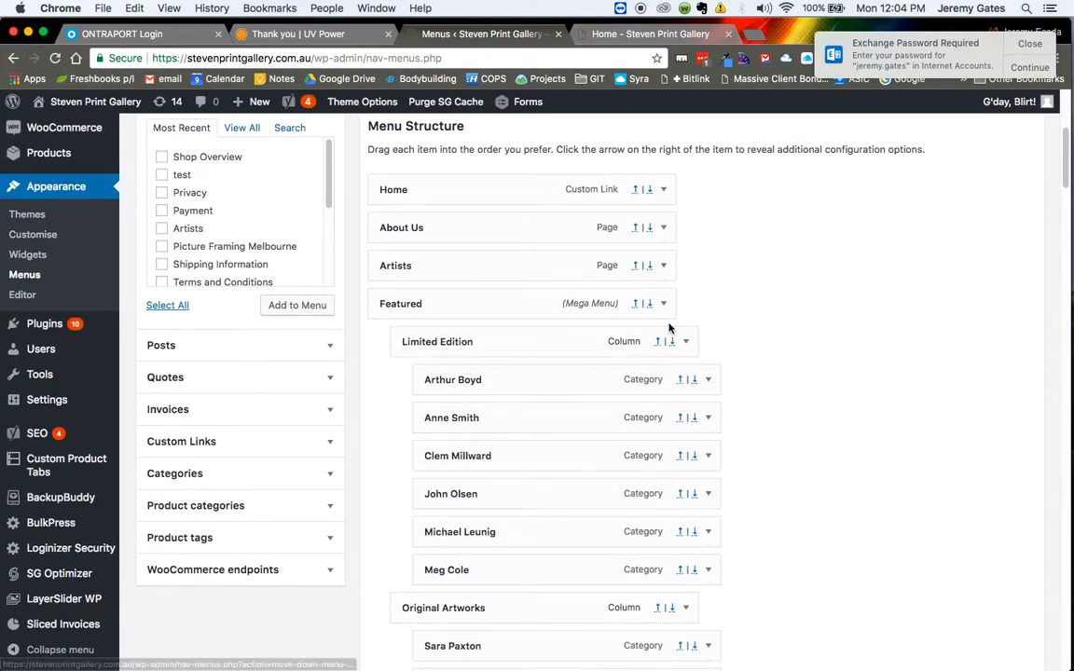
left_click(663, 305)
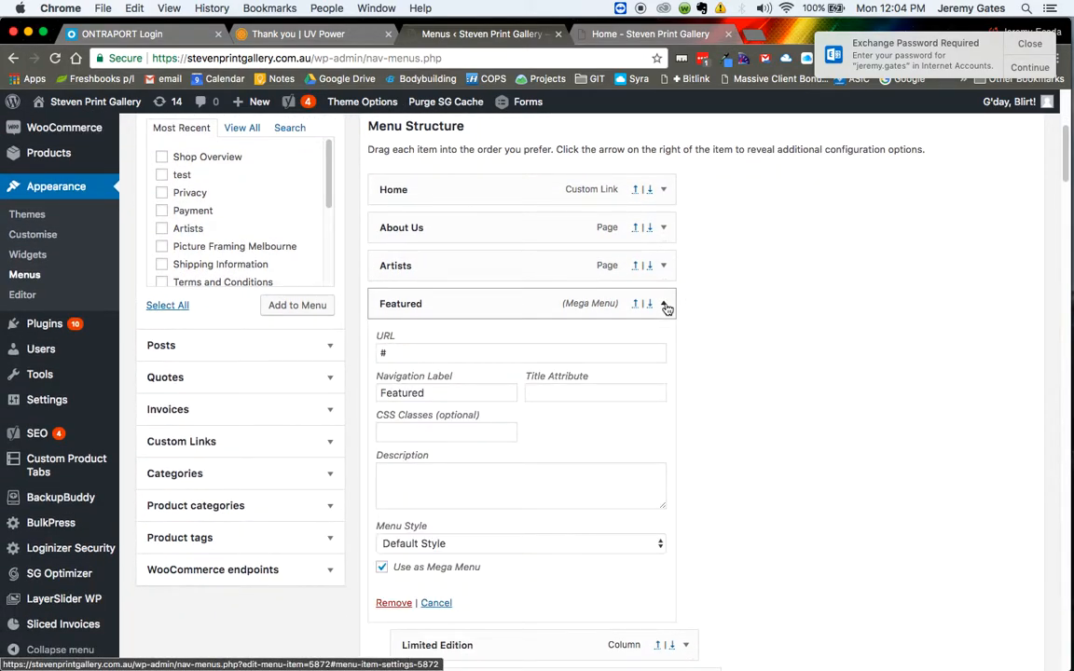
scroll(731, 318, "down", 2)
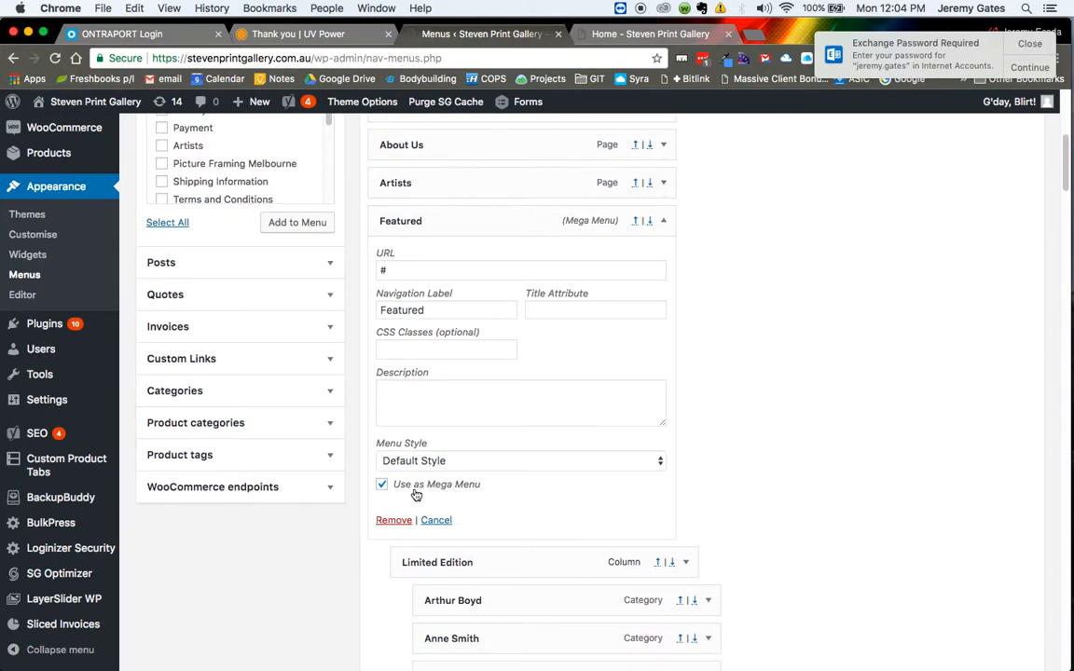
left_click(629, 464)
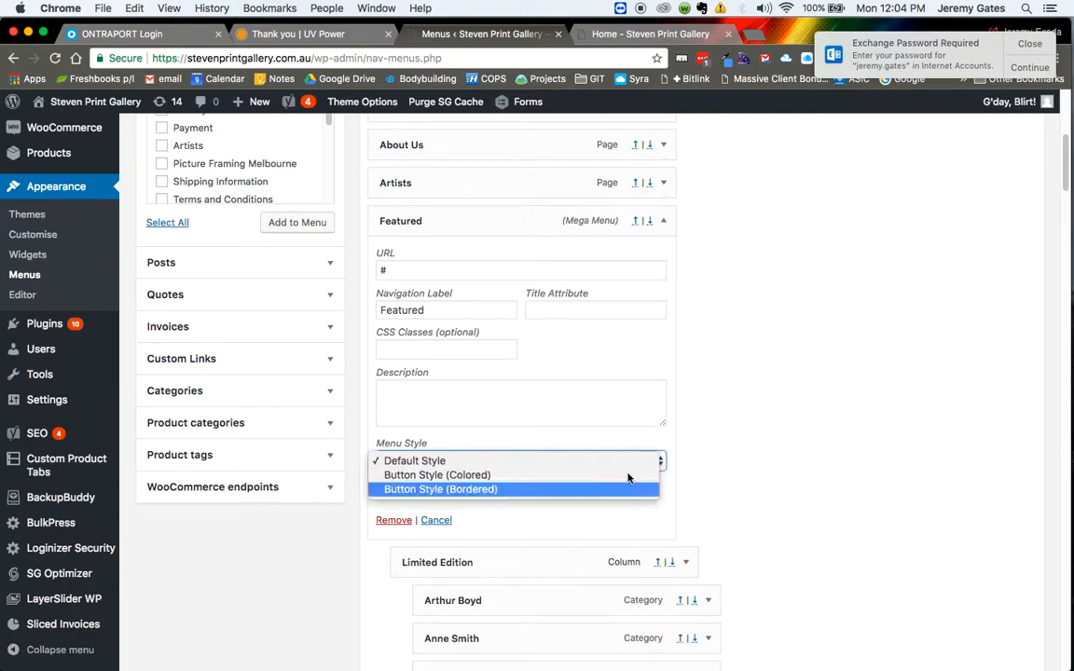
left_click(628, 462)
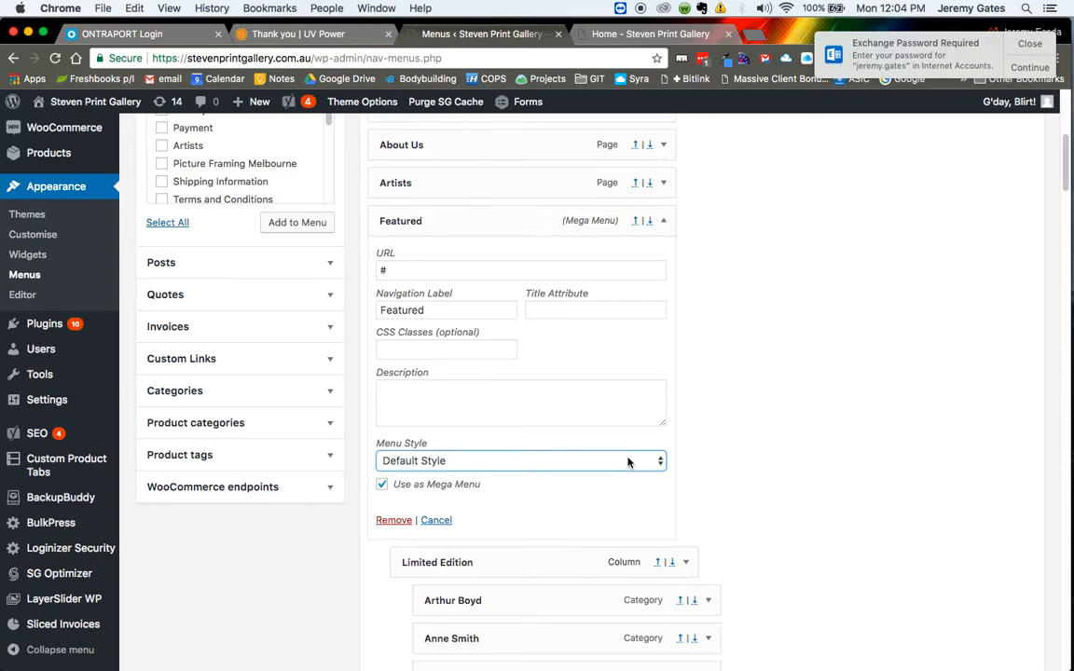
left_click(665, 221)
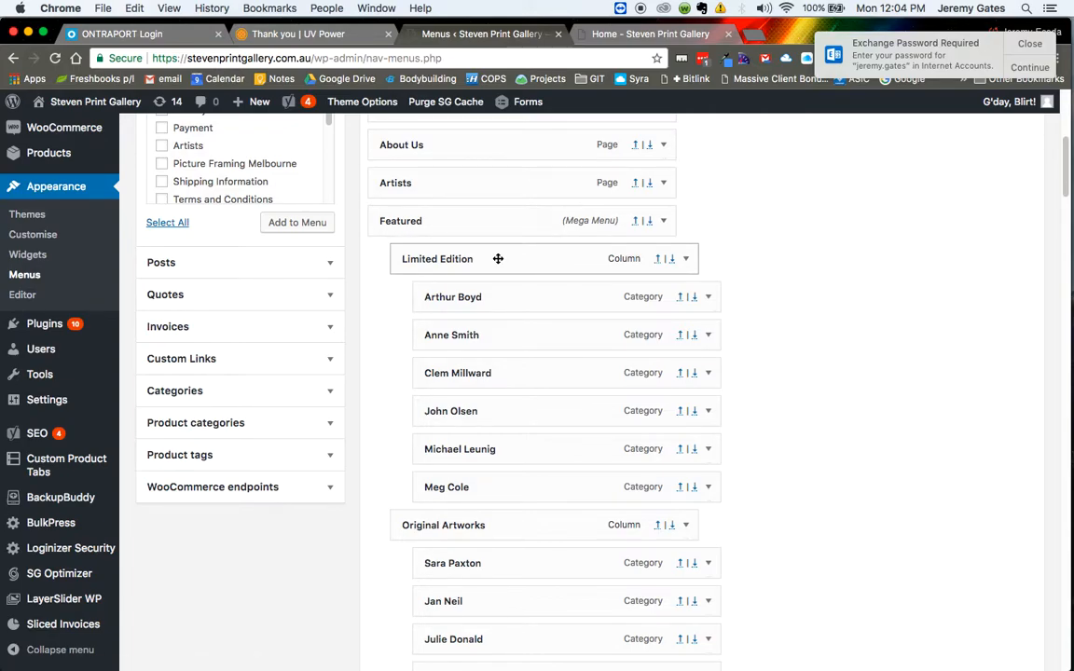
Step: Examine the column title and new-row settings of the Limited Edition column under Featured
left_click_drag(498, 258, 508, 258)
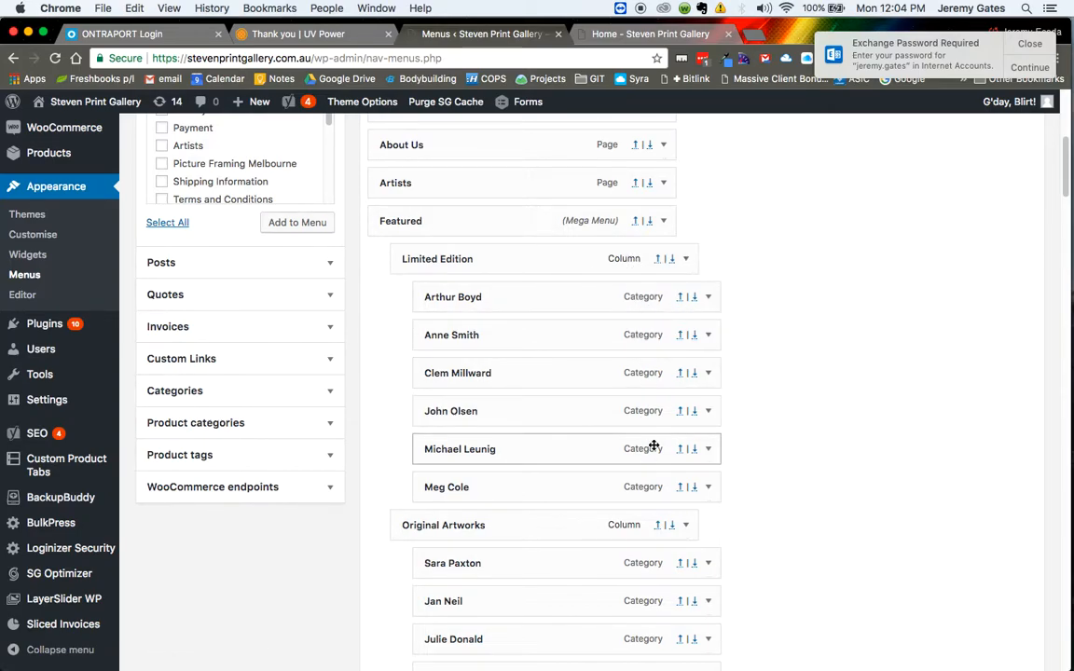
left_click(686, 262)
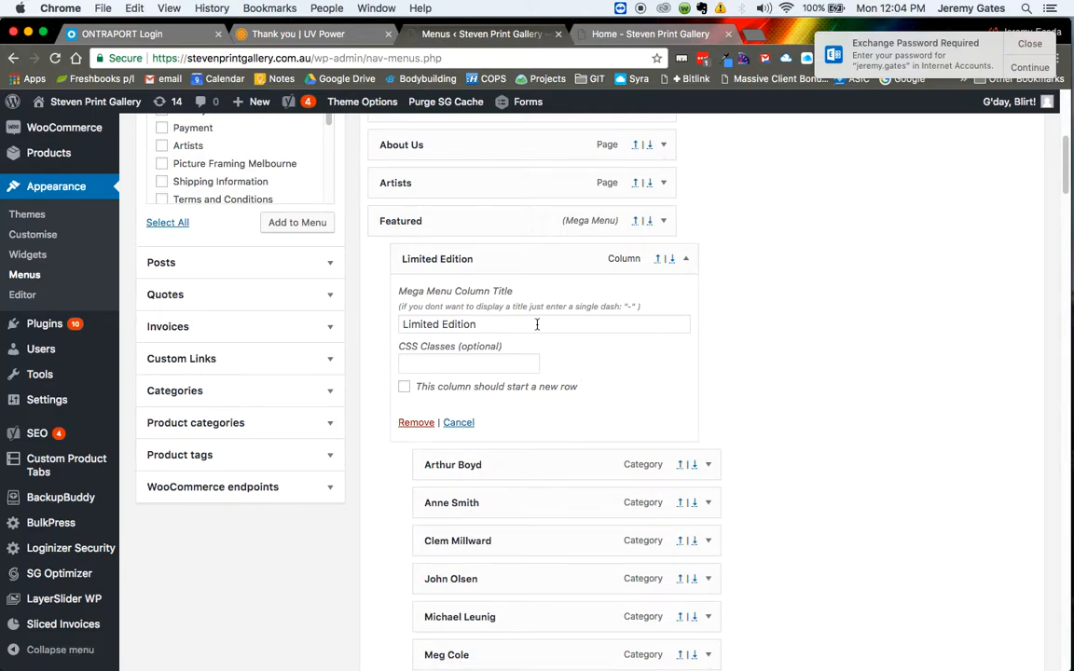
left_click(687, 264)
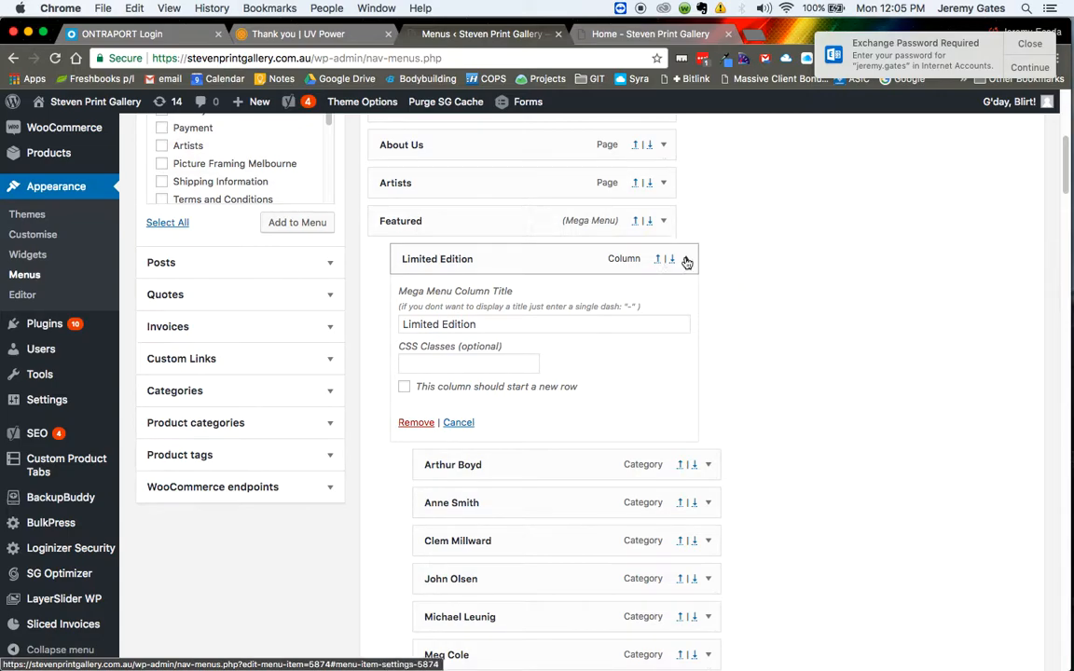
Step: Start a new custom link with # as its URL and make its Link Text ready for entry
left_click(330, 362)
left_click_drag(265, 176, 181, 184)
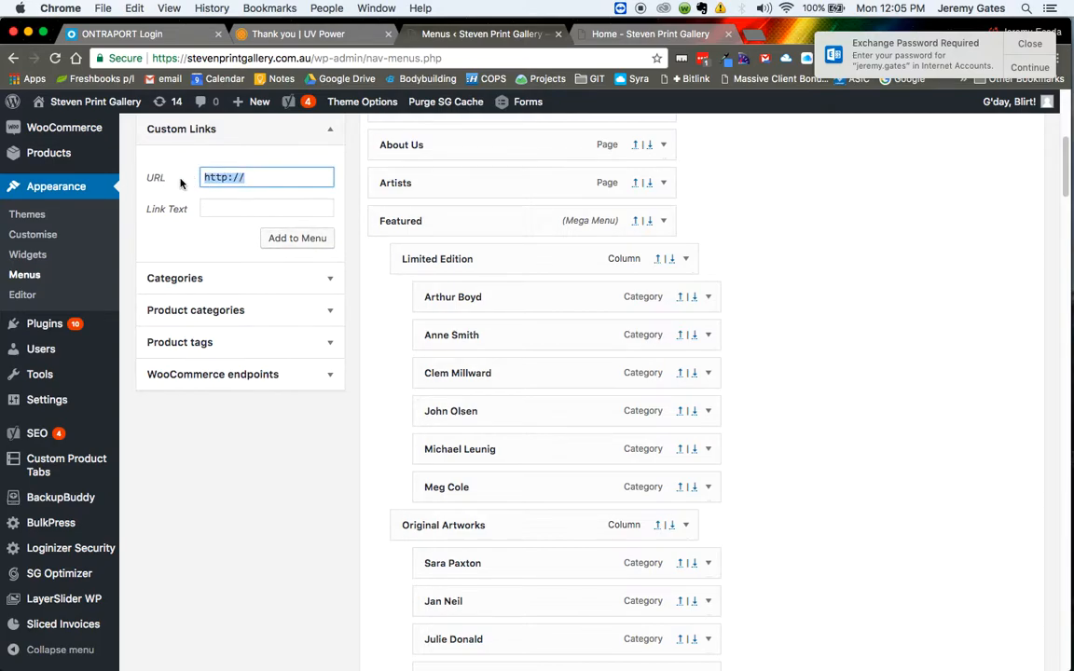
type("#")
left_click(250, 204)
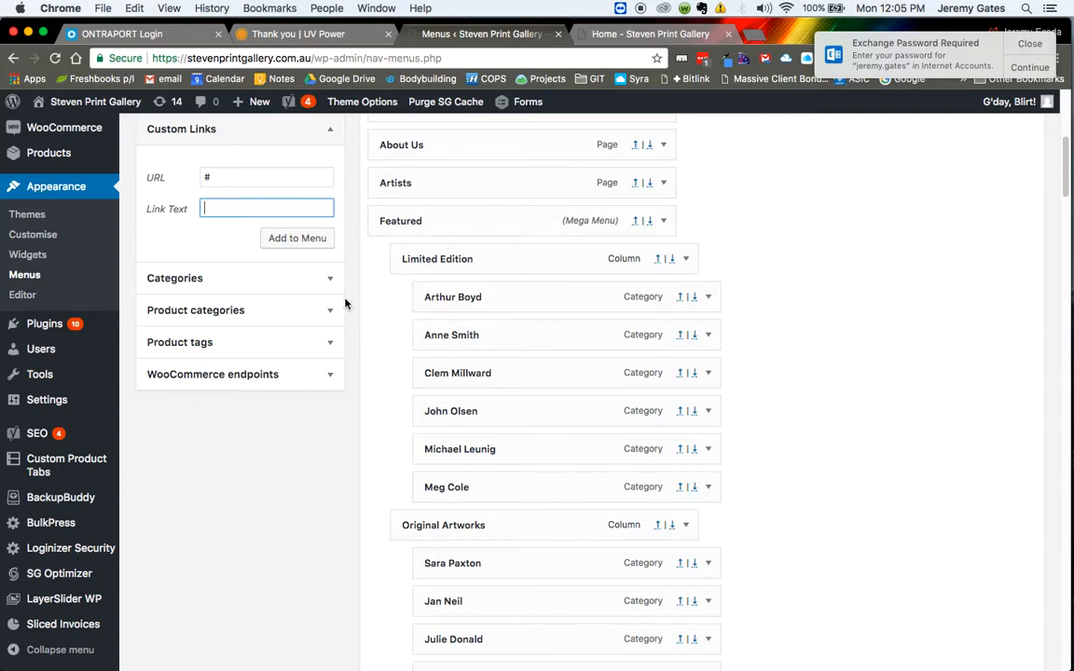
scroll(344, 301, "down", 2)
scroll(345, 302, "up", 2)
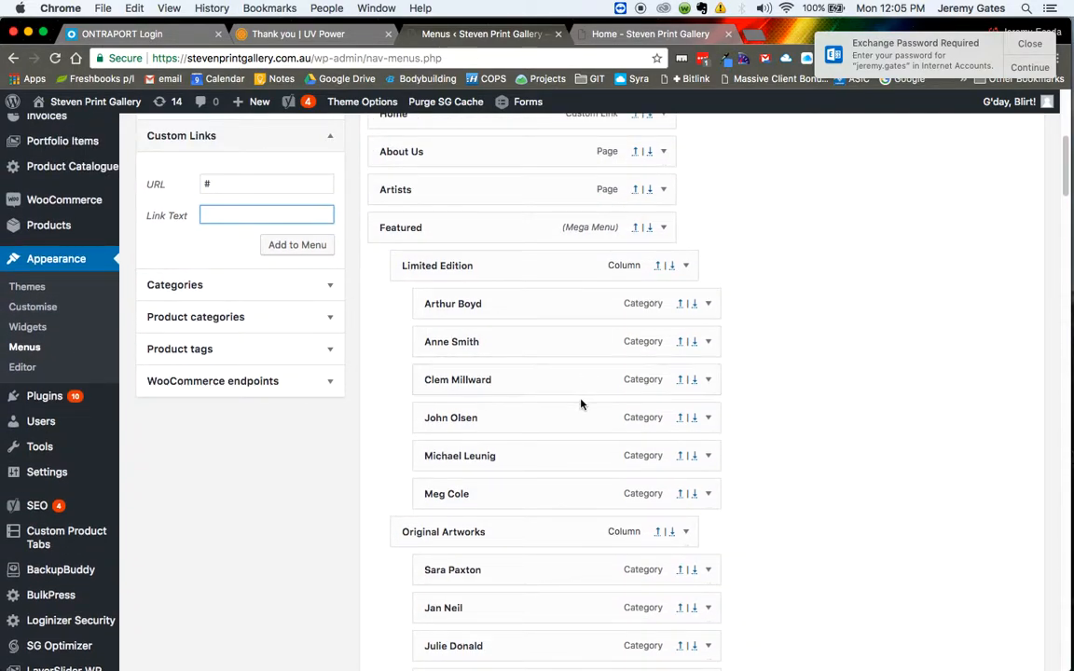
mouse_move(543, 311)
left_mouse_down()
mouse_move(537, 297)
mouse_move(539, 403)
mouse_move(532, 303)
left_mouse_up()
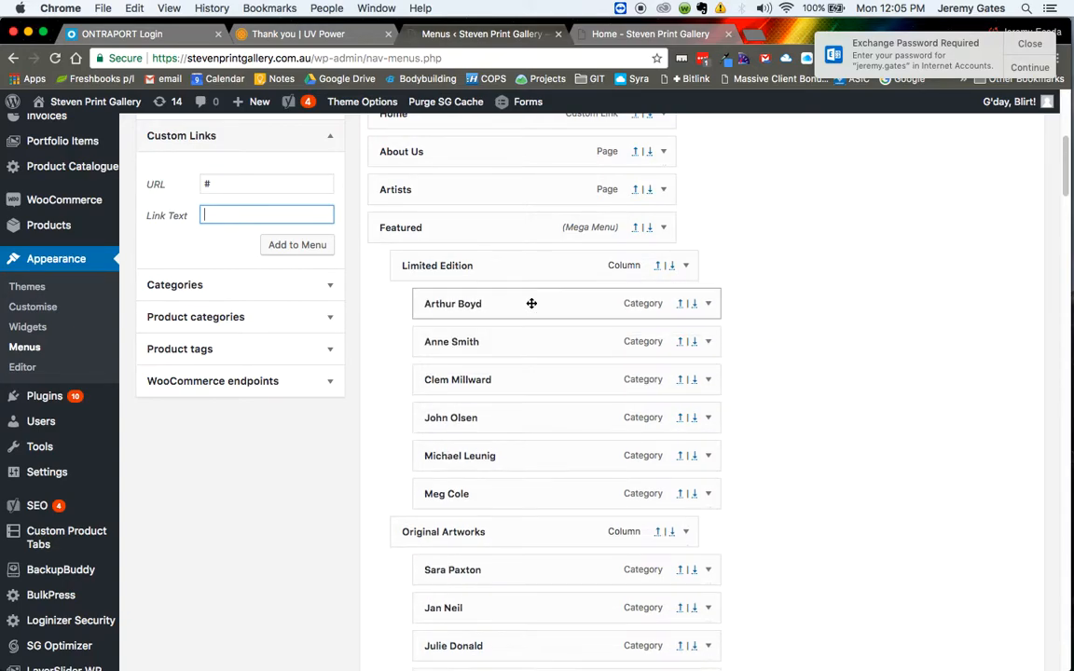
Step: Examine the first category item's settings under Limited Edition and the column structure of the Featured and Mediums mega menus
left_click(708, 303)
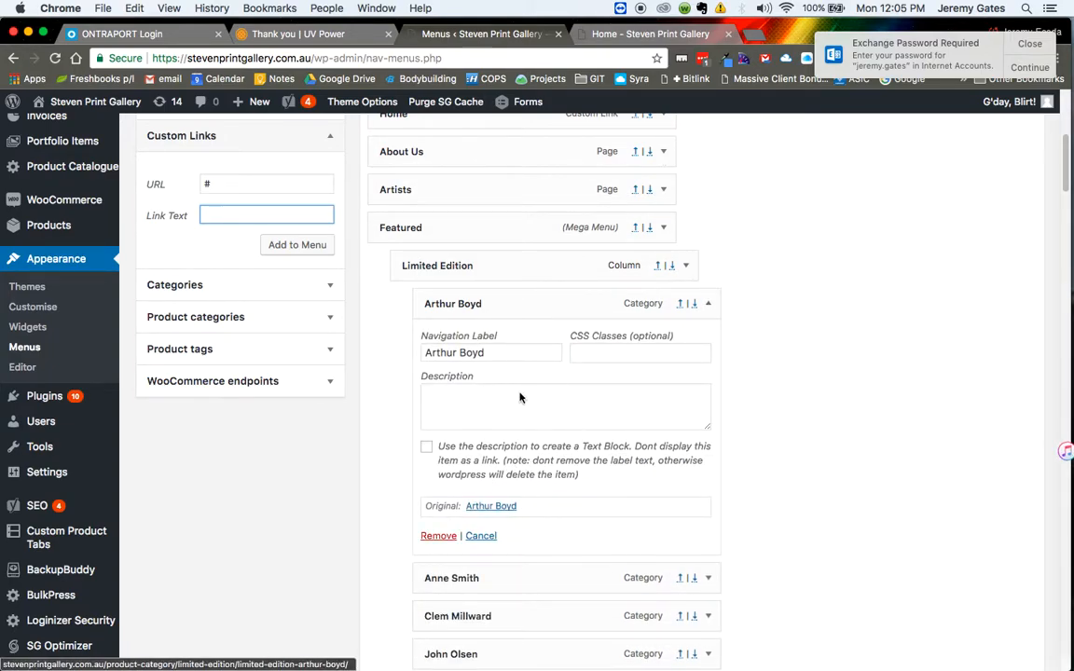
left_click(710, 306)
scroll(778, 317, "down", 2)
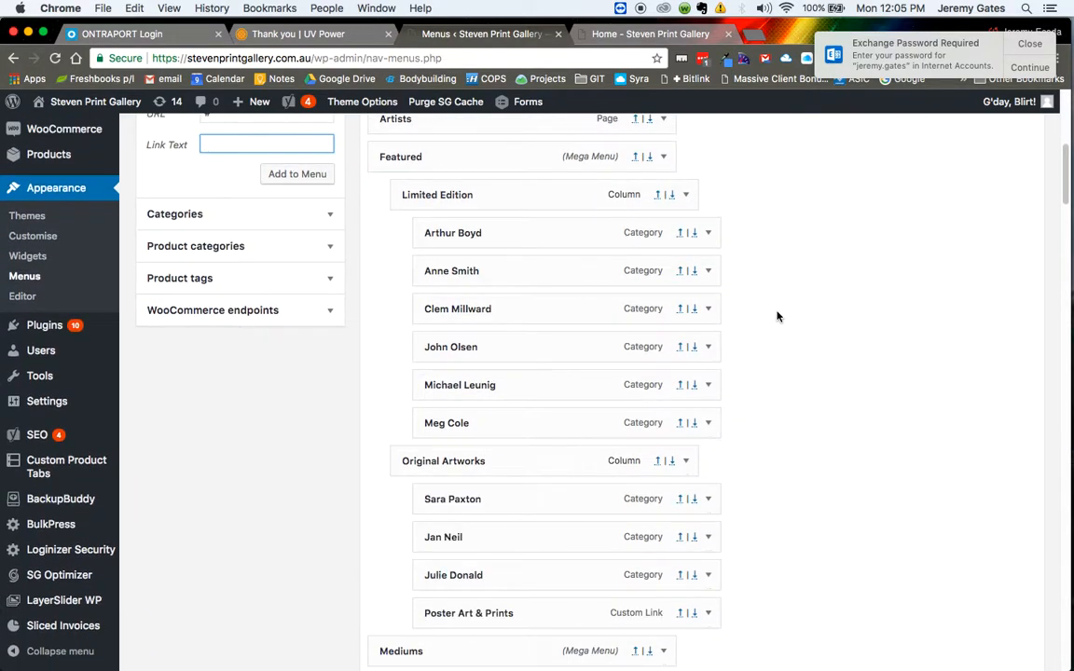
scroll(778, 317, "down", 5)
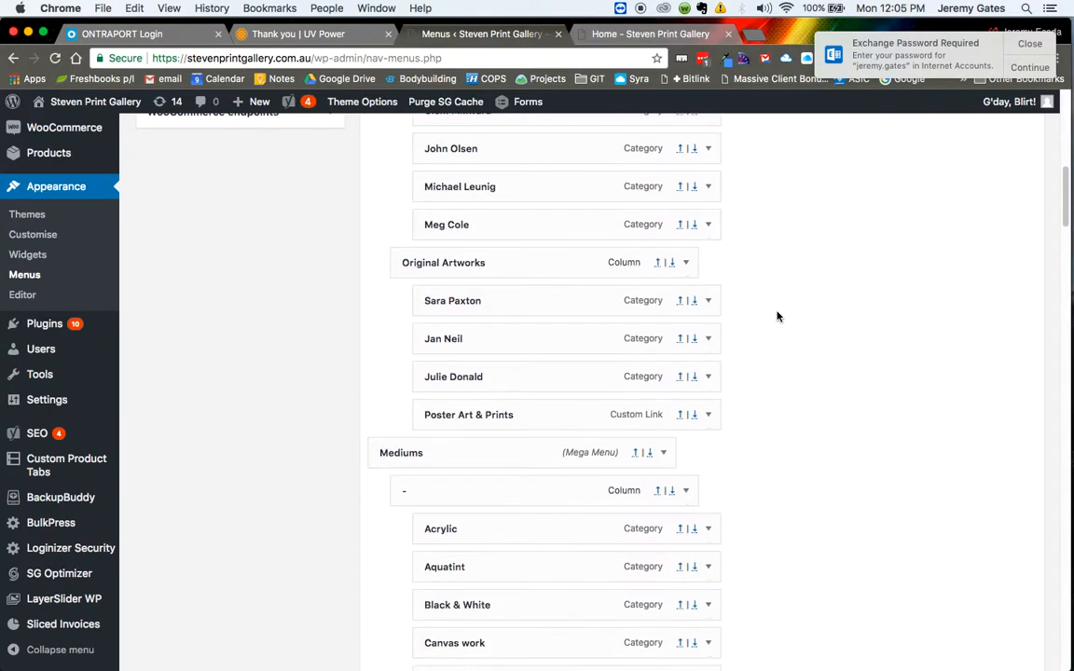
scroll(764, 473, "down", 1)
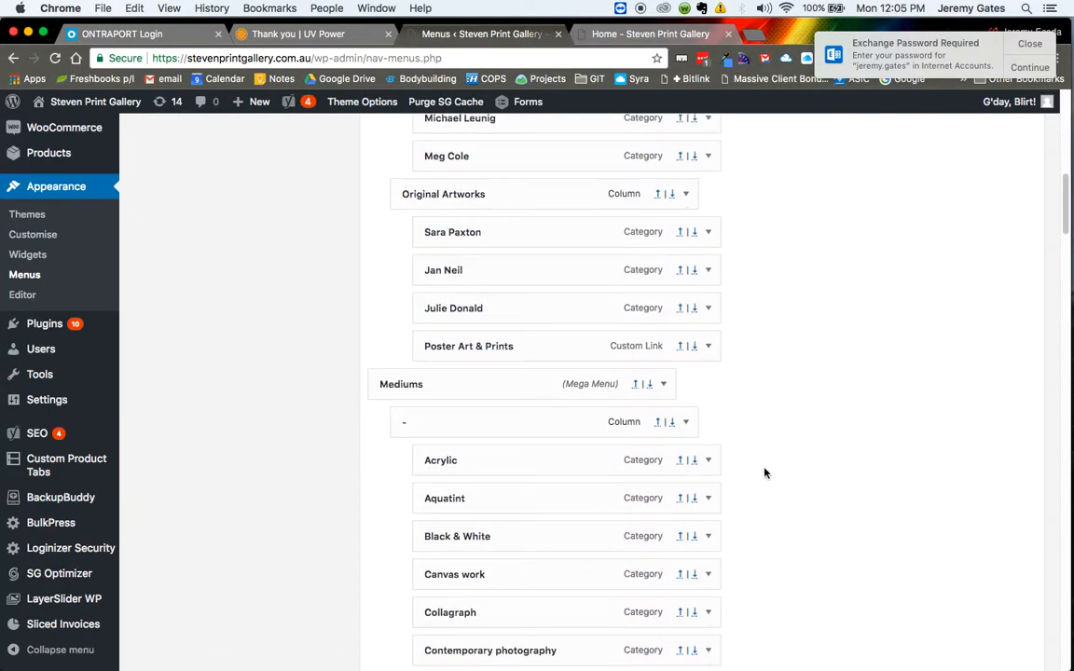
scroll(765, 473, "up", 10)
scroll(764, 473, "up", 3)
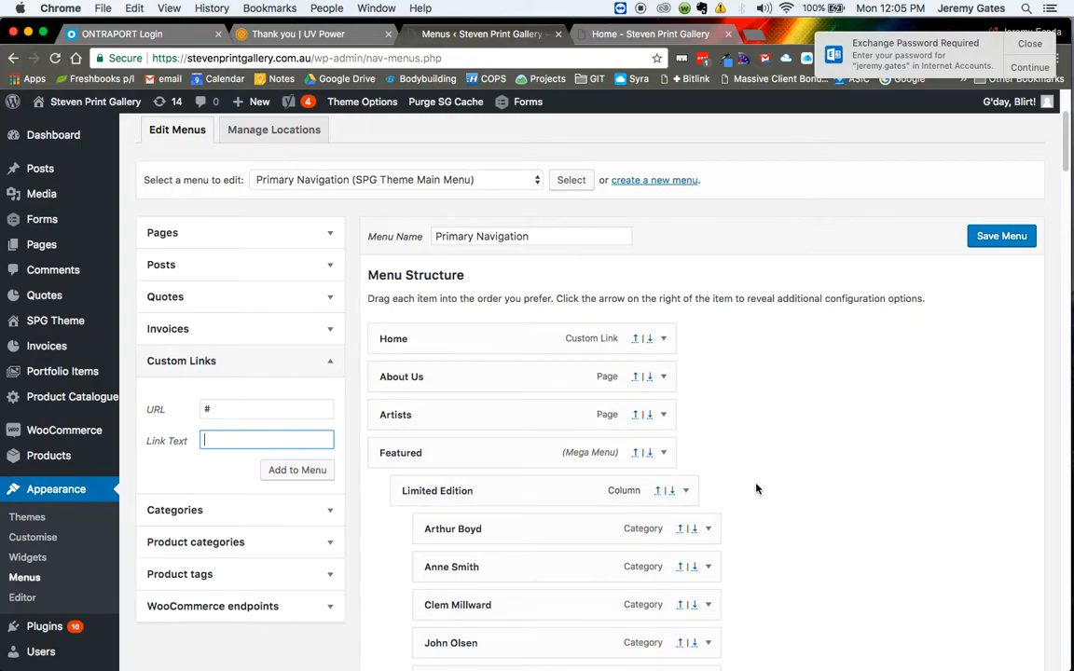
scroll(757, 487, "down", 8)
scroll(757, 488, "down", 10)
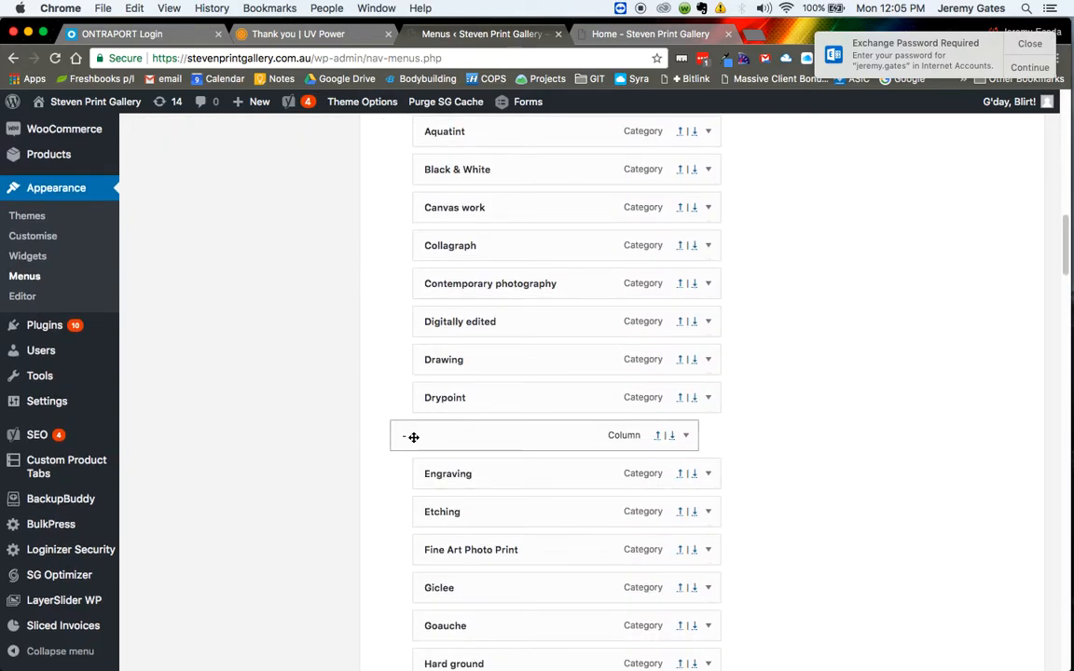
scroll(563, 441, "up", 3)
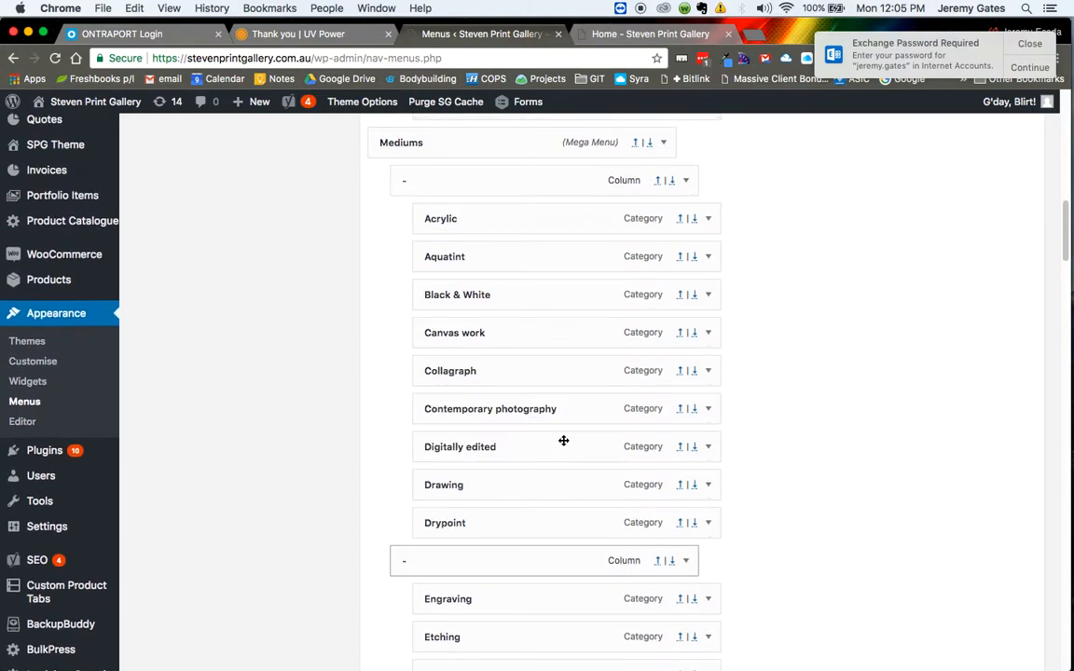
Step: Look at the live site's navigation, and back in the Menus editor examine the title setting of the first column under Mediums
left_click(650, 40)
mouse_move(584, 114)
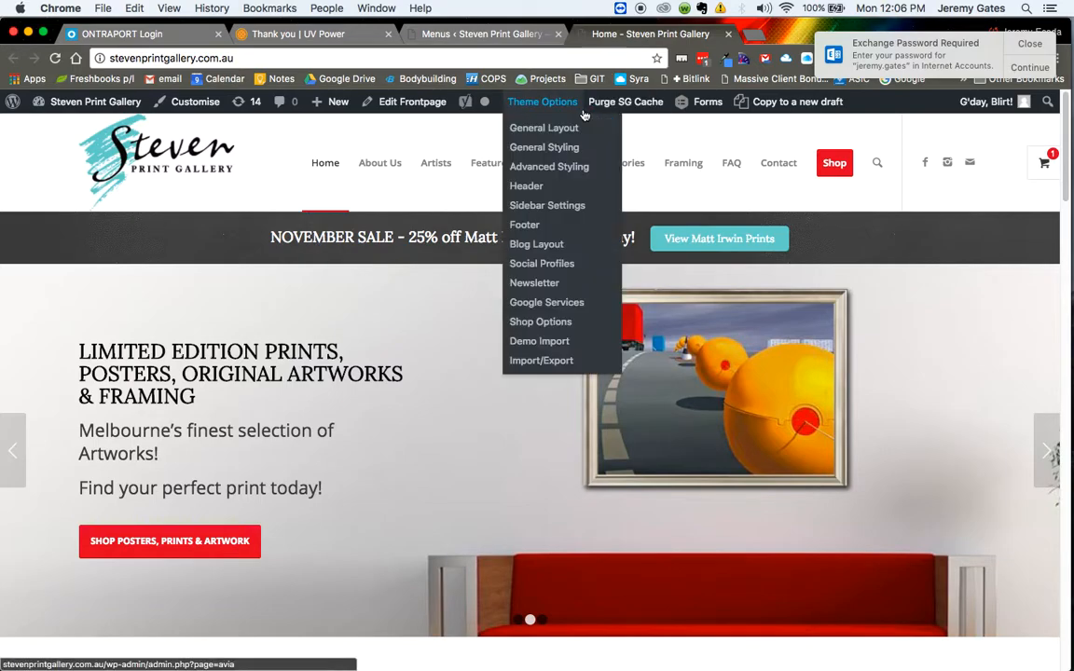
mouse_move(550, 167)
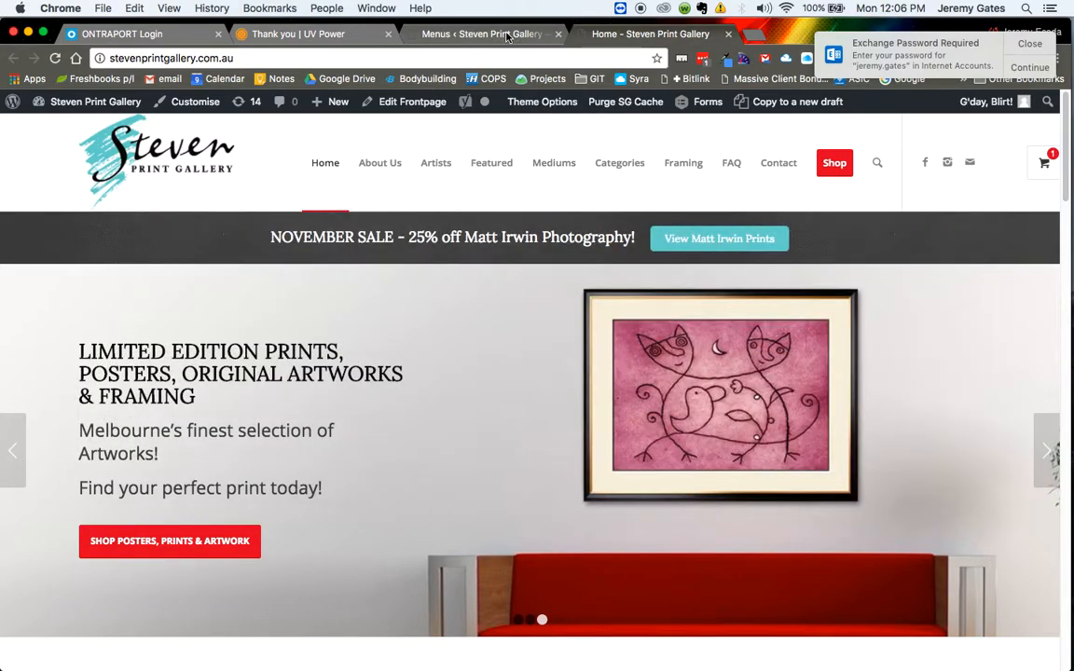
left_click(471, 34)
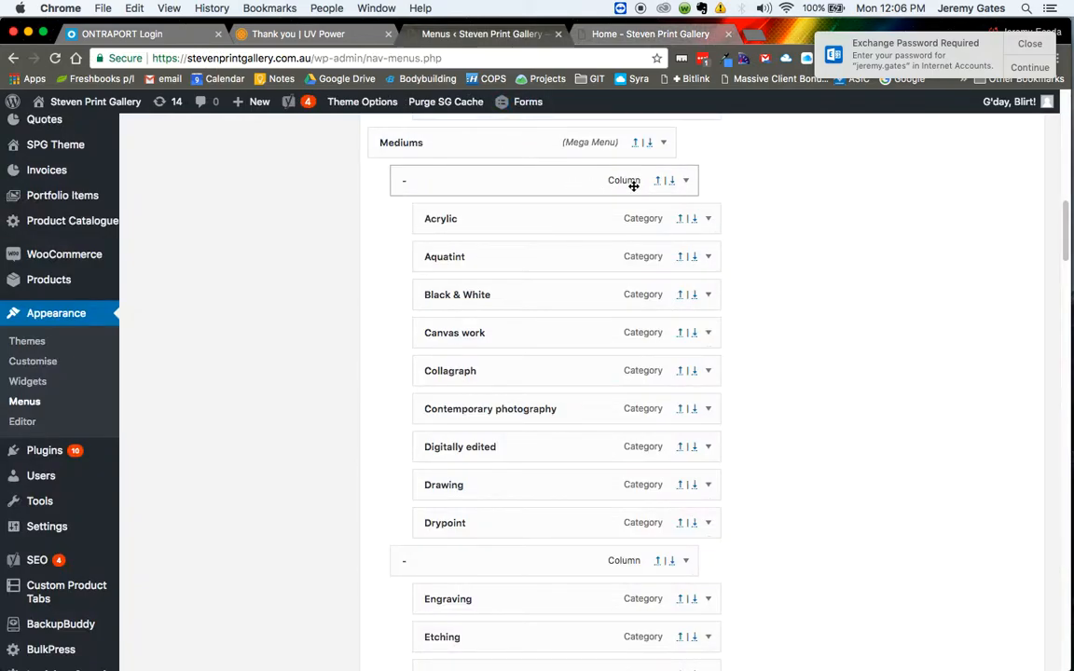
left_click(686, 181)
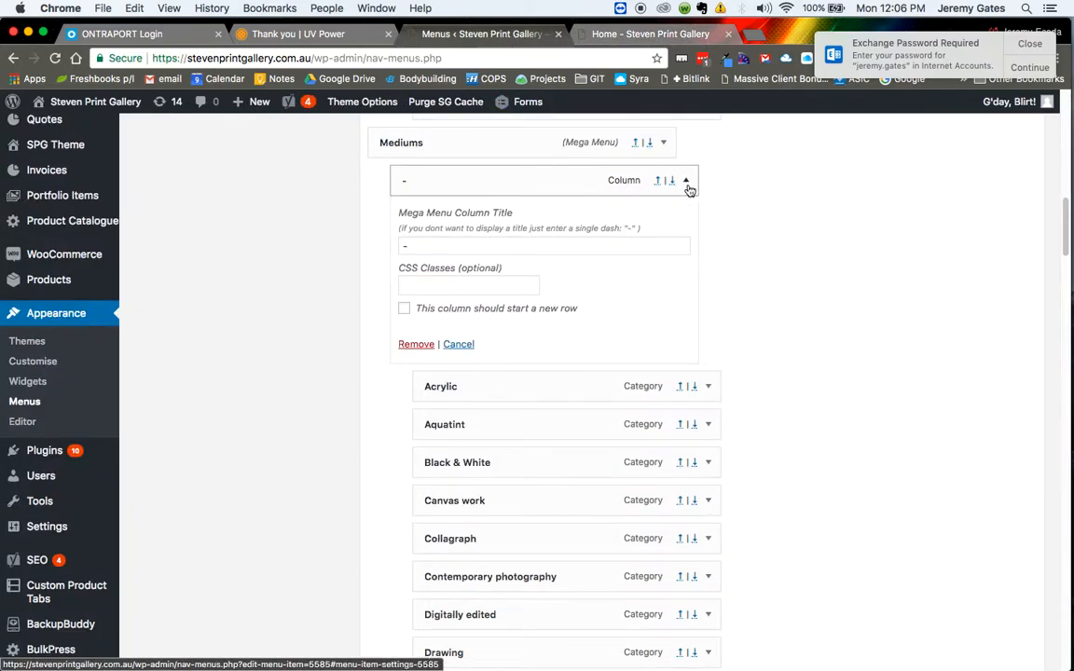
mouse_move(647, 227)
left_mouse_down()
mouse_move(570, 233)
mouse_move(664, 231)
left_mouse_up()
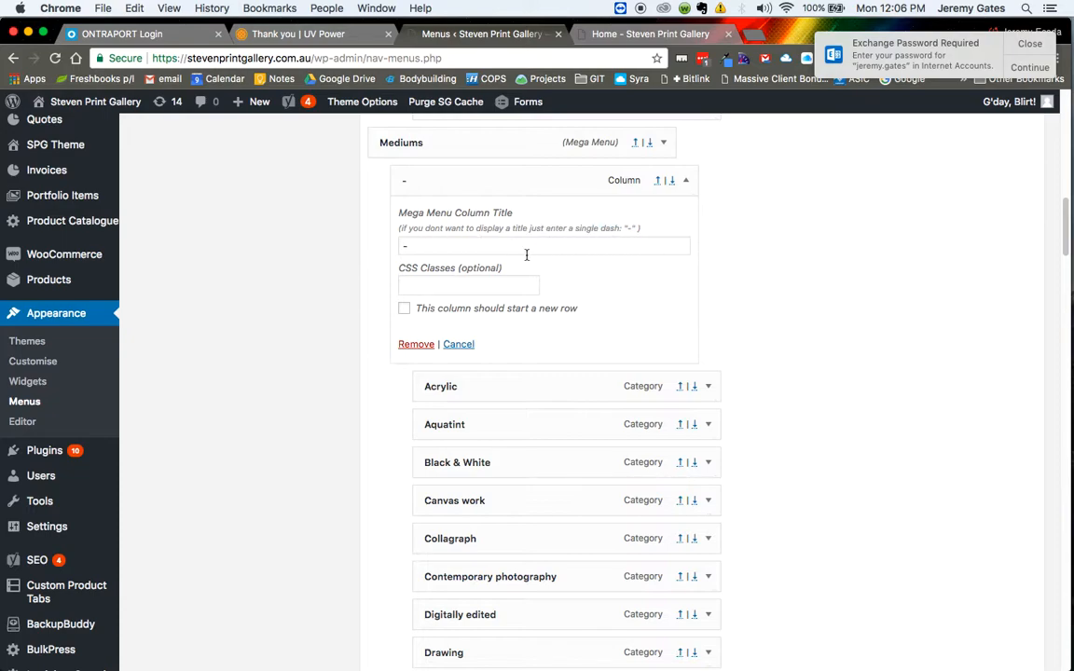
left_click(687, 181)
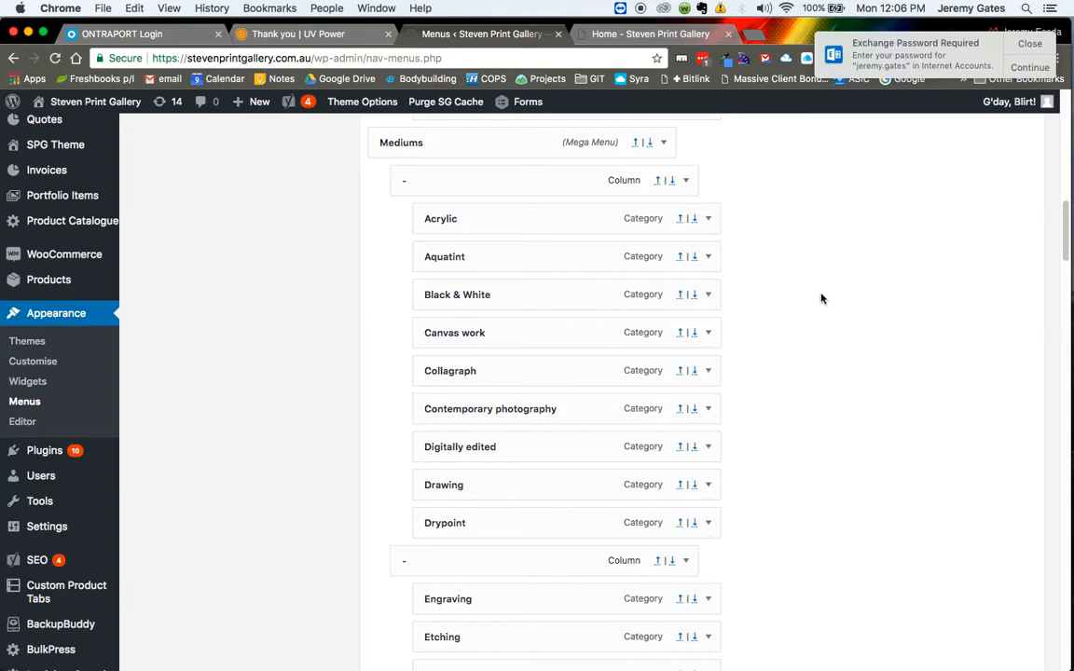
Step: Open the list of installed plugins, leaving the Menus editor without saving changes
scroll(821, 299, "up", 10)
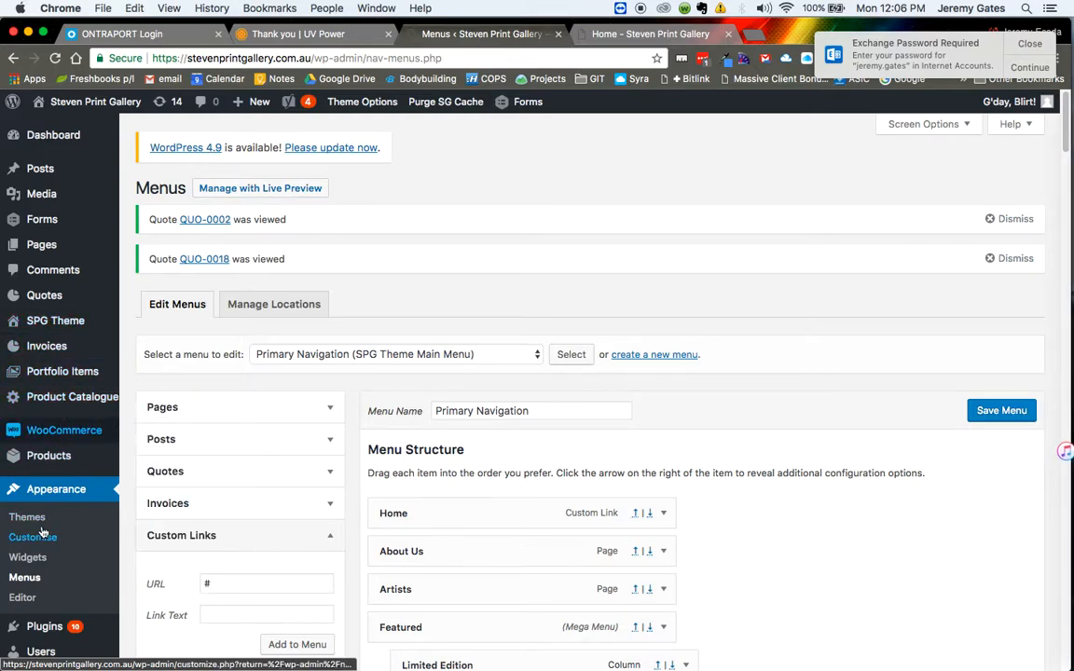
mouse_move(47, 424)
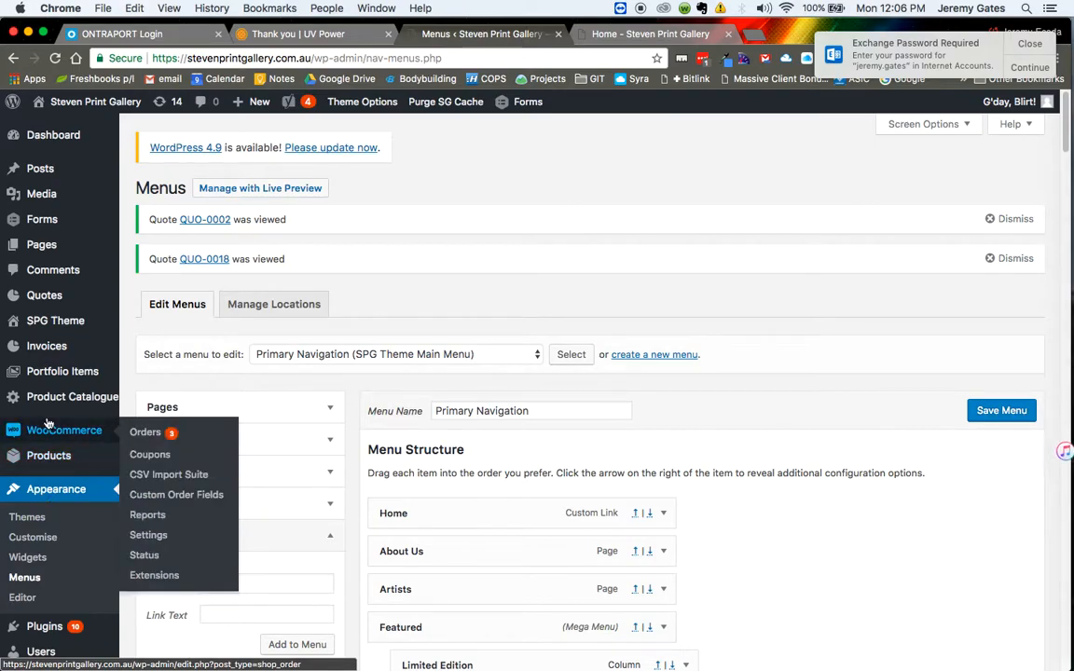
scroll(48, 424, "down", 3)
mouse_move(41, 507)
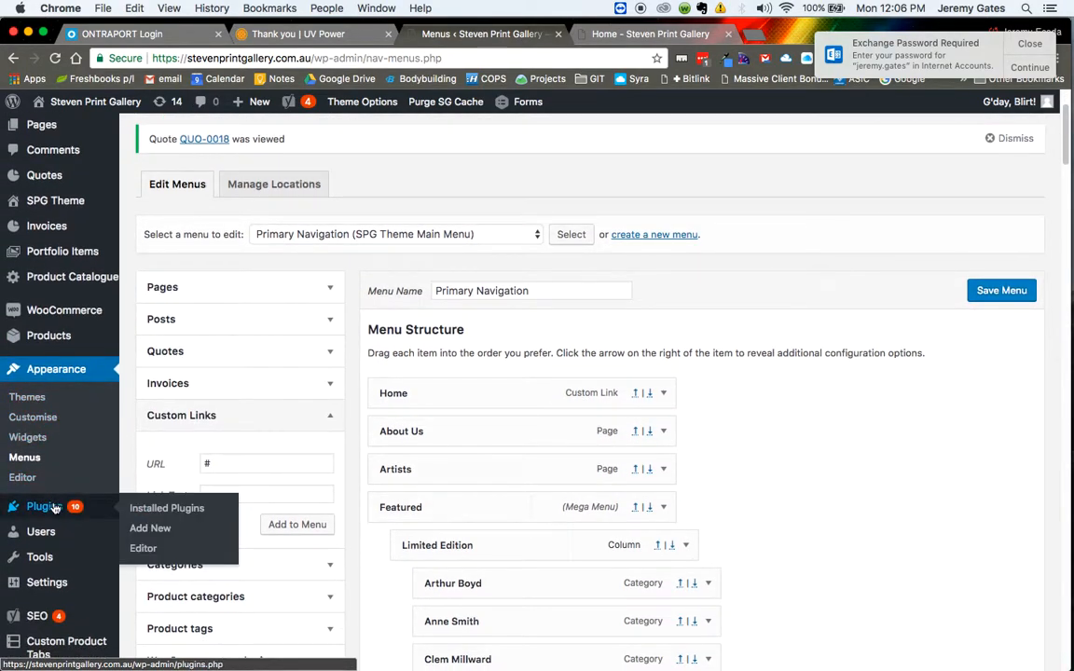
left_click(166, 510)
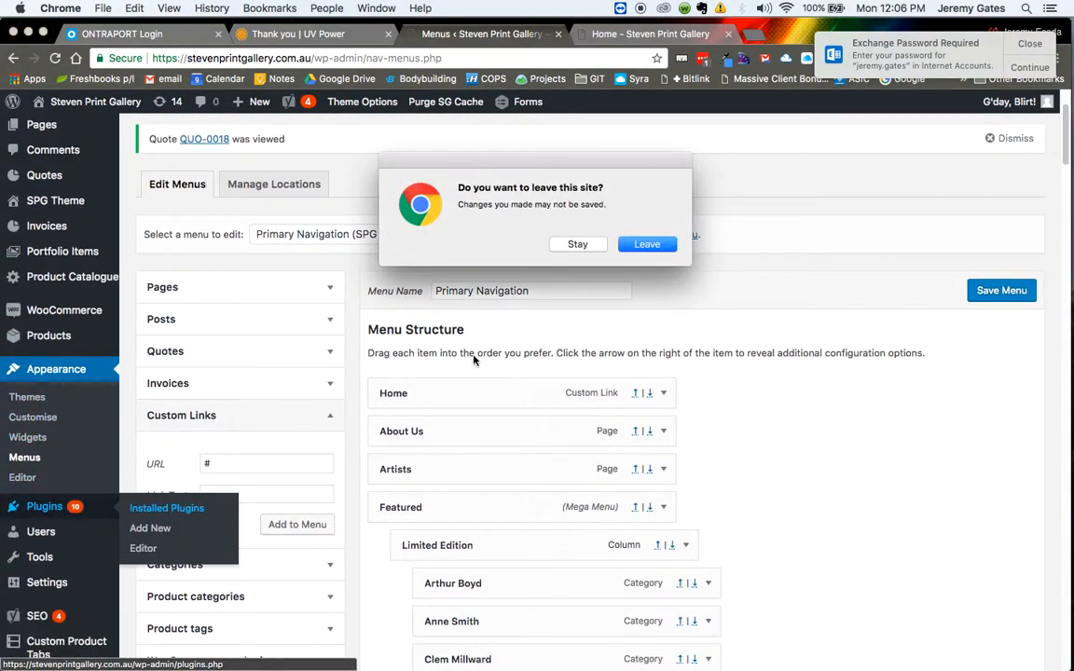
left_click(657, 247)
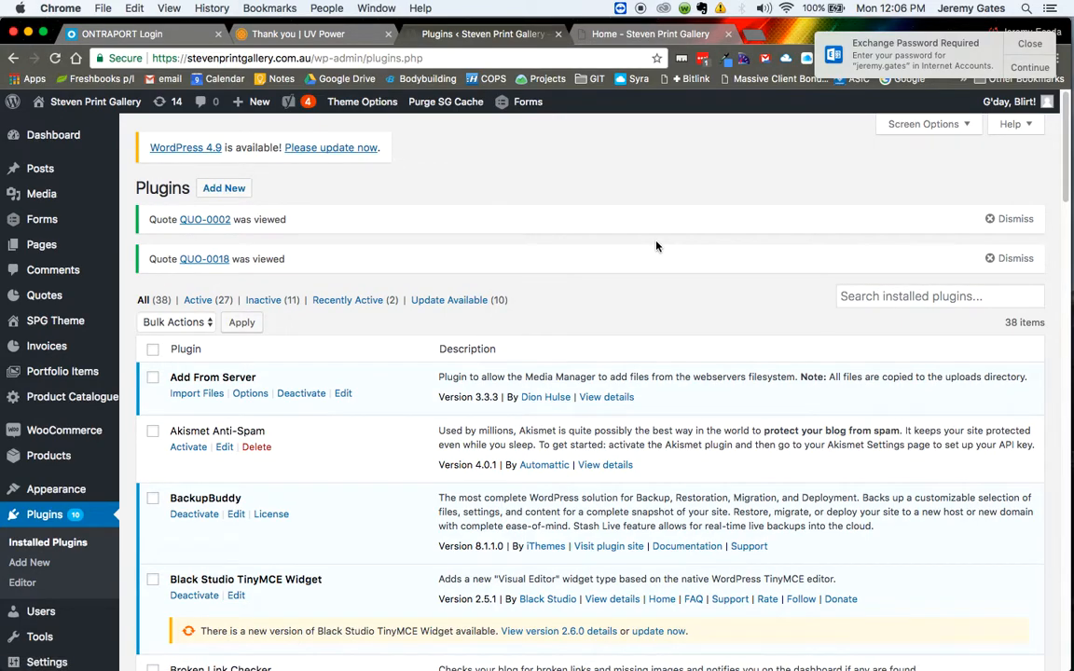
Step: Find Popup Maker among the installed plugins, activate it and skip its update and diagnostic tracking opt-in
scroll(672, 275, "down", 5)
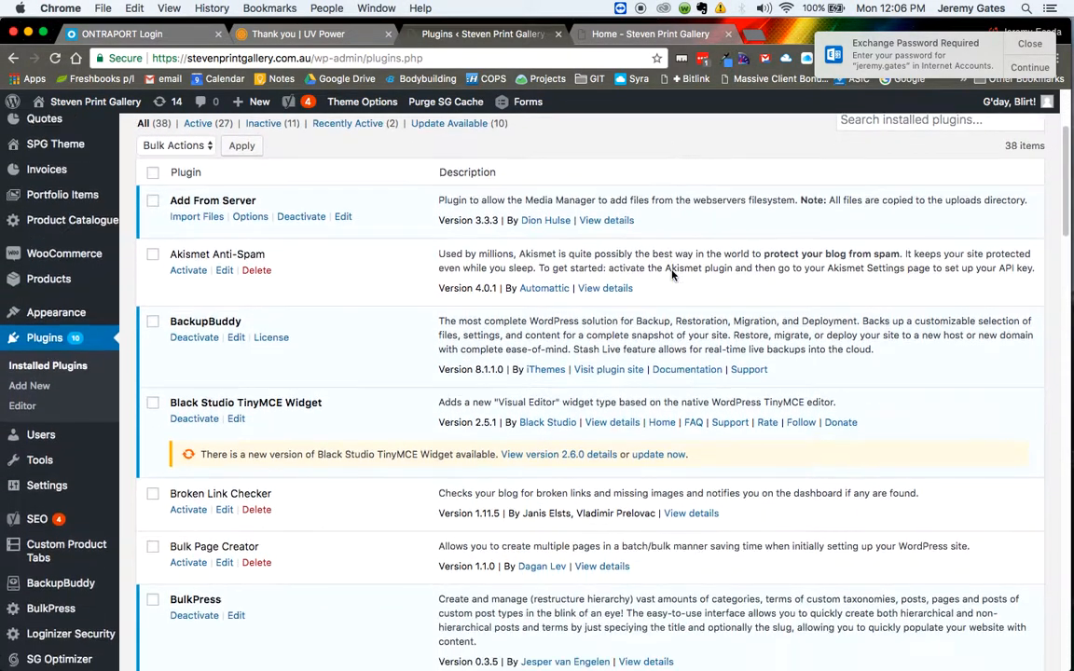
scroll(671, 275, "down", 6)
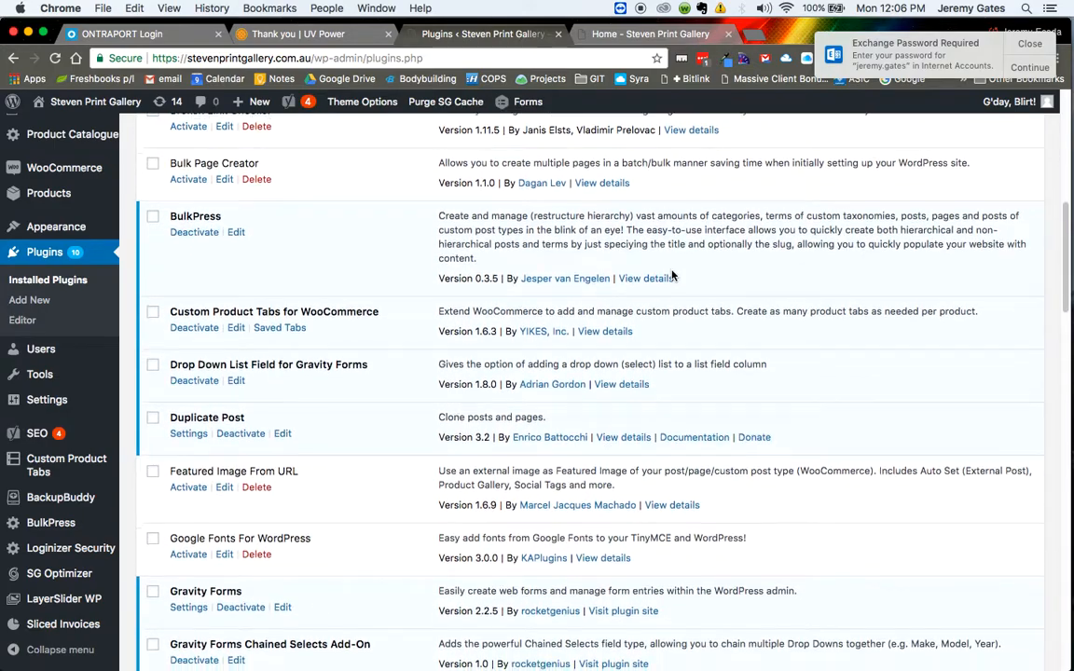
scroll(671, 275, "down", 1)
scroll(671, 275, "up", 4)
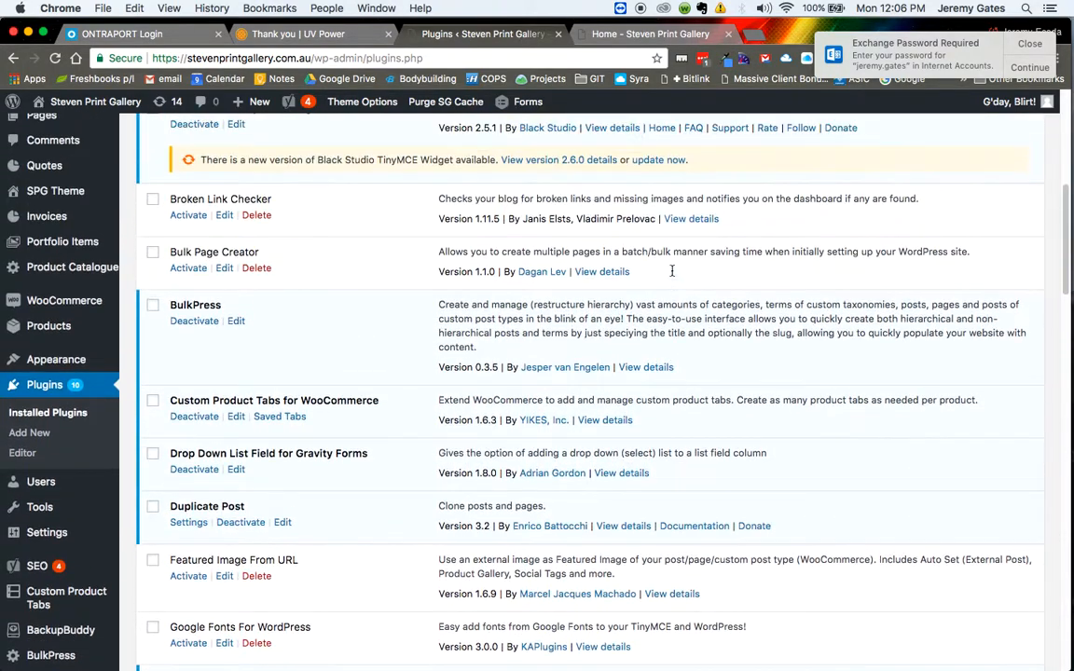
scroll(671, 275, "up", 4)
scroll(671, 275, "down", 6)
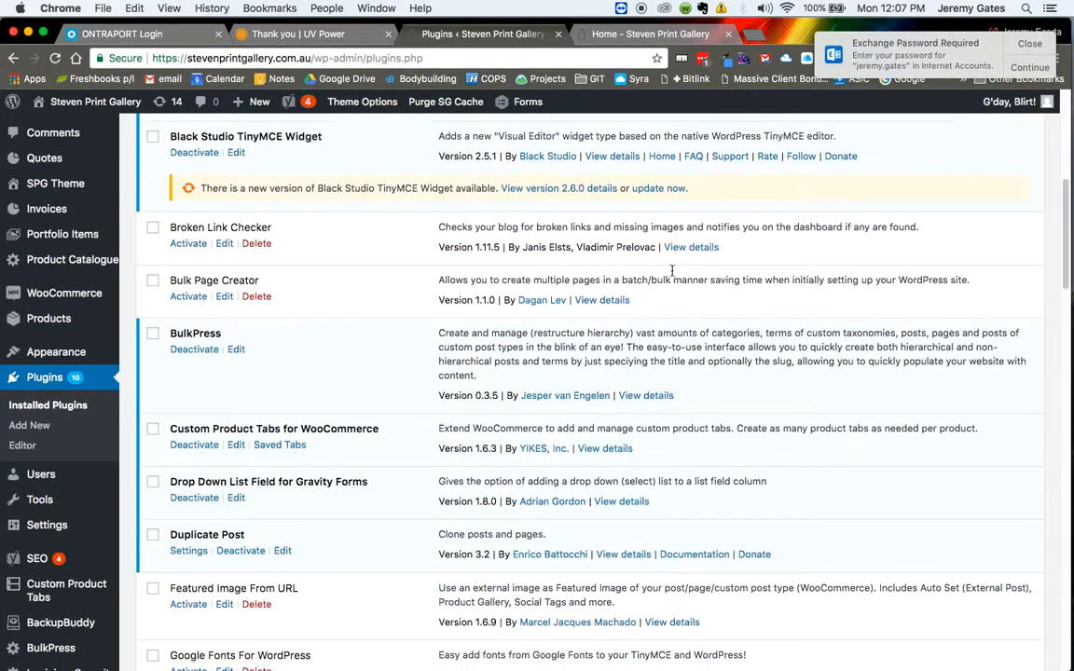
scroll(671, 275, "down", 2)
scroll(671, 275, "up", 6)
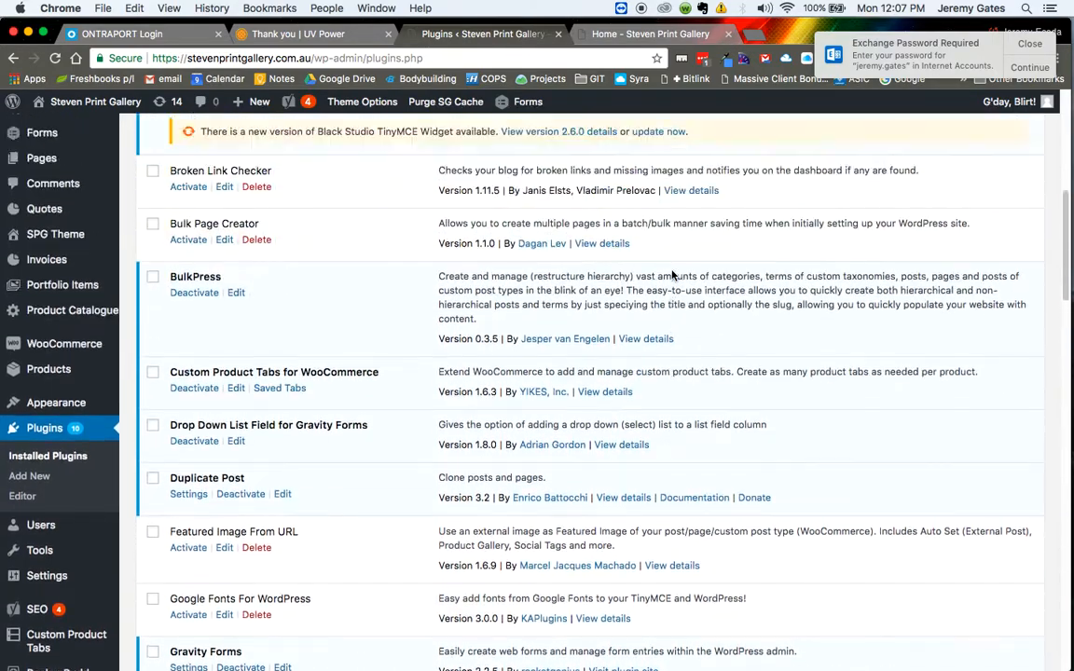
scroll(671, 275, "up", 2)
scroll(671, 275, "up", 3)
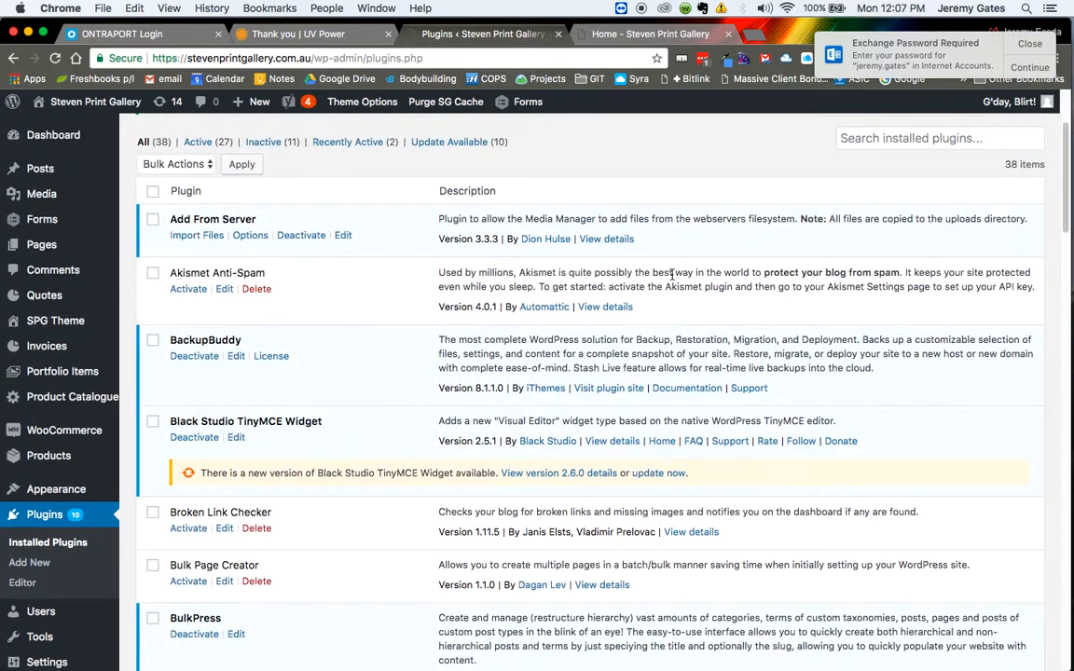
scroll(671, 276, "down", 20)
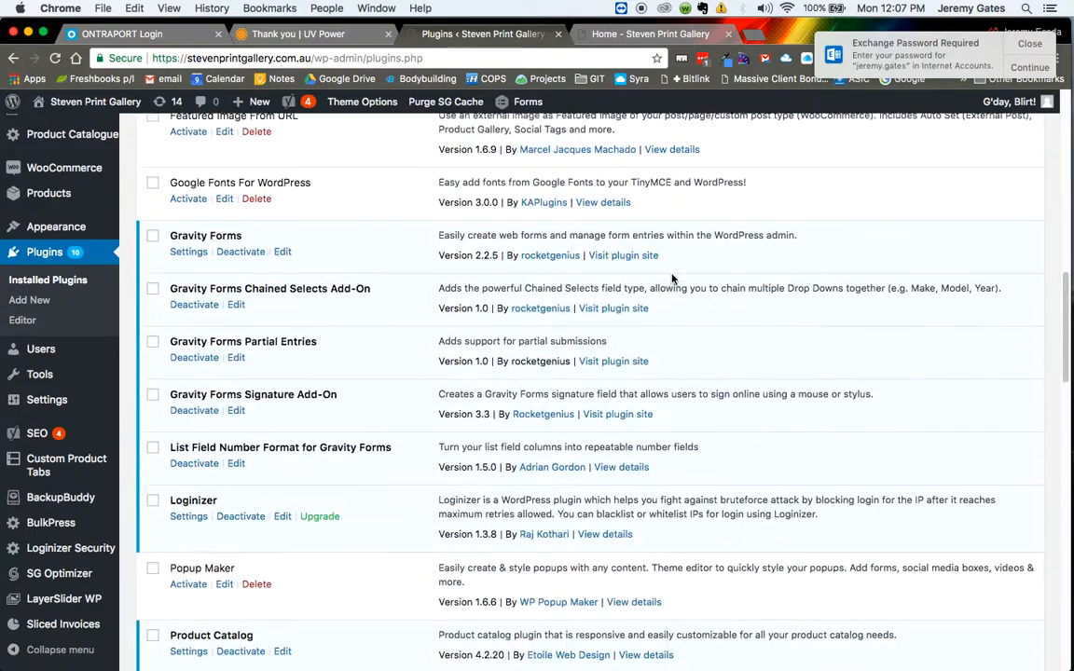
scroll(672, 276, "down", 3)
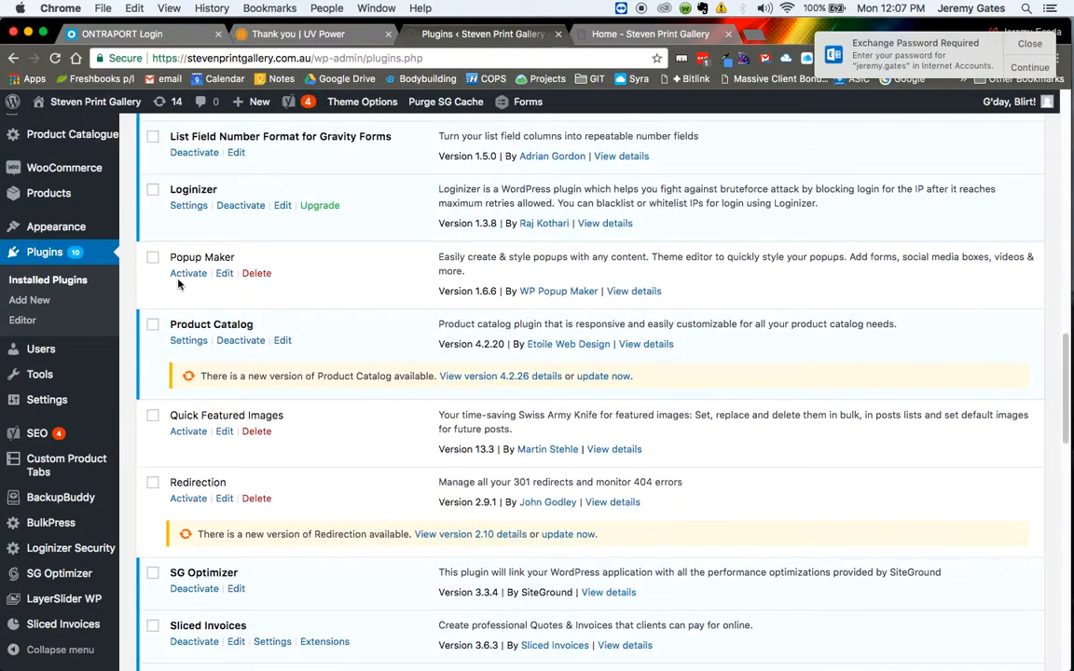
left_click(184, 275)
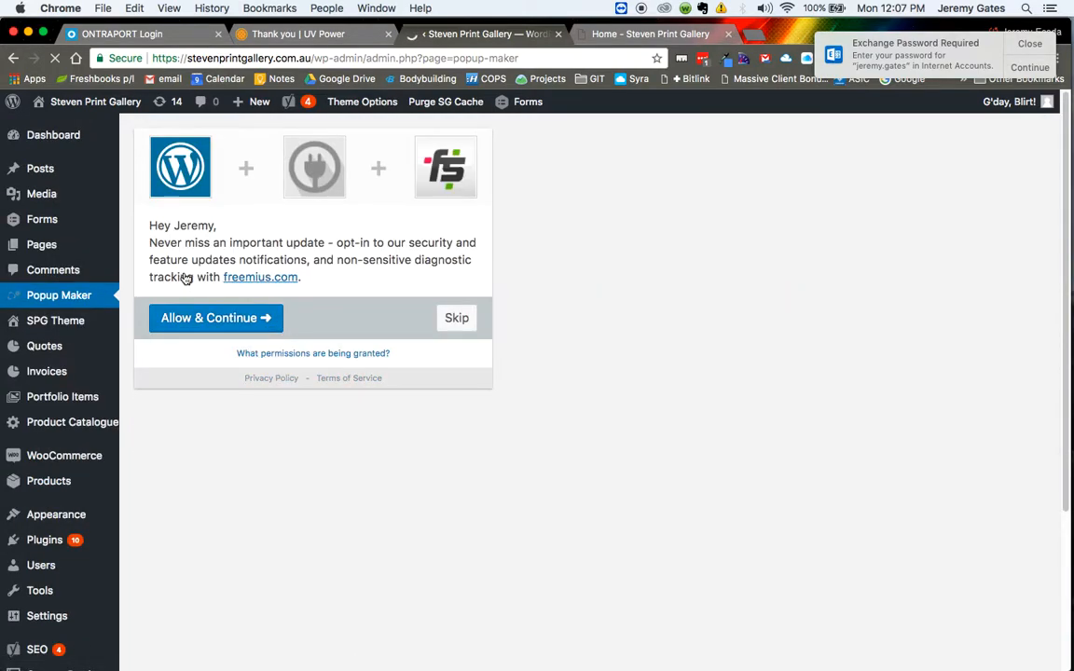
left_click(462, 320)
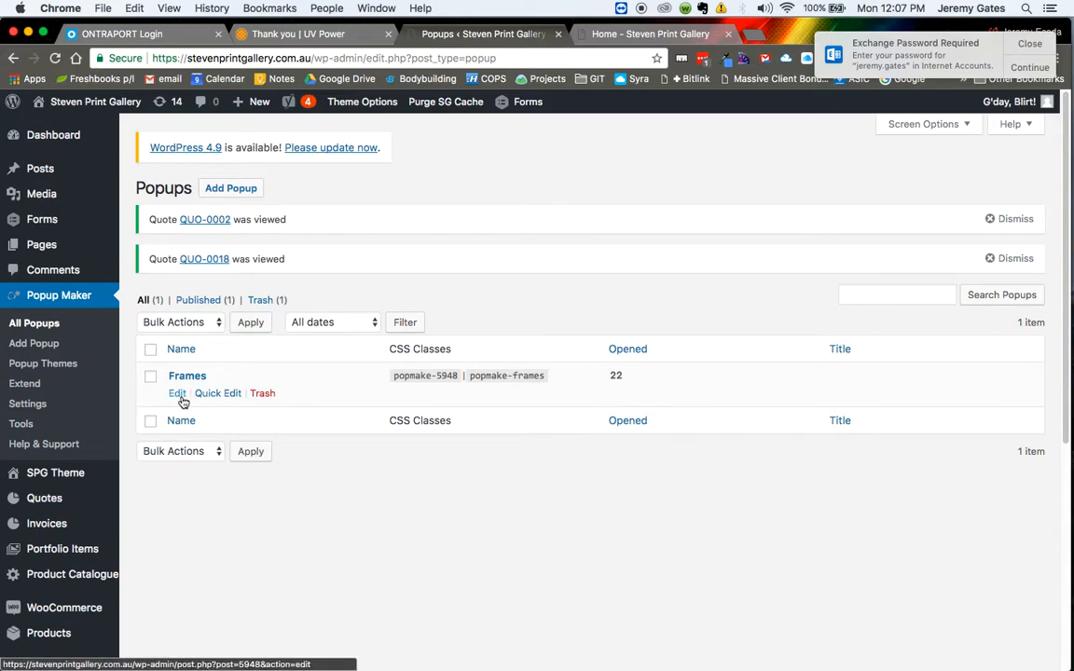
Step: Open the Frames popup for editing and remove the picture frames image from its content
left_click(179, 395)
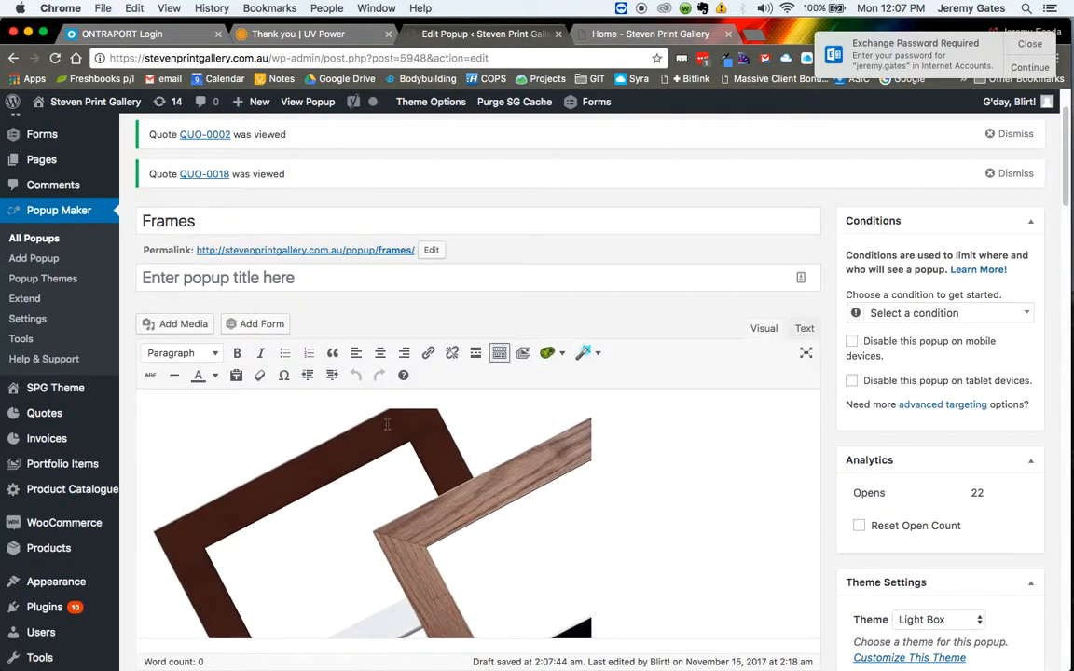
scroll(387, 424, "down", 5)
scroll(387, 417, "down", 1)
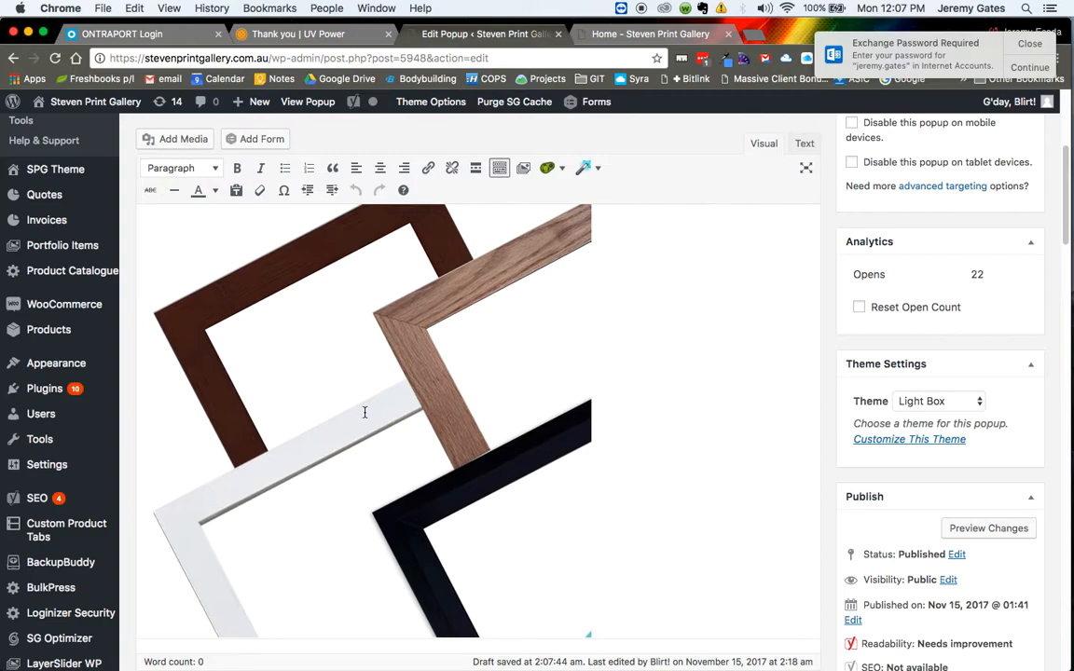
left_click(401, 344)
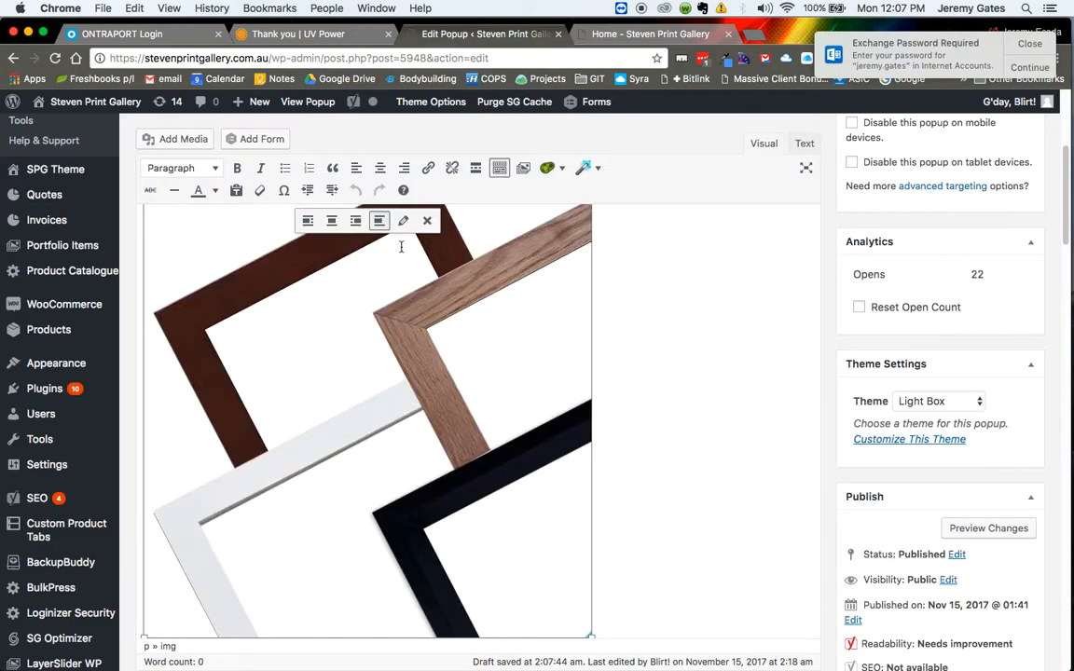
left_click(427, 221)
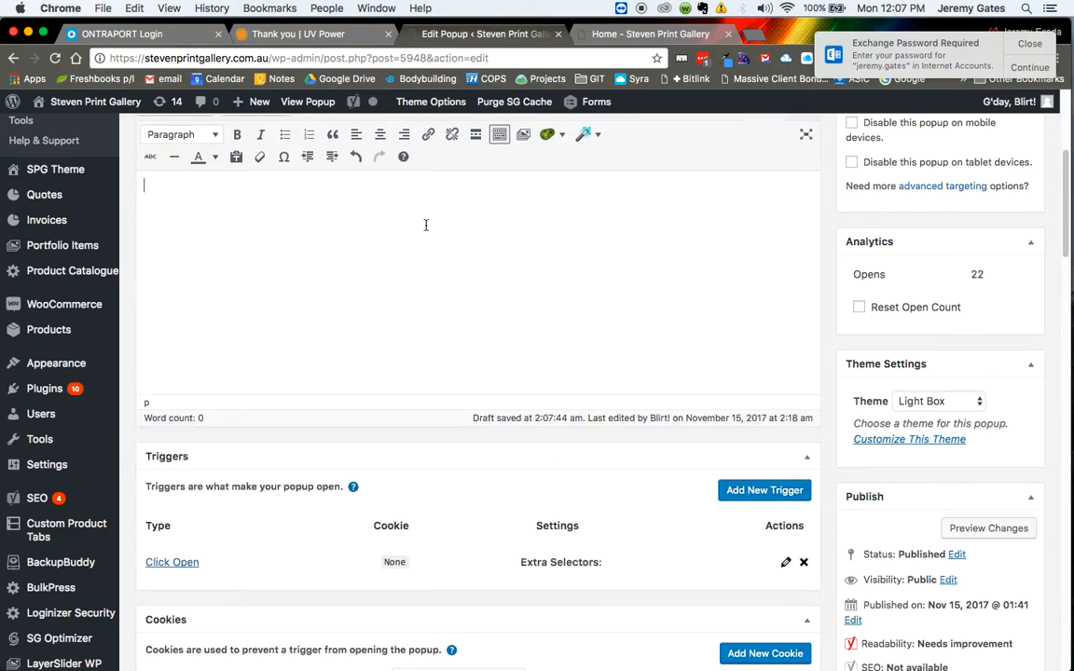
Step: Upload Standard Frames.JPG from the Steven Print Gallery folder and insert it into the Frames popup's content
scroll(417, 228, "up", 3)
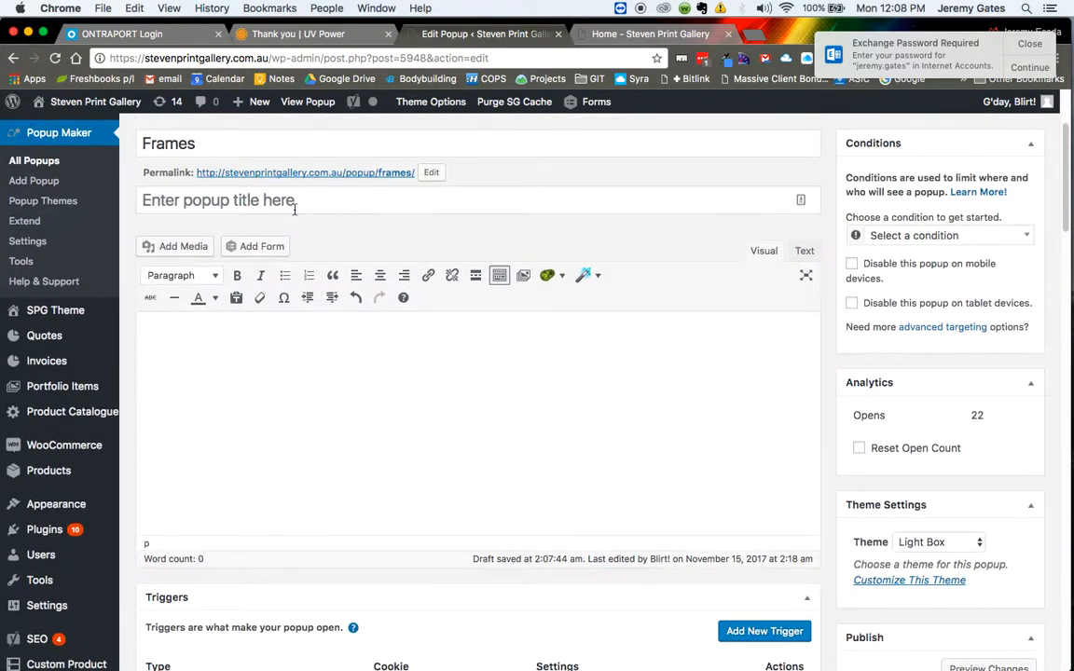
left_click(179, 247)
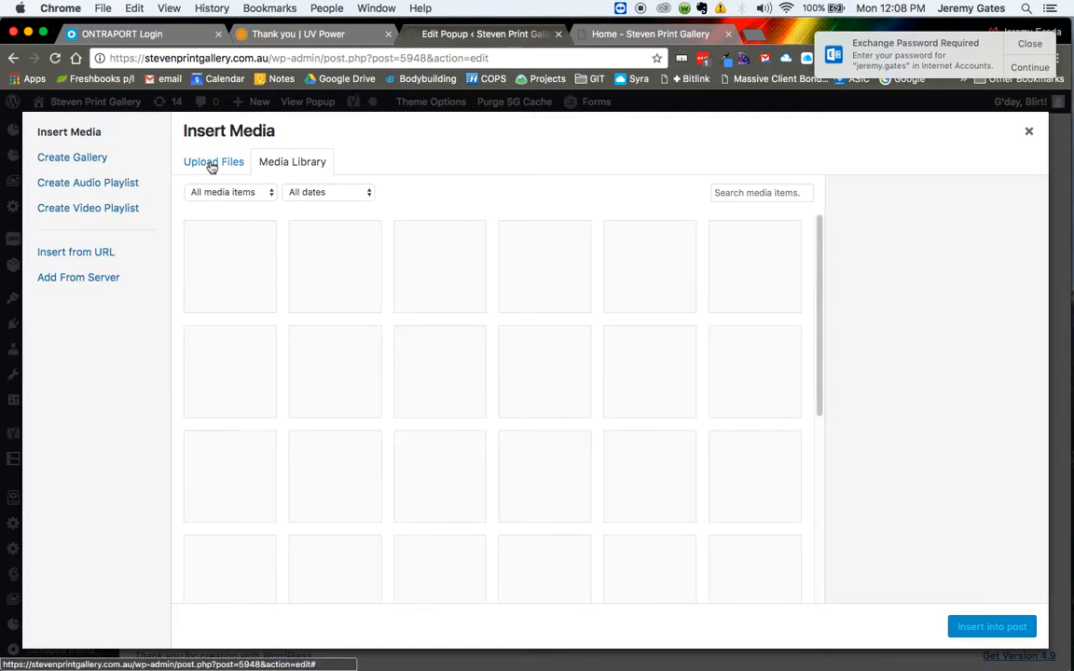
left_click(212, 163)
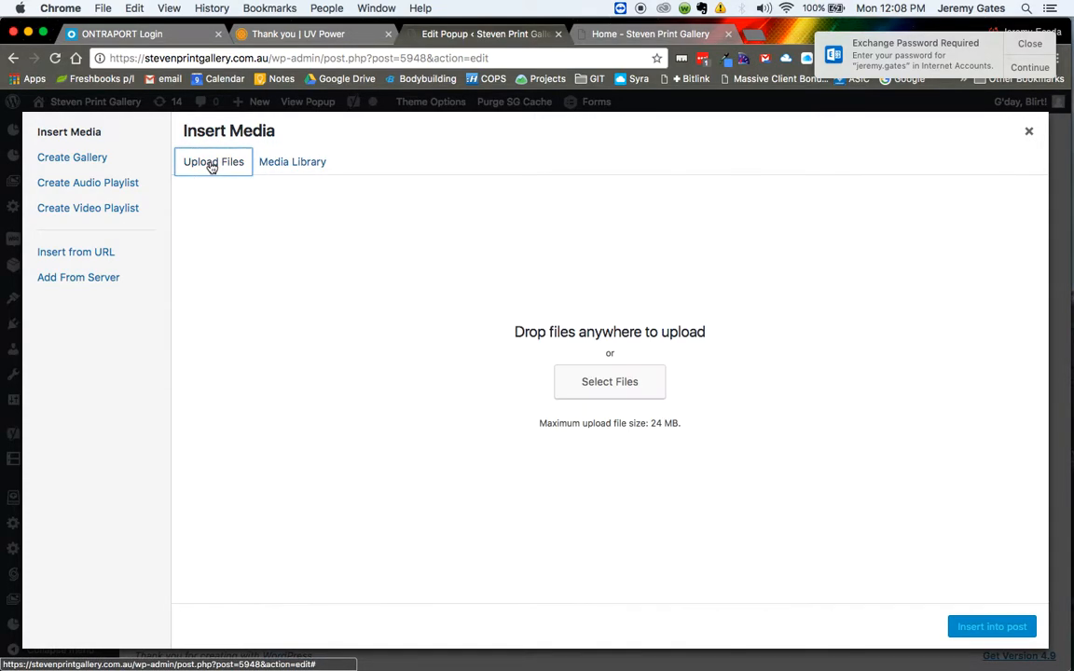
left_click(610, 383)
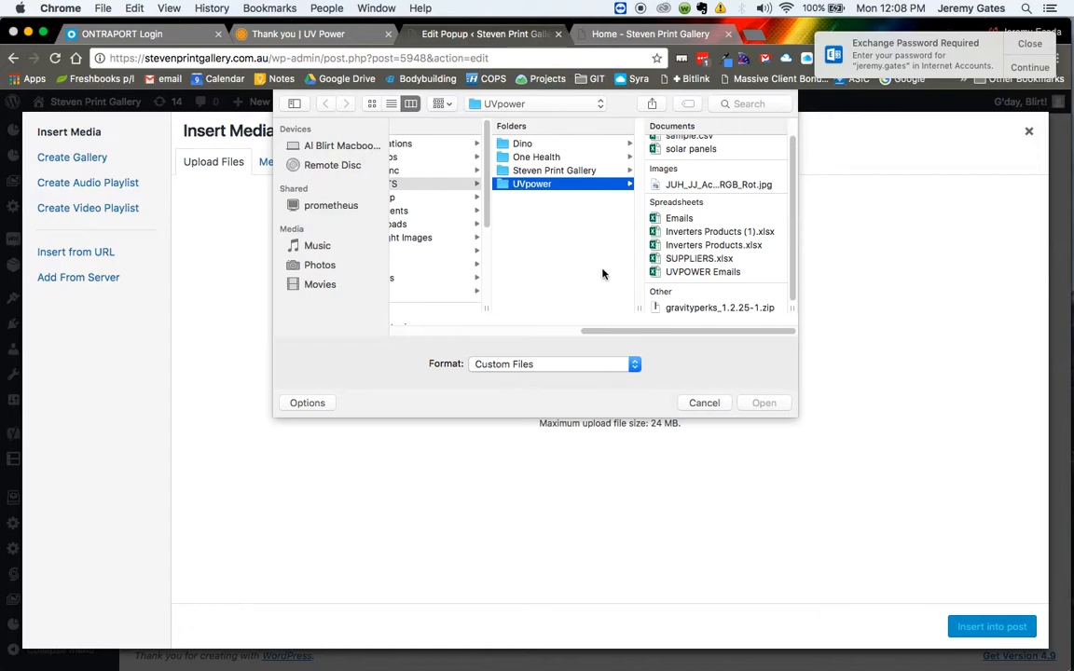
left_click(589, 171)
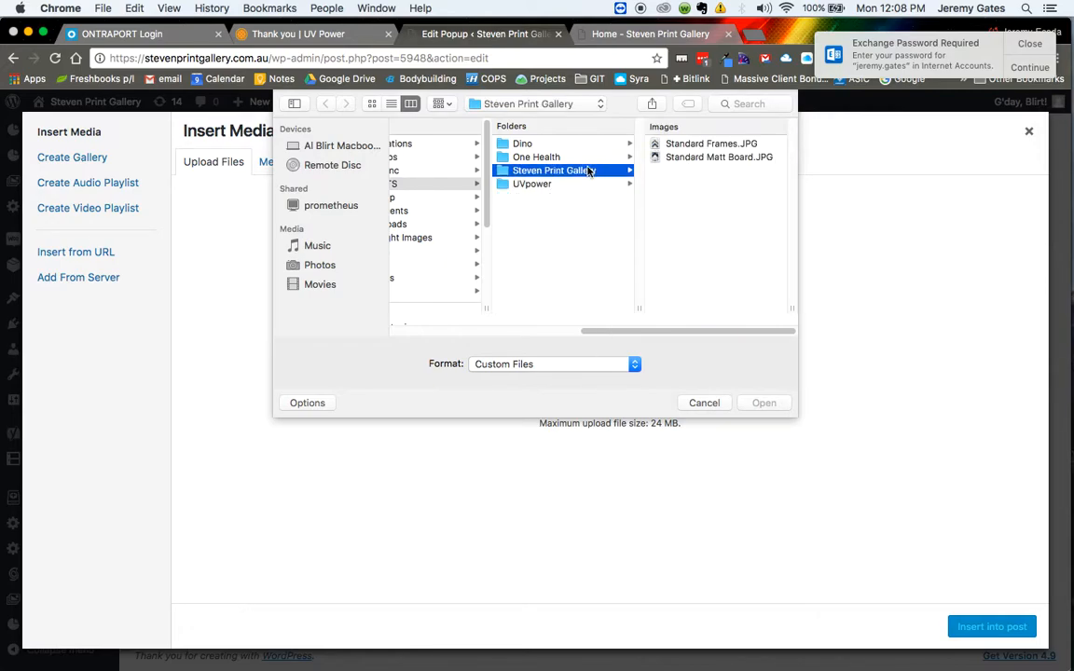
left_click(705, 145)
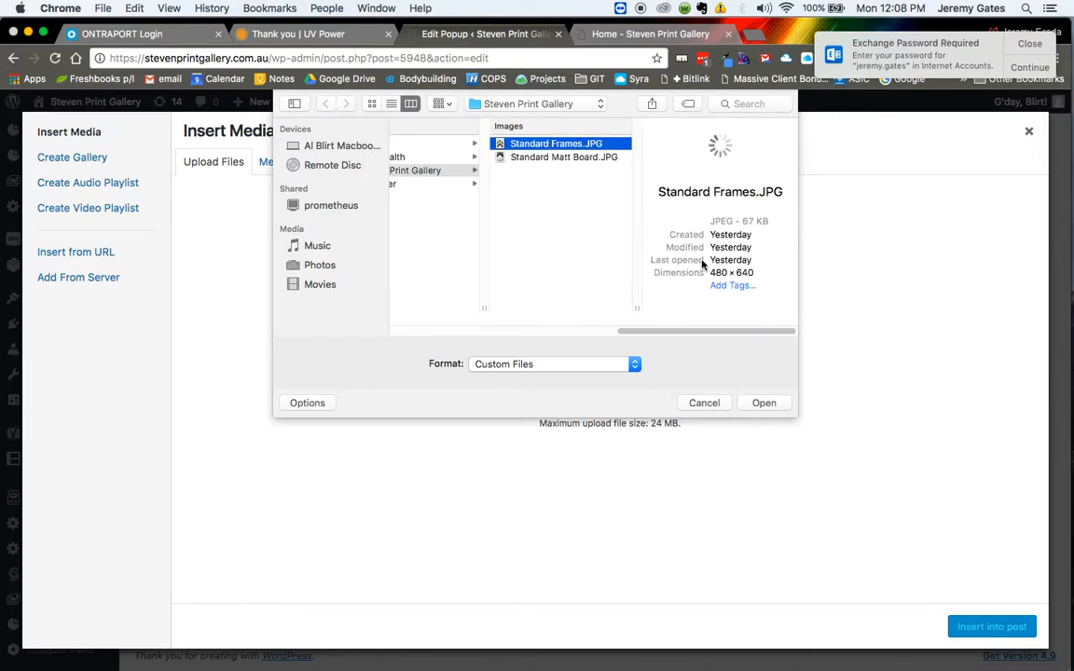
left_click(764, 403)
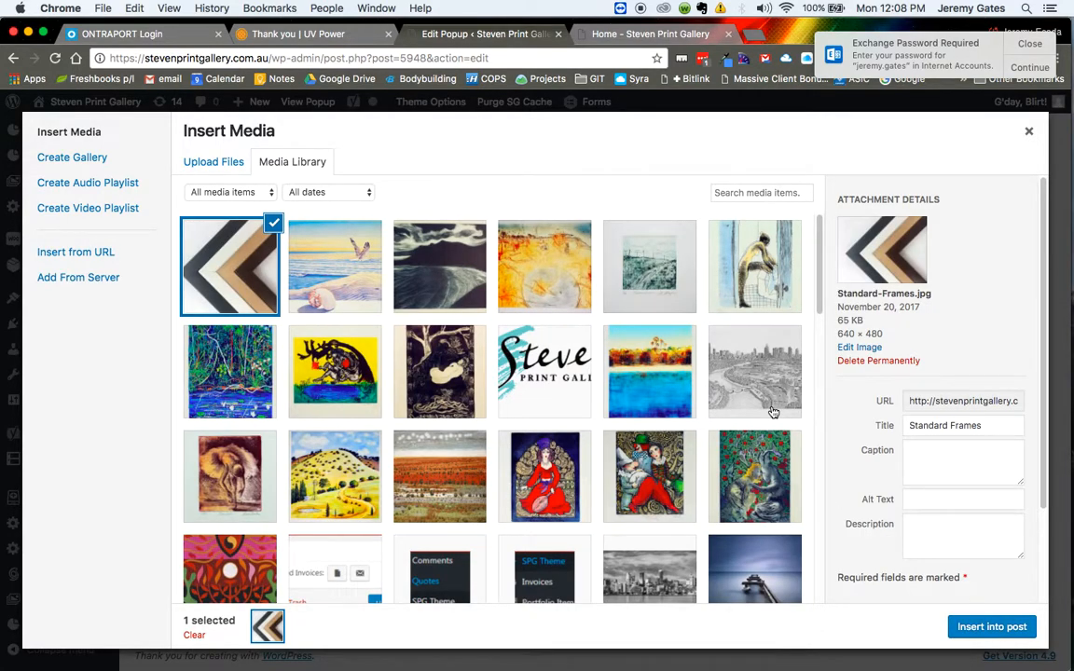
left_click(992, 628)
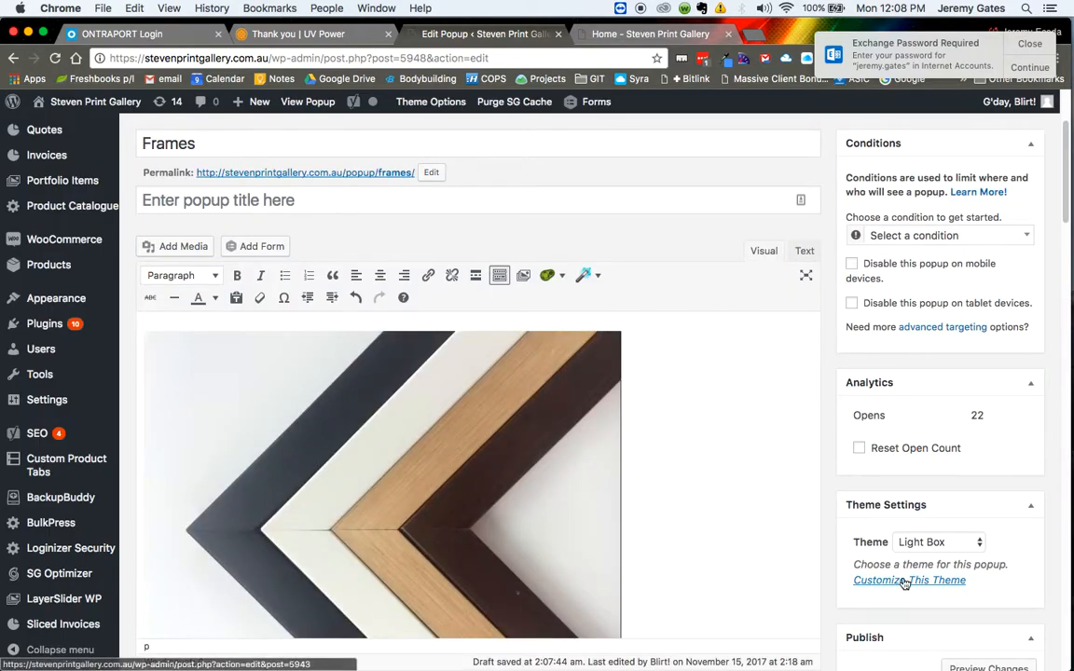
Step: Update the published Frames popup to save its new image
scroll(735, 523, "down", 2)
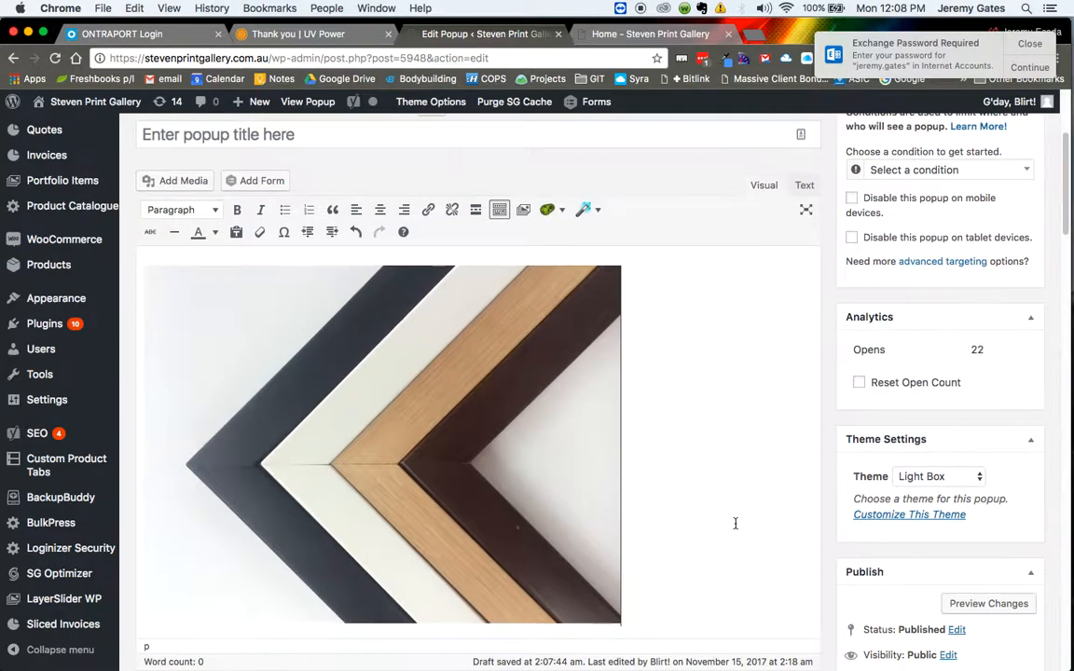
scroll(736, 523, "down", 3)
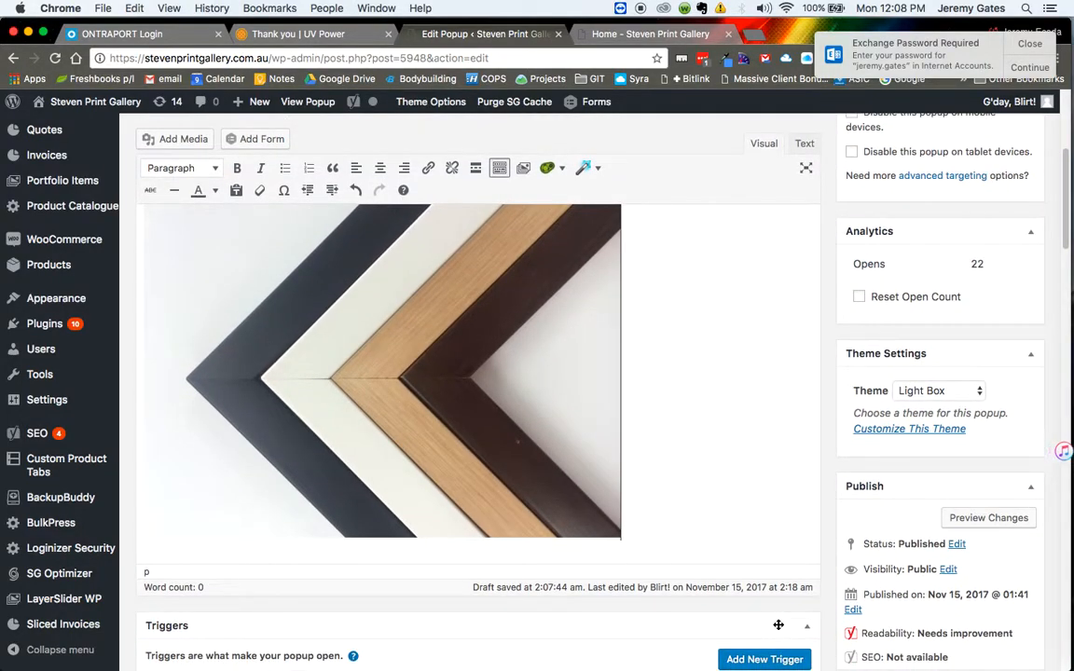
scroll(779, 624, "down", 3)
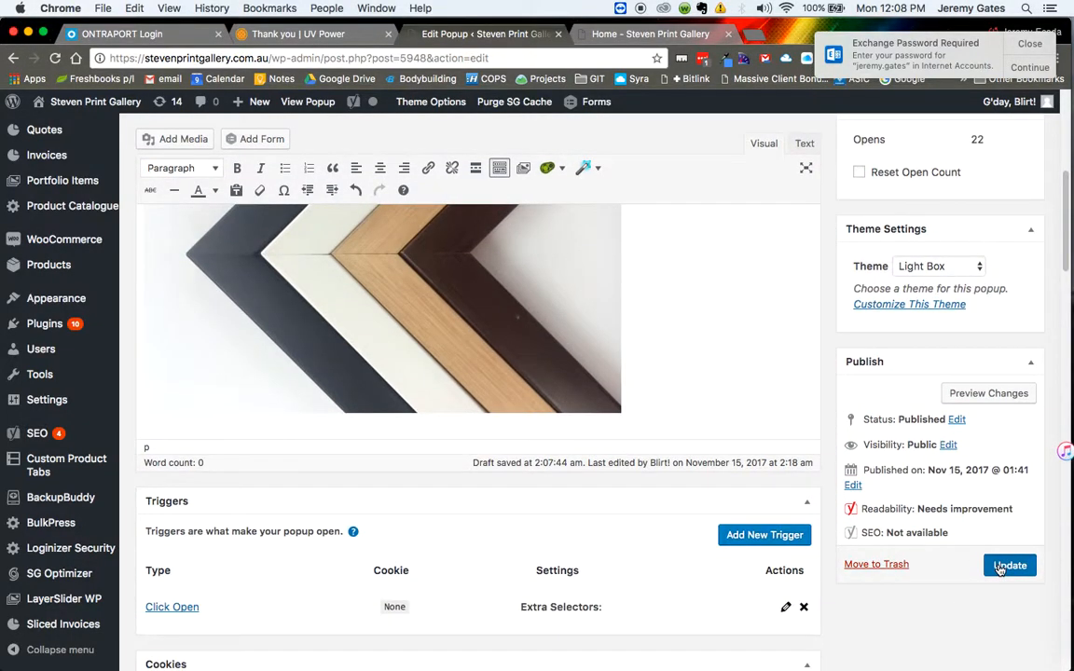
left_click(999, 567)
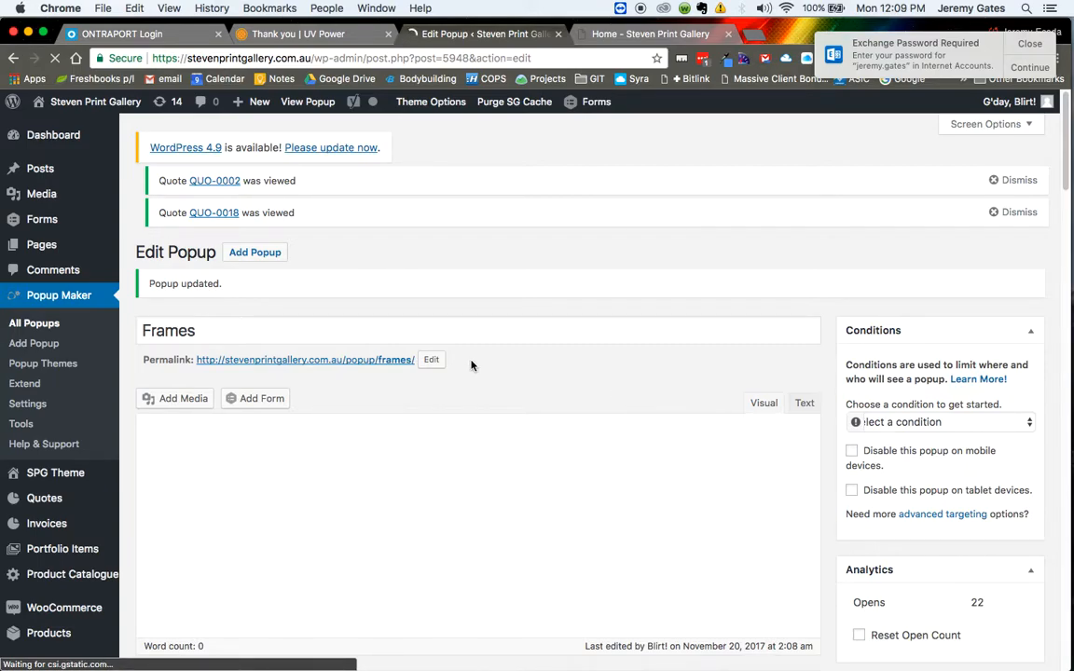
Step: Return to the list of all popups and add a new popup named "Matt Boards"
left_click(35, 324)
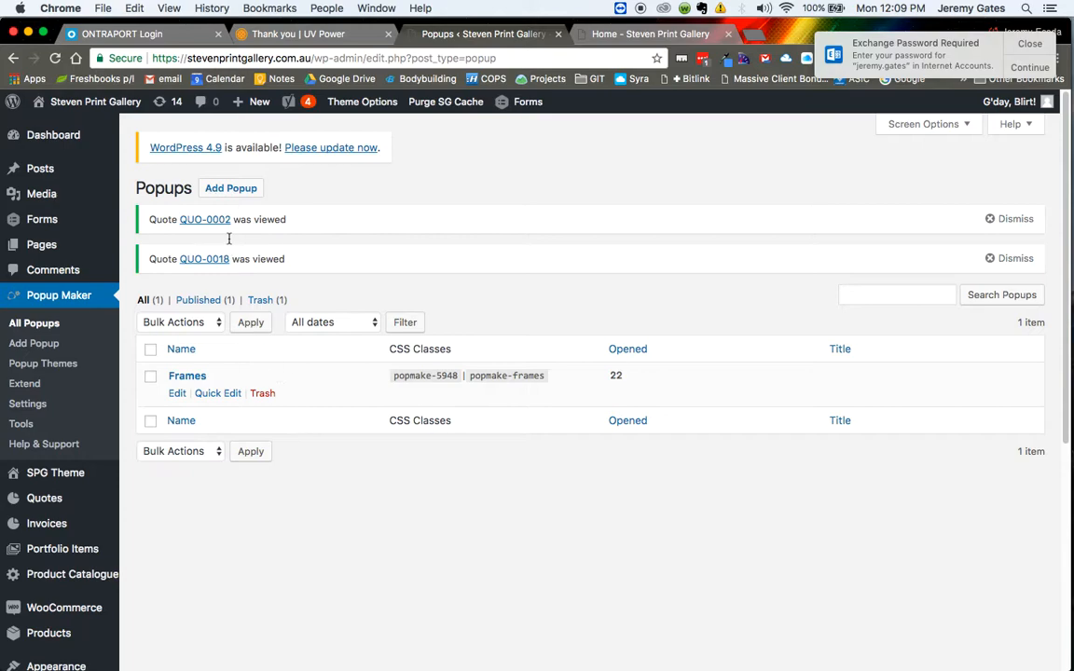
left_click(242, 192)
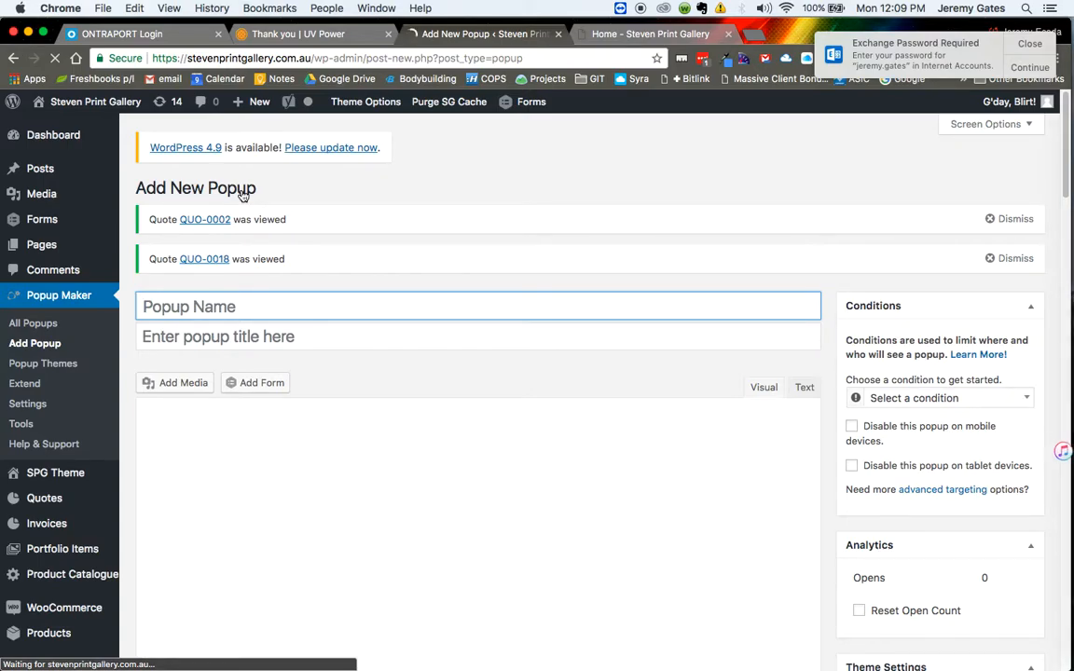
type("Matt Boardd")
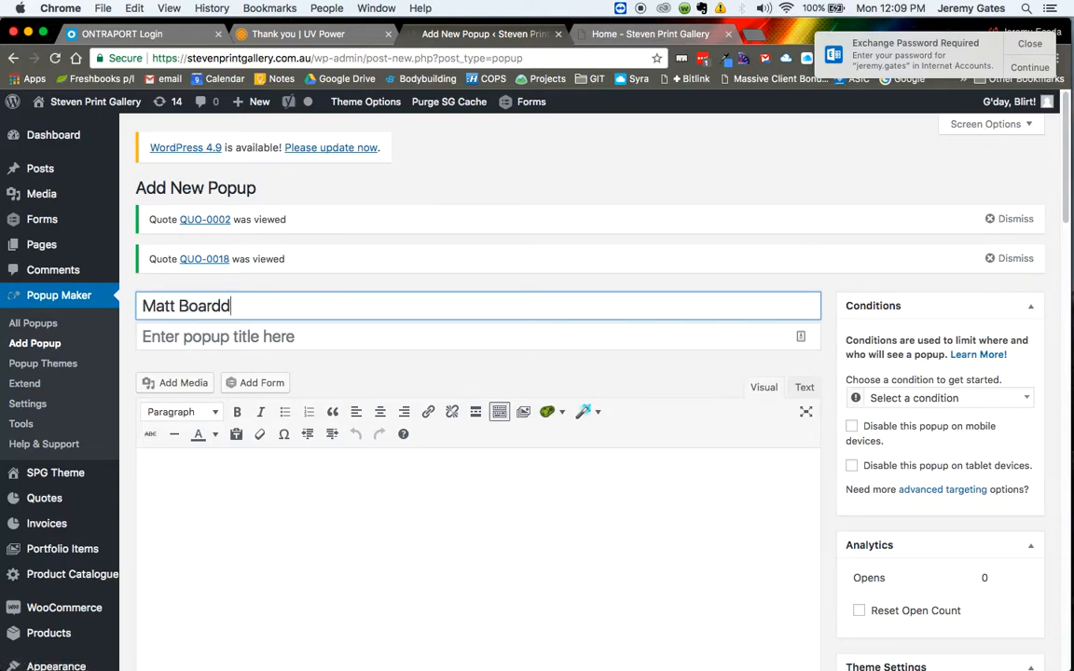
key("BackSpace")
type("s")
Step: Set the new popup's title to "Matts For the Quote Form"
left_click(304, 329)
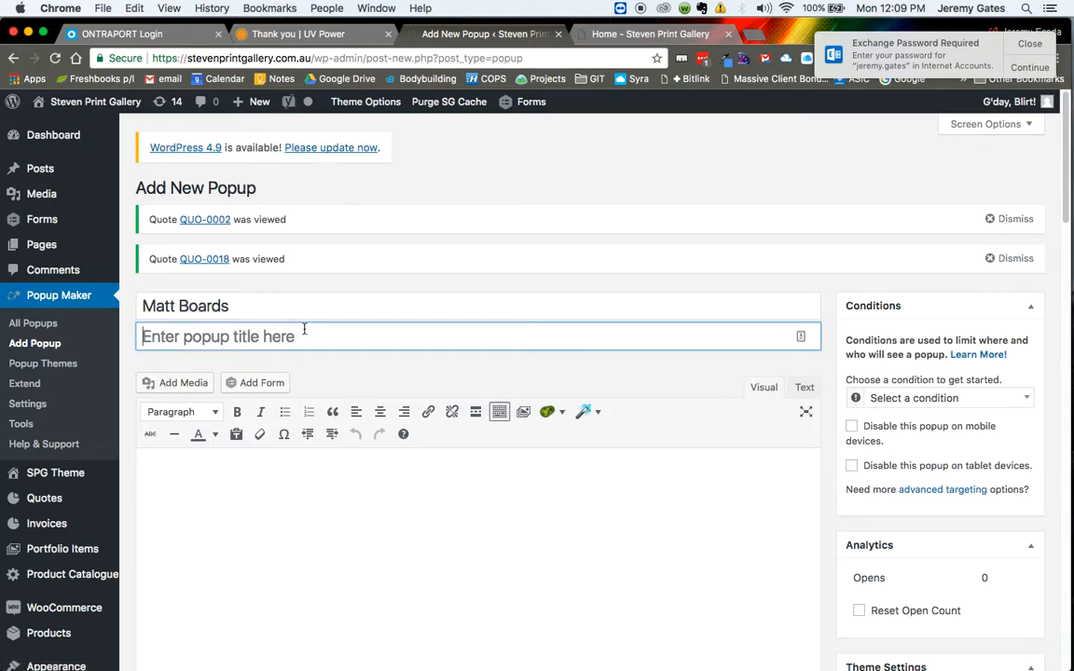
type("Ma")
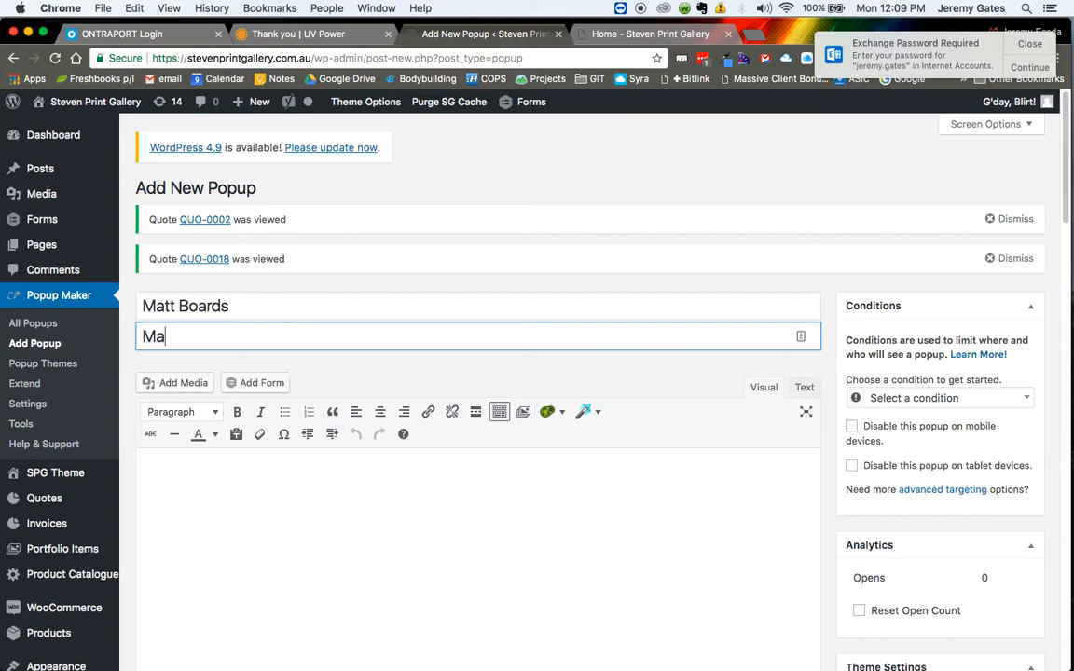
type("tts fo")
key("BackSpace")
key("BackSpace")
type("For the Quote Form")
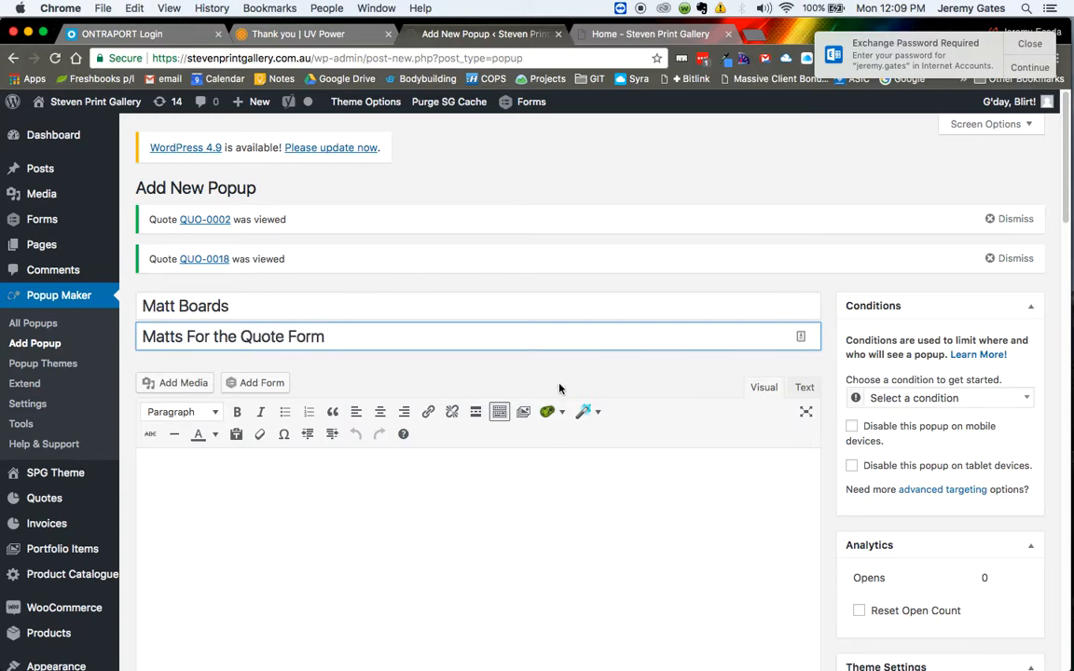
Step: Upload Standard Matt Board.JPG and insert it into the Matt Boards popup's content
scroll(502, 344, "down", 5)
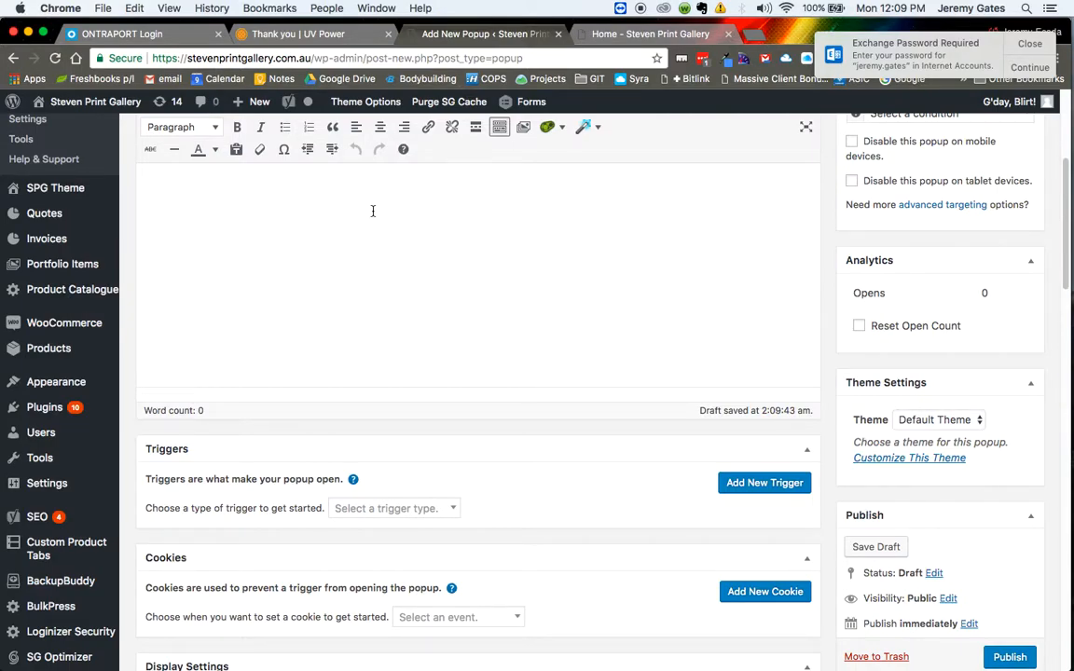
scroll(371, 211, "up", 3)
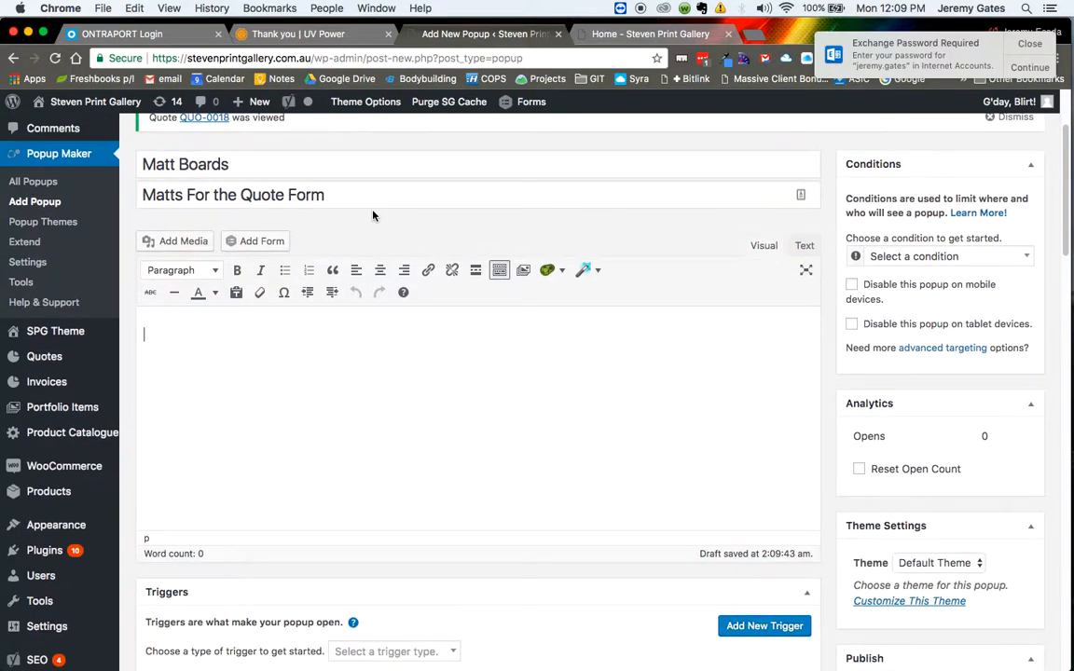
left_click(182, 242)
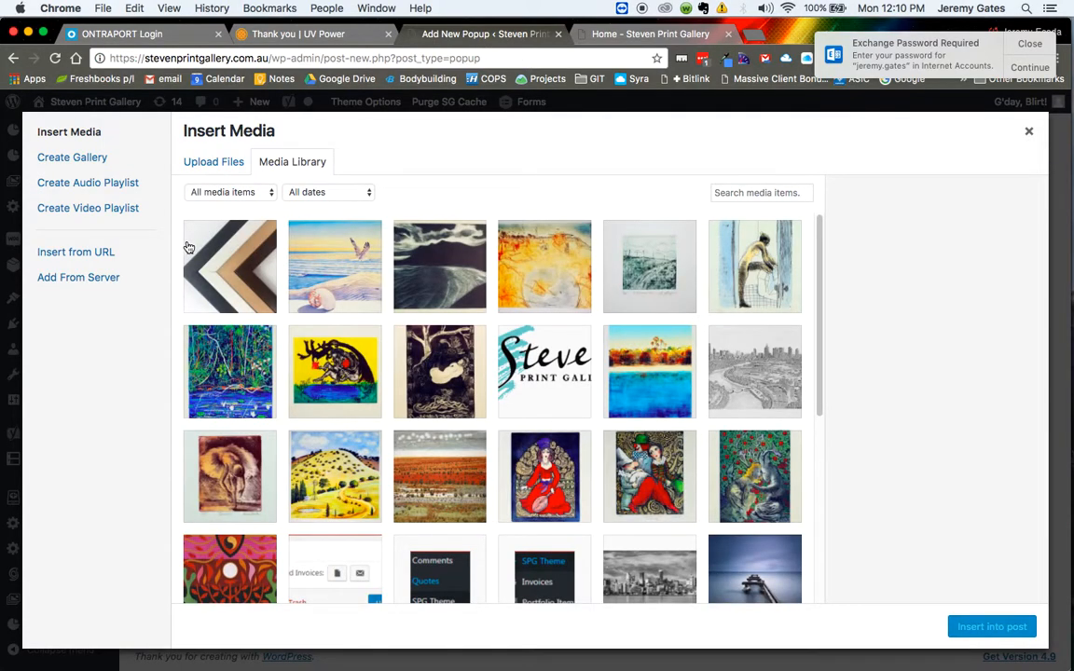
left_click(213, 163)
left_click(596, 382)
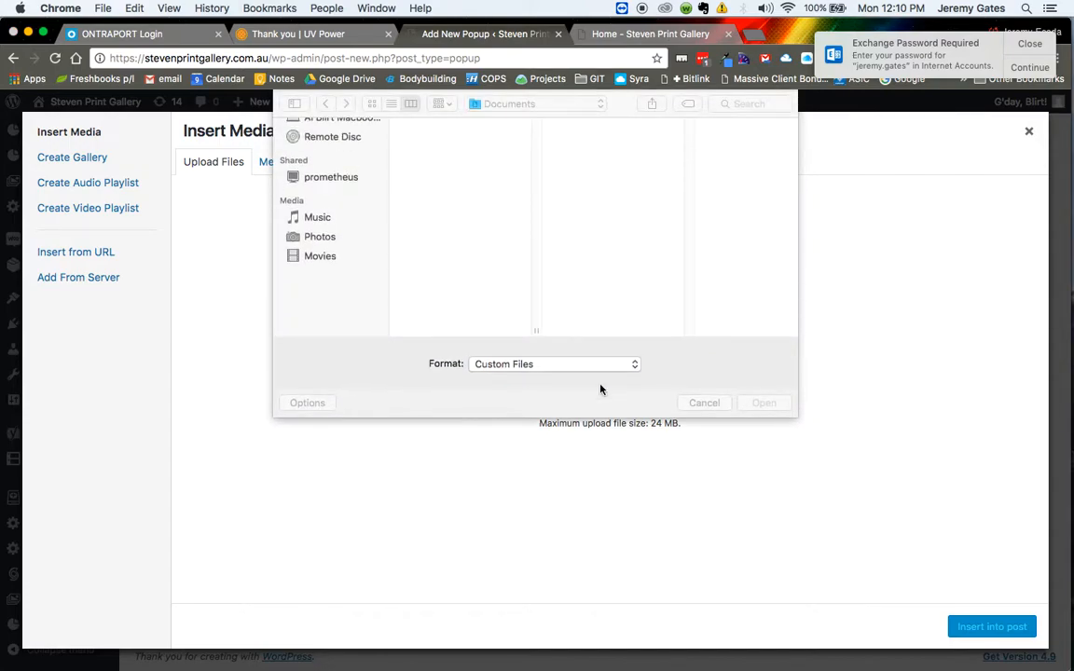
left_click(719, 157)
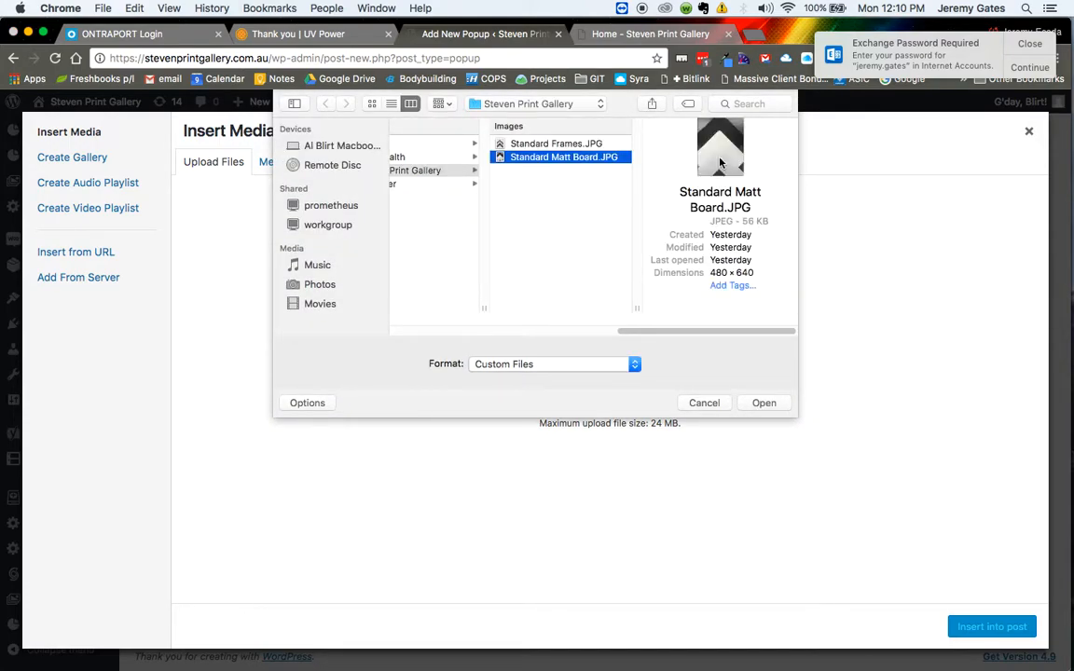
left_click(774, 407)
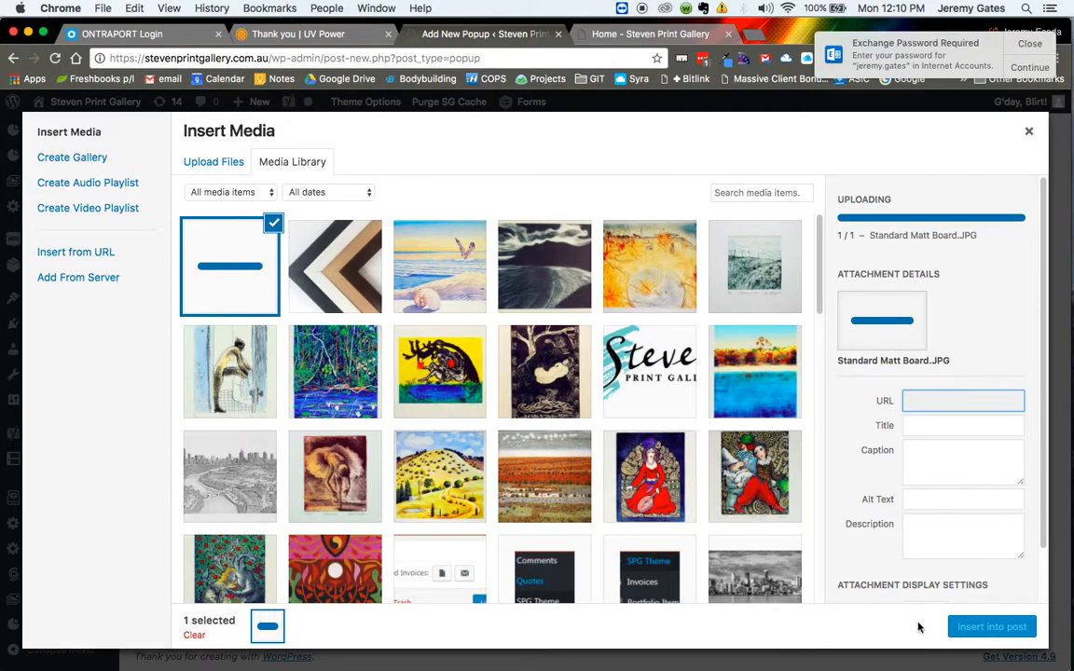
left_click(997, 632)
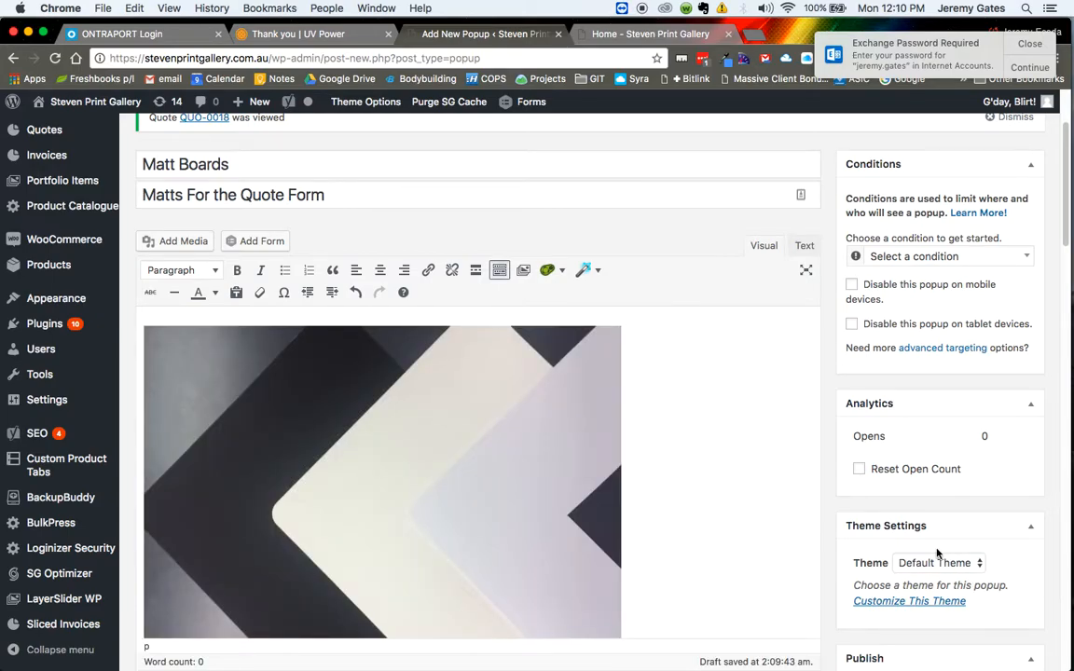
Step: Add a Click Open trigger to the Matt Boards popup, leaving the extra CSS selectors empty
scroll(828, 511, "down", 3)
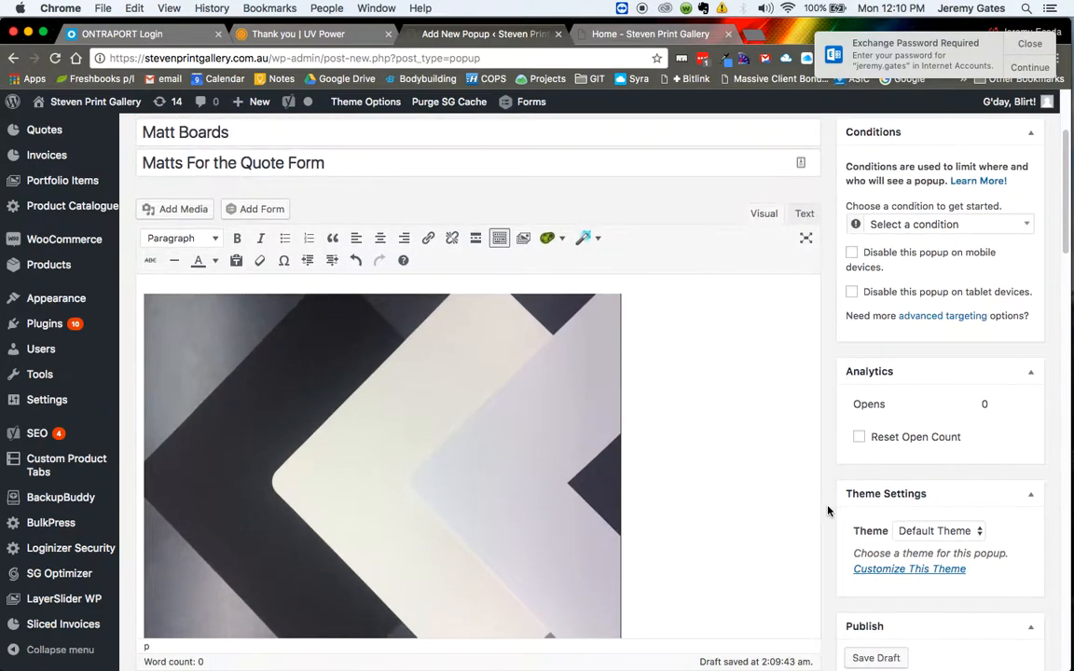
scroll(828, 511, "down", 5)
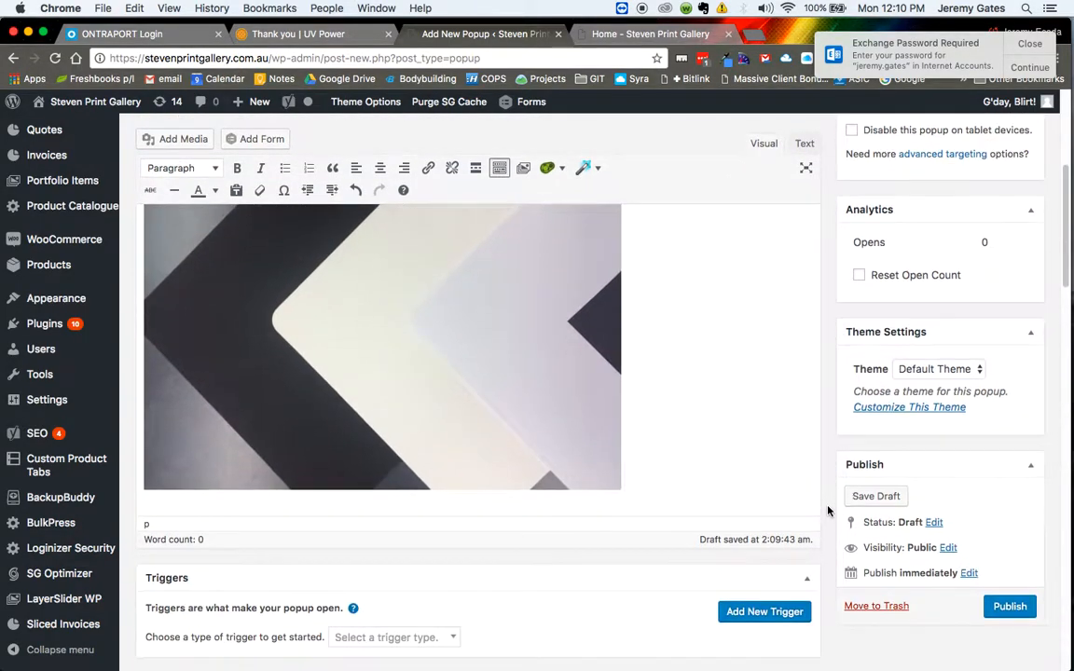
scroll(828, 511, "down", 3)
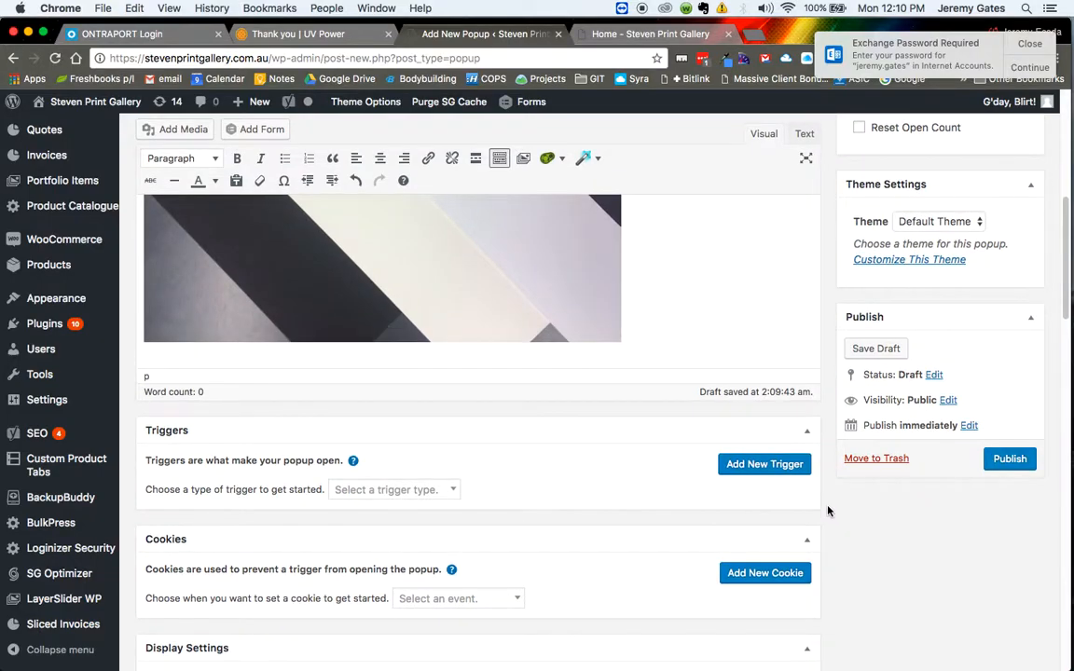
left_click(450, 491)
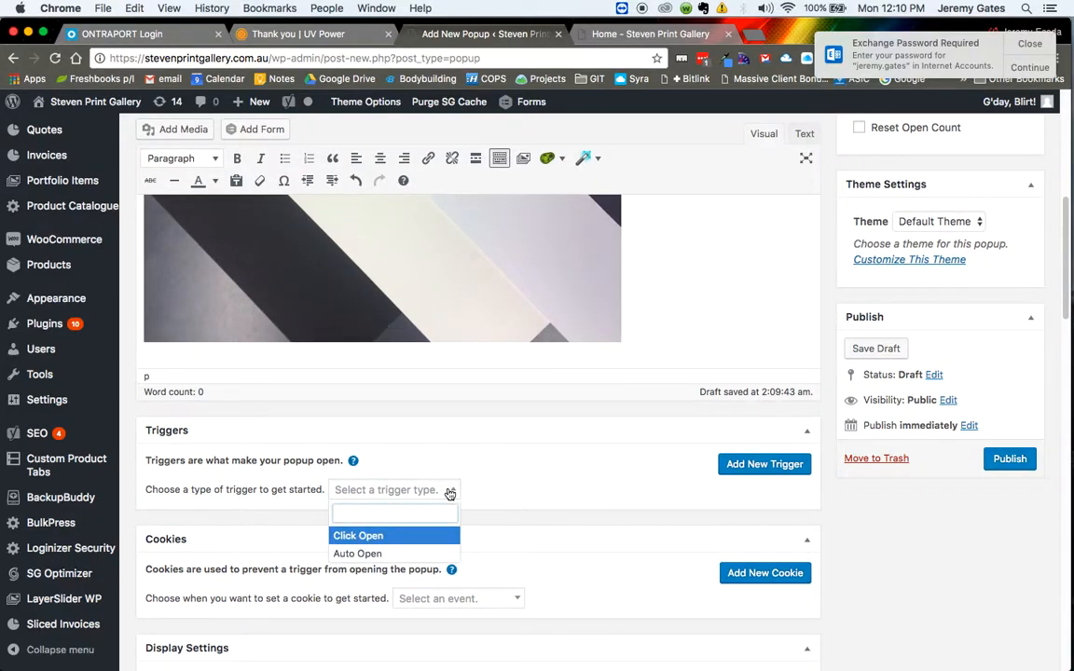
left_click(381, 538)
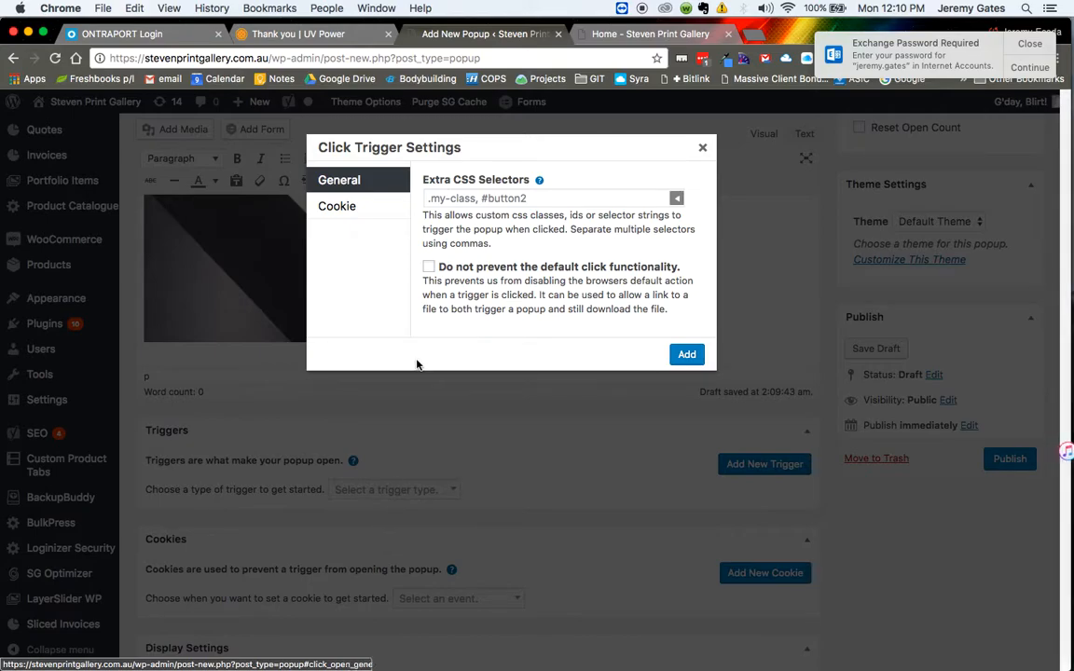
left_click(686, 356)
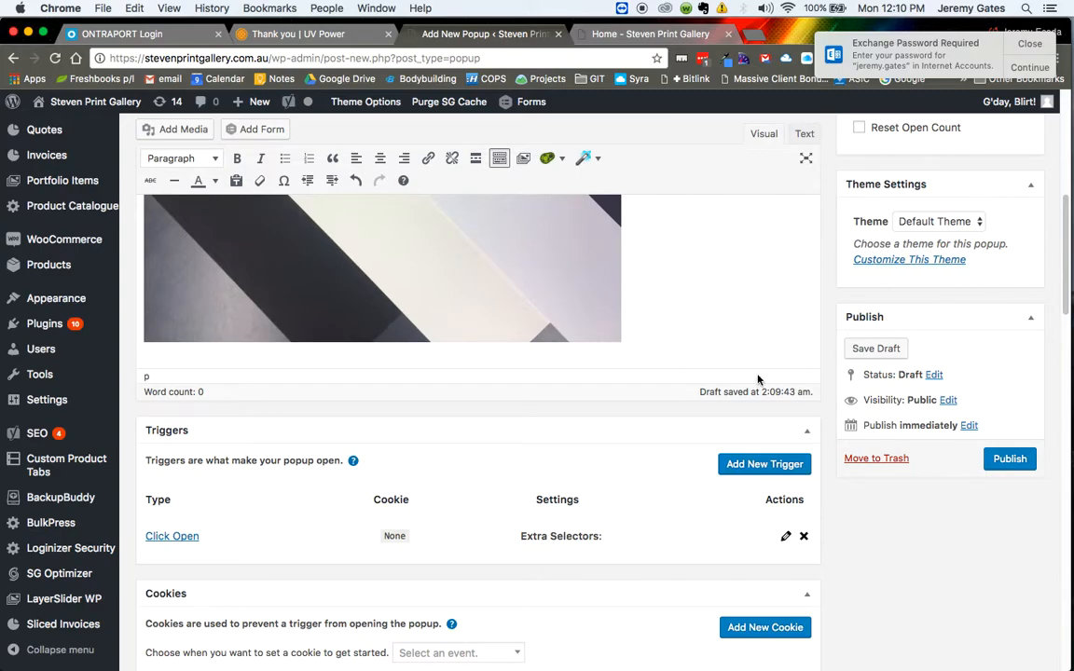
Step: Set the Matt Boards popup's display size to Large - 80%
scroll(824, 480, "down", 3)
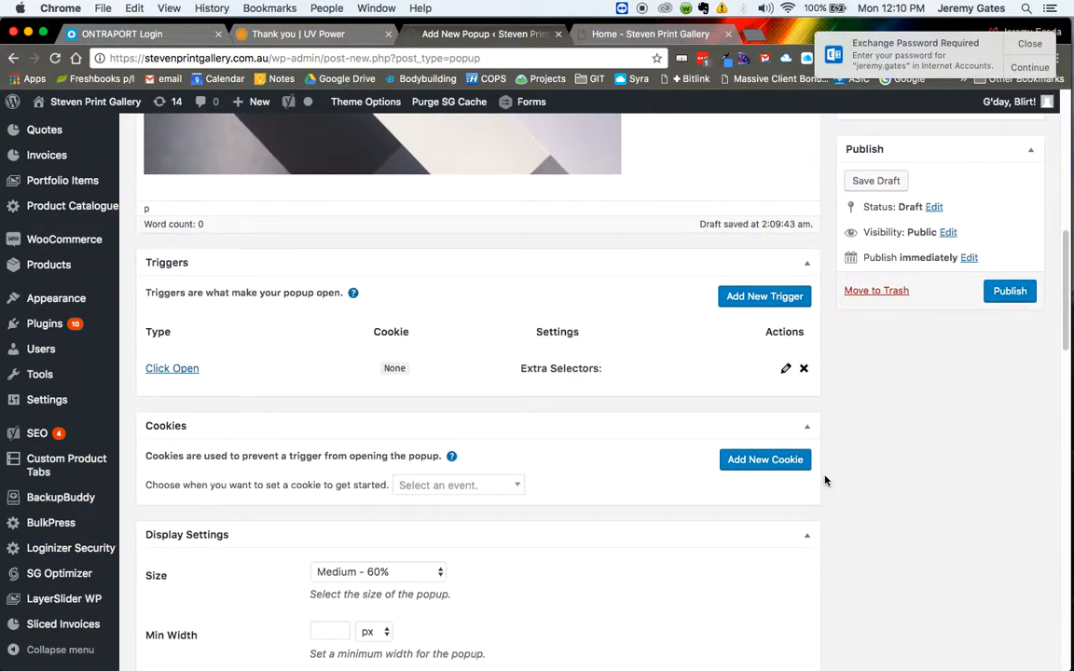
scroll(824, 480, "down", 3)
scroll(824, 480, "down", 4)
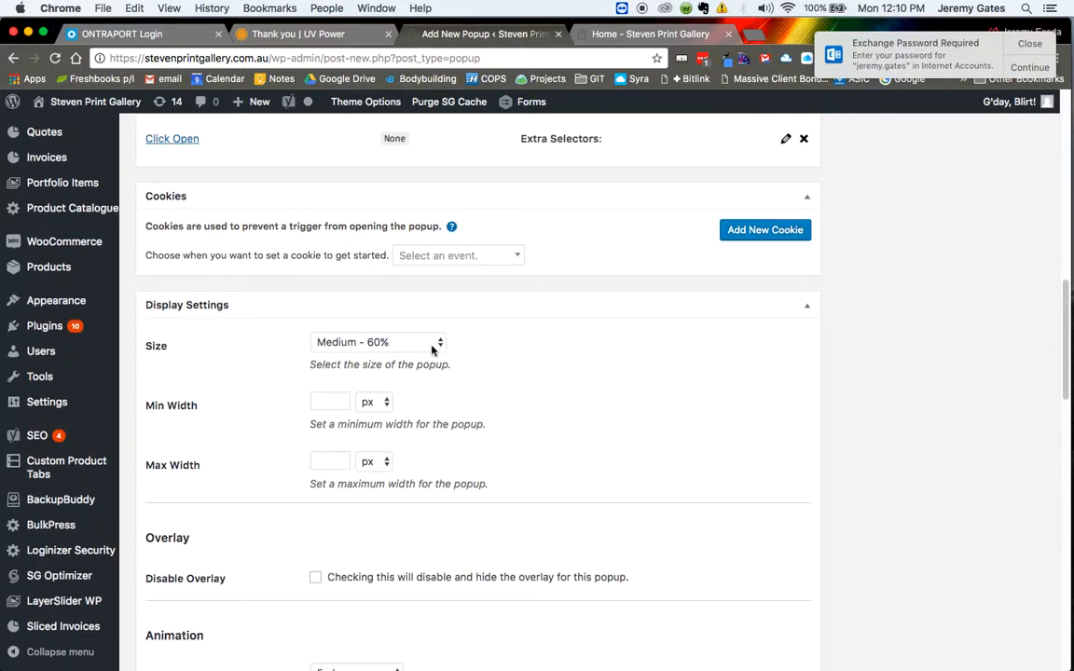
left_click(431, 346)
left_click(406, 372)
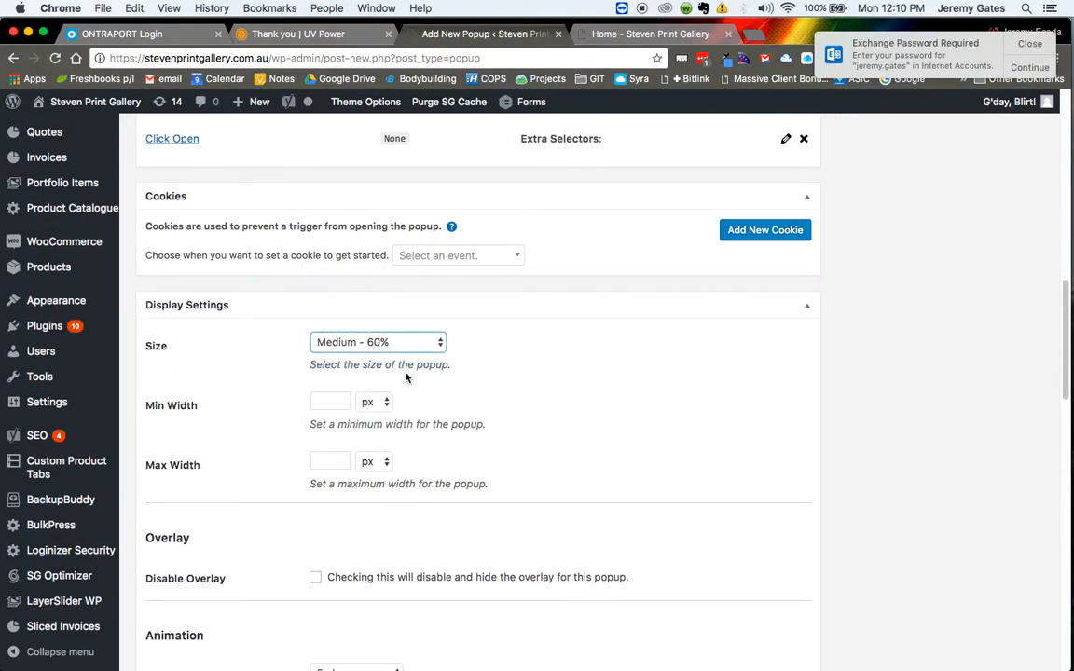
scroll(494, 410, "down", 3)
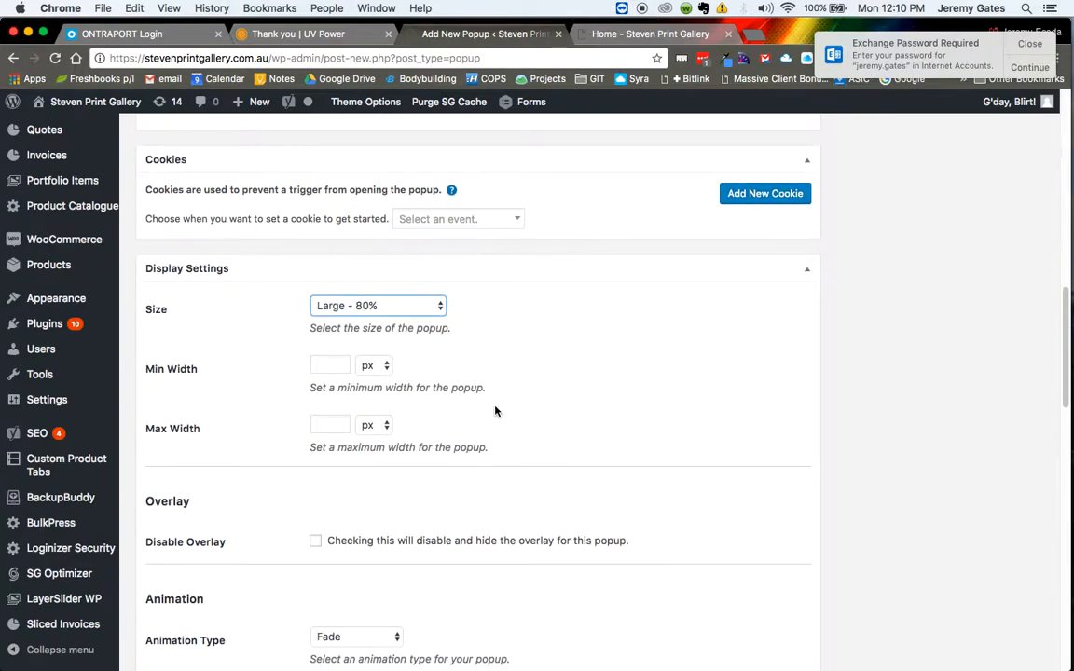
Step: In the Matt Boards popup's close settings, enable closing by overlay click, ESC key and F4 key
scroll(494, 410, "down", 4)
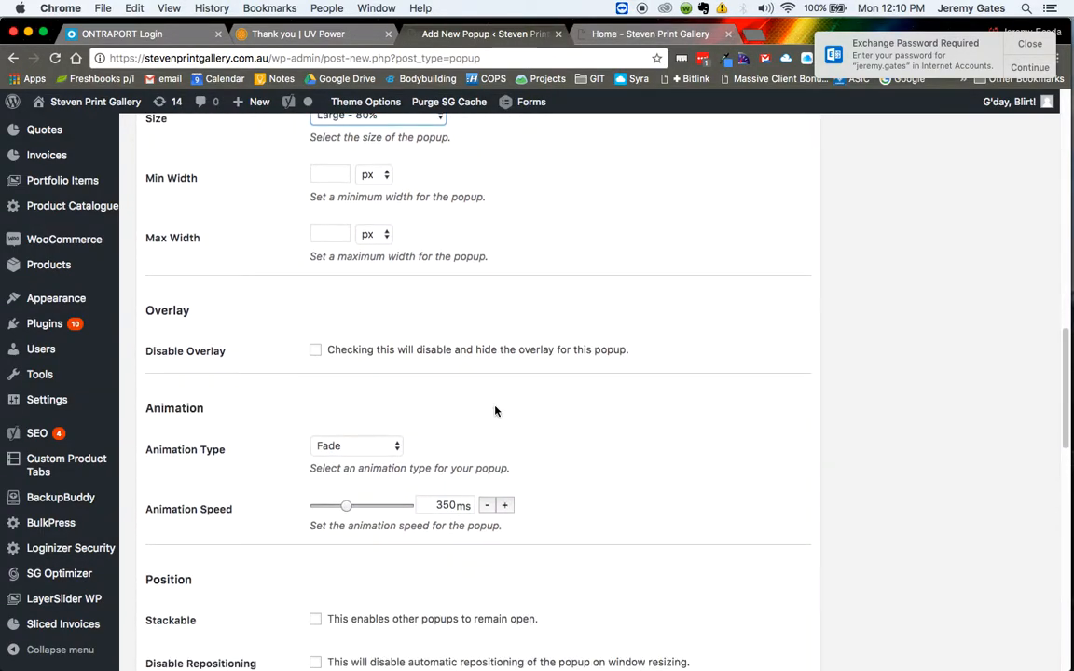
scroll(494, 410, "down", 3)
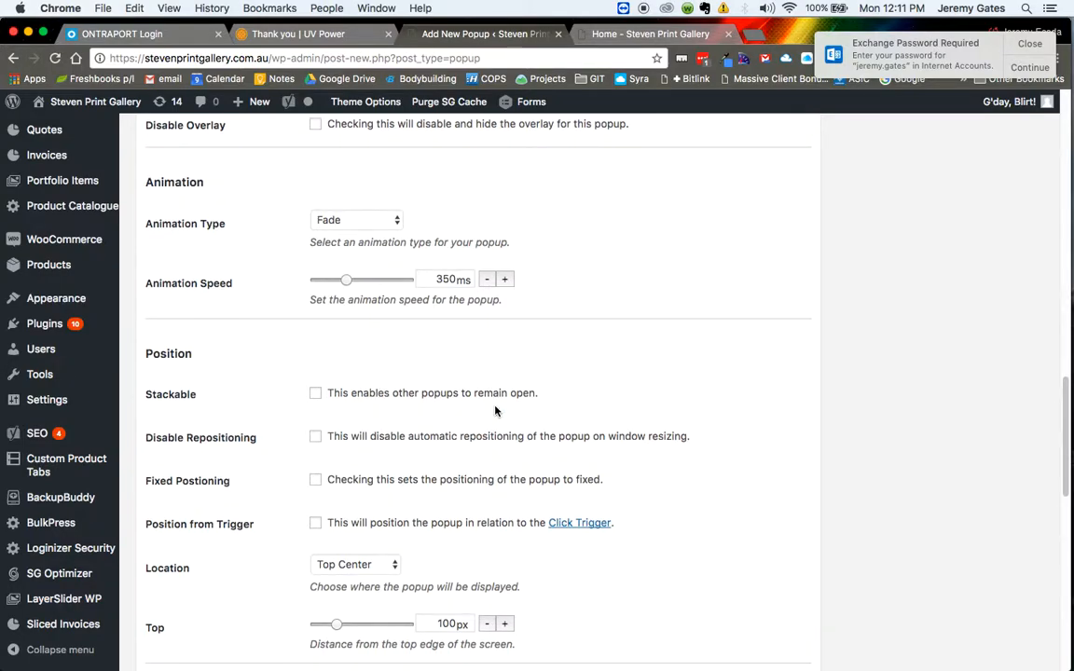
scroll(494, 411, "down", 3)
scroll(497, 412, "down", 1)
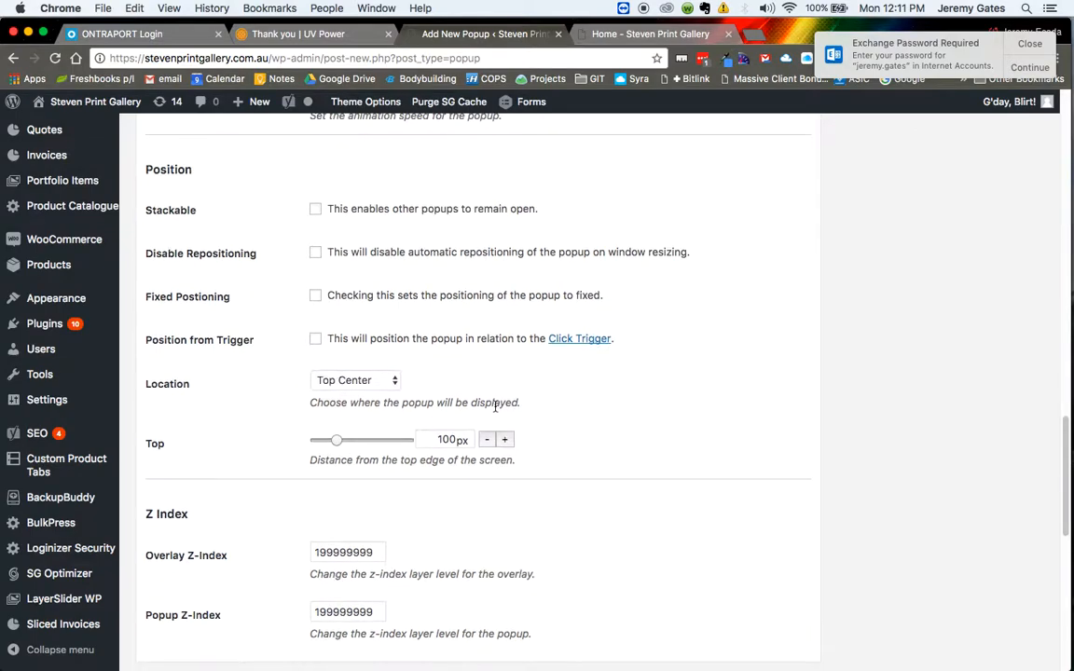
scroll(495, 406, "down", 3)
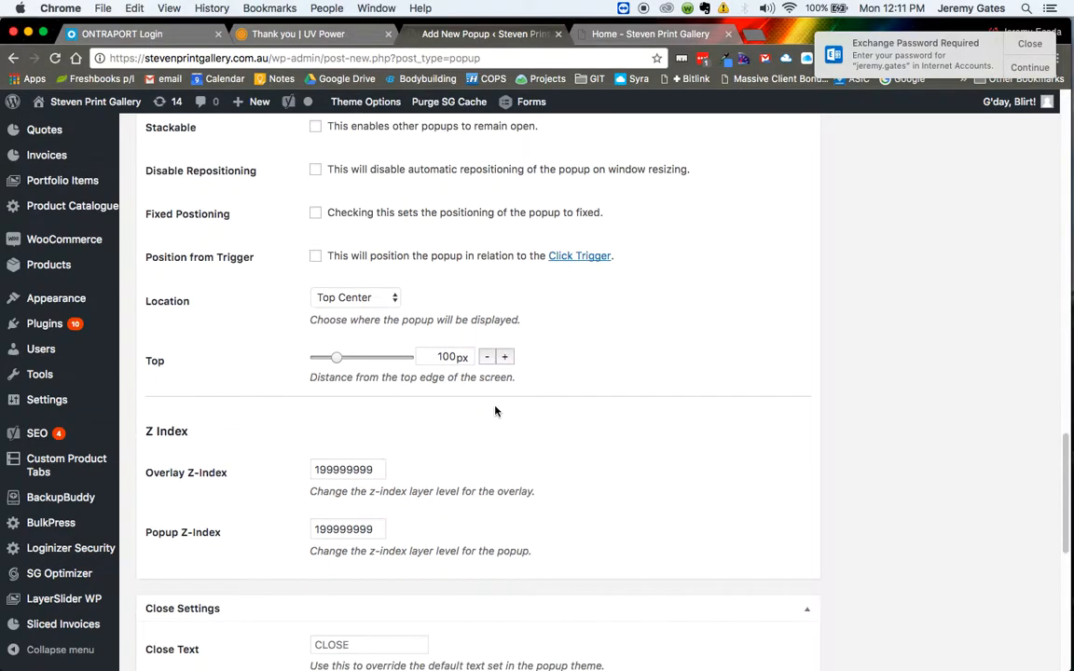
scroll(495, 411, "down", 2)
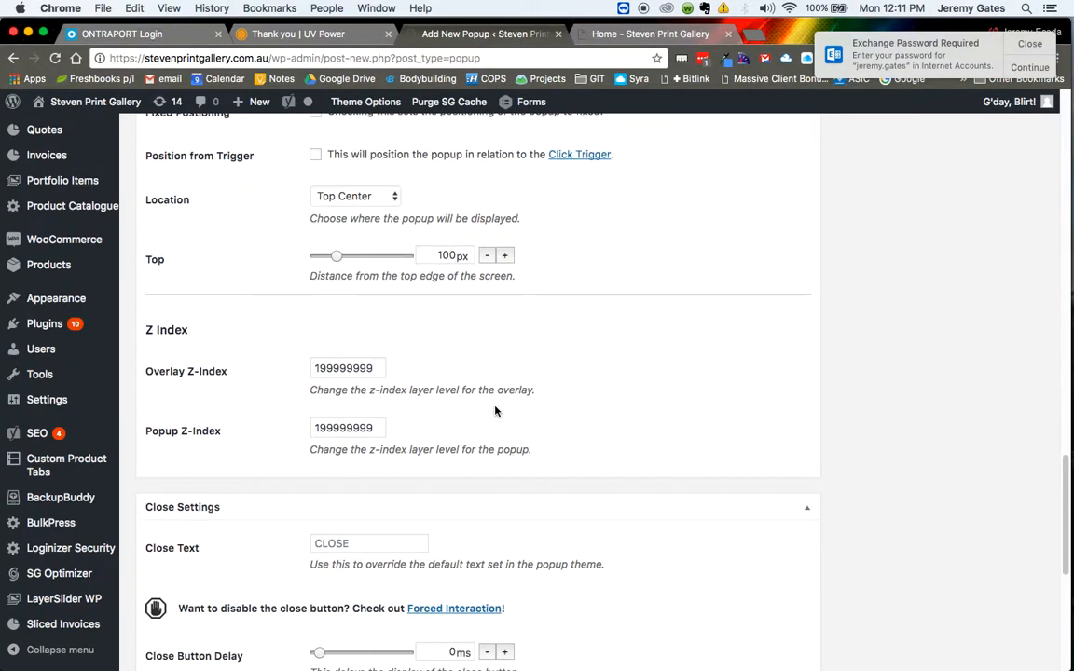
scroll(495, 412, "up", 1)
scroll(495, 409, "down", 2)
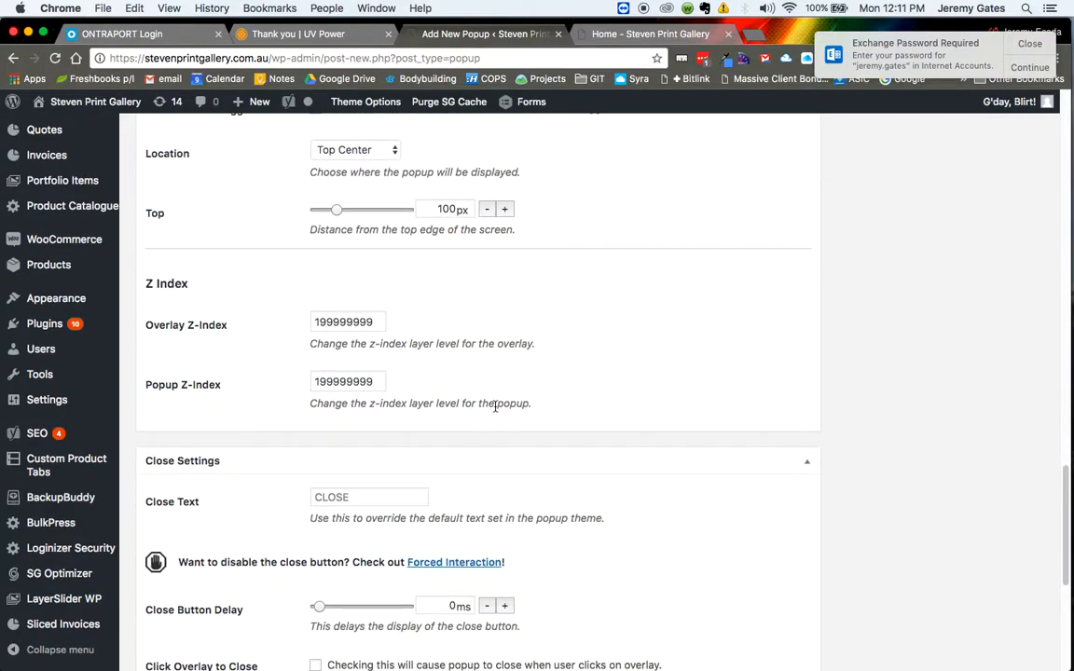
scroll(495, 404, "down", 3)
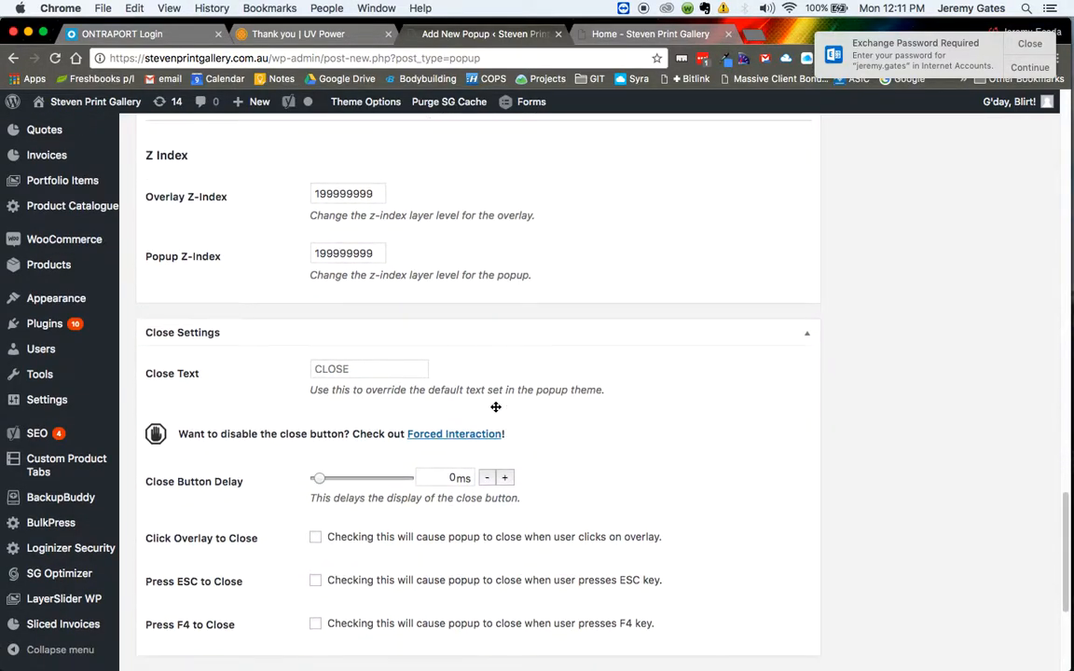
scroll(495, 407, "down", 2)
left_click(317, 449)
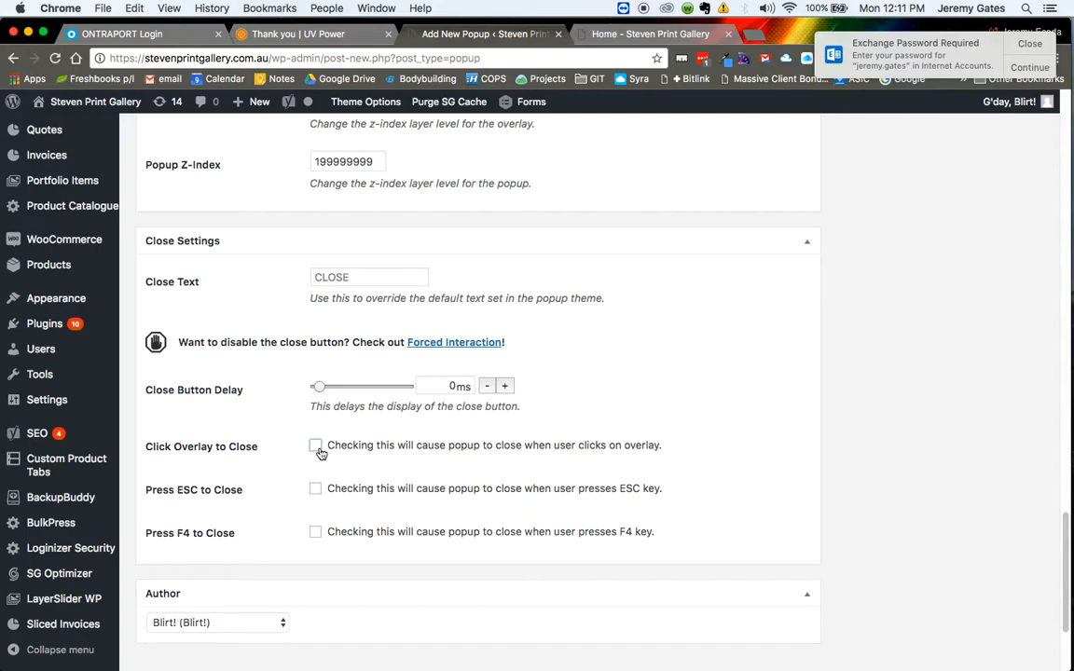
left_click(316, 534)
Step: Set the Matt Boards popup's theme to Light Box
scroll(921, 415, "up", 6)
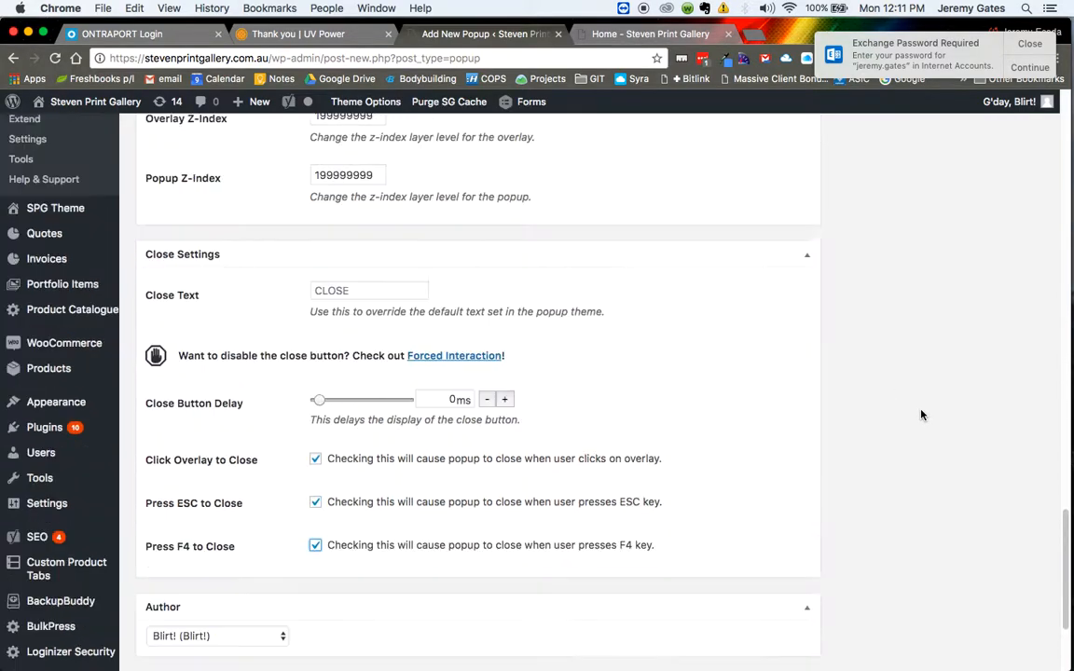
scroll(921, 415, "up", 20)
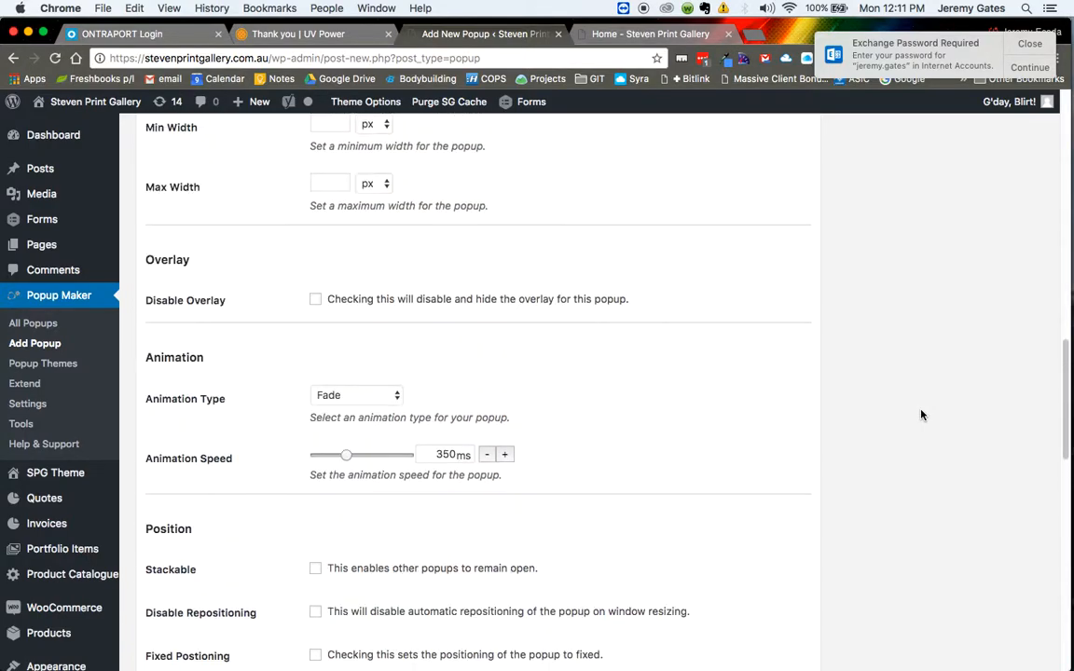
scroll(921, 415, "up", 6)
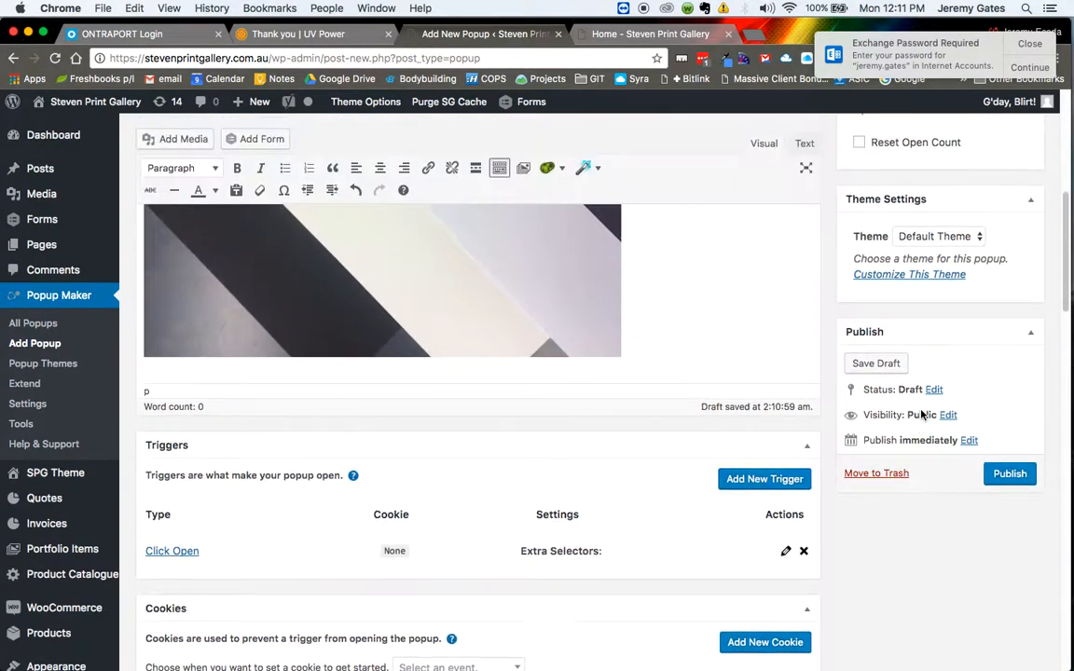
scroll(921, 415, "up", 1)
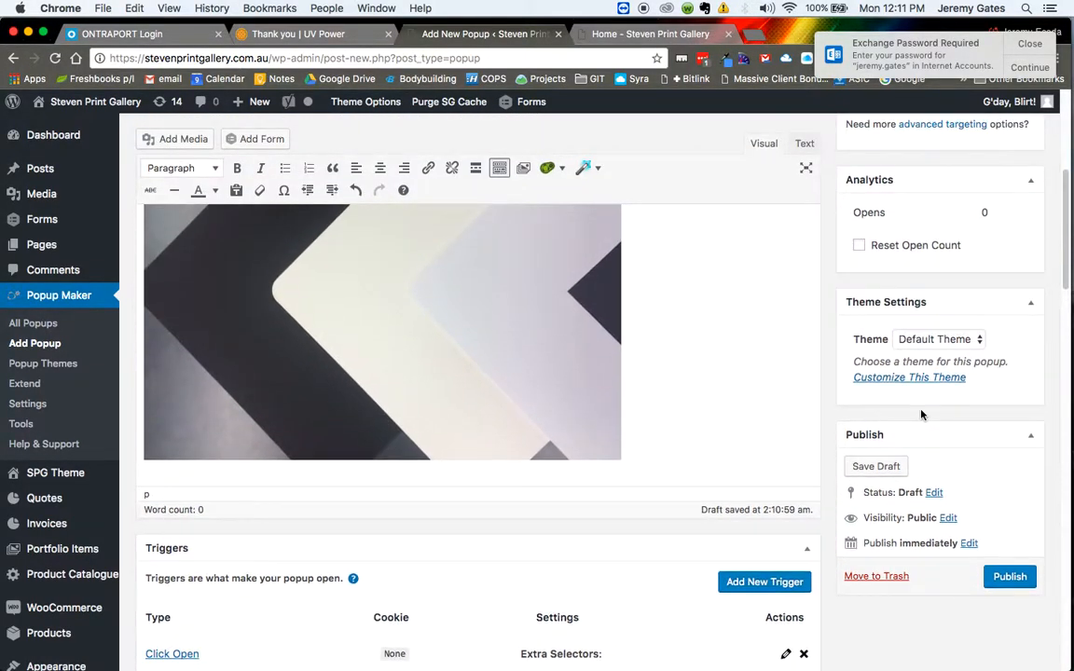
left_click(979, 343)
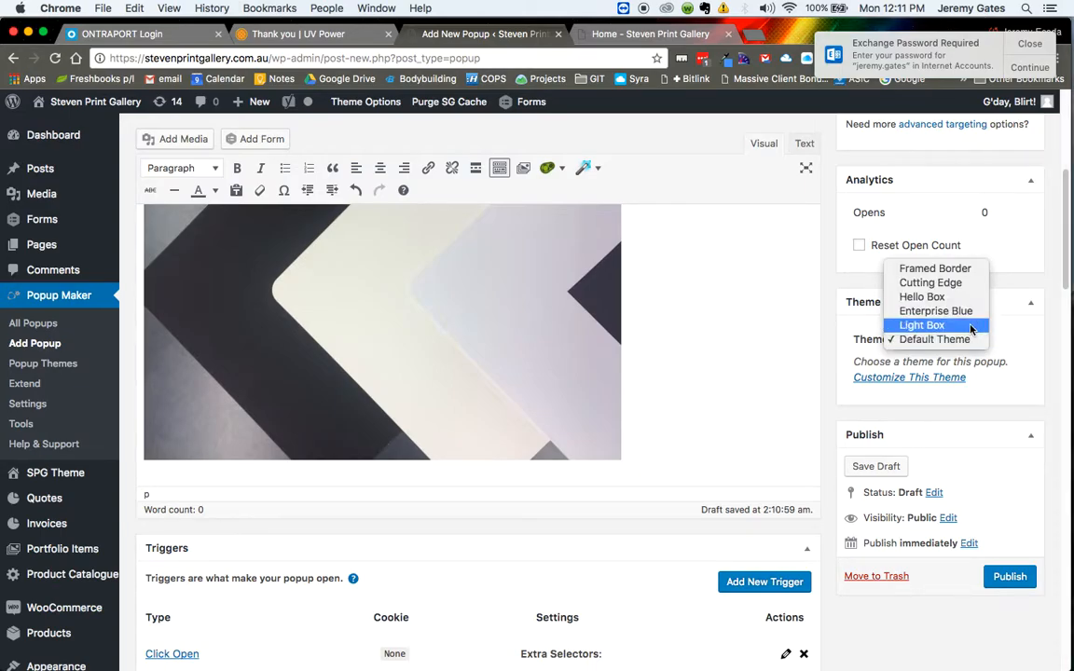
left_click(970, 326)
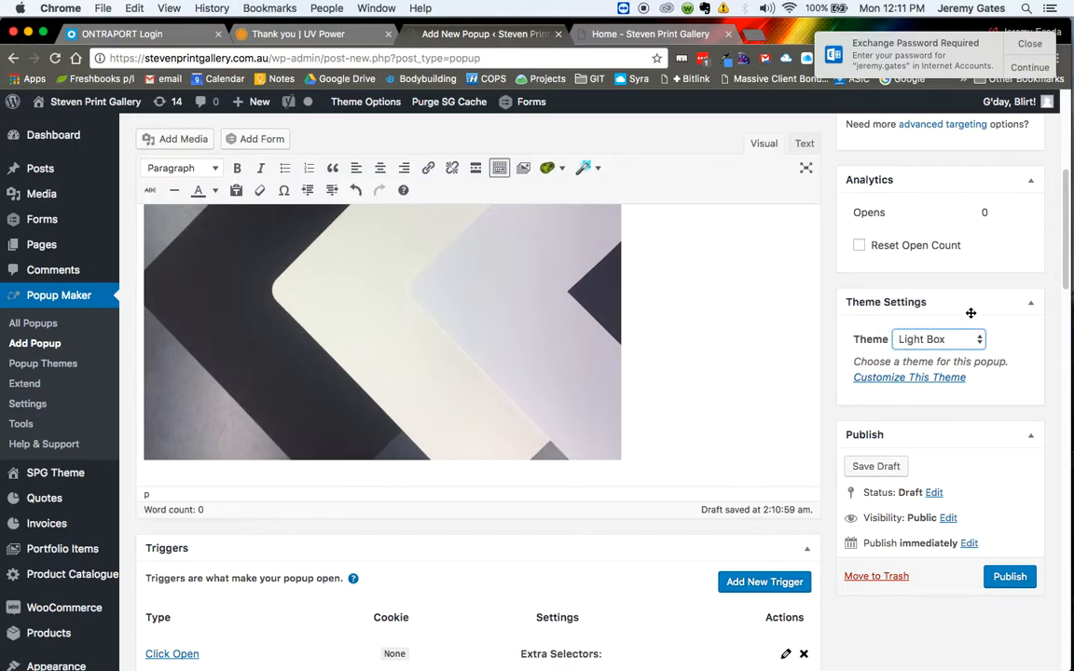
Step: Review the Matt Boards popup's settings and publish it
scroll(970, 321, "up", 5)
scroll(971, 317, "up", 1)
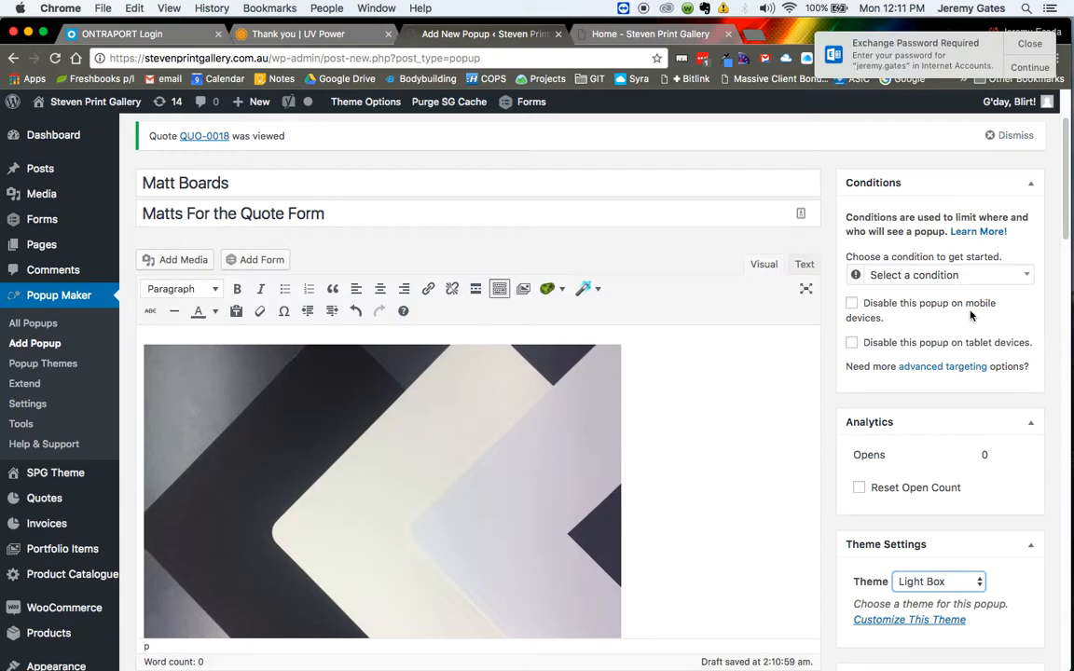
scroll(971, 316, "up", 3)
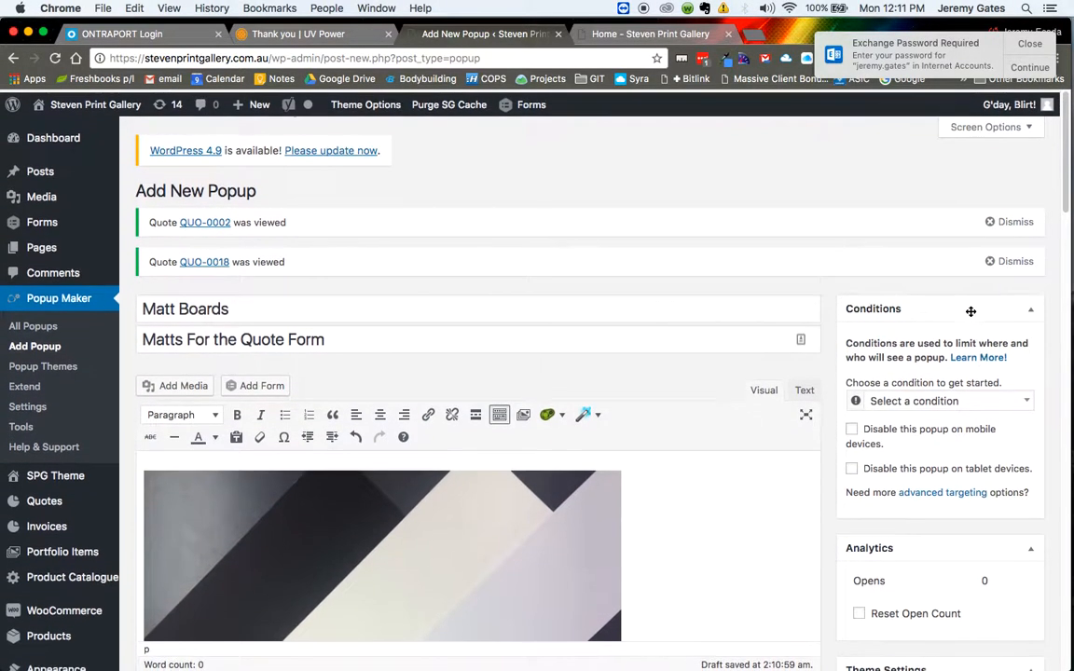
scroll(970, 312, "down", 9)
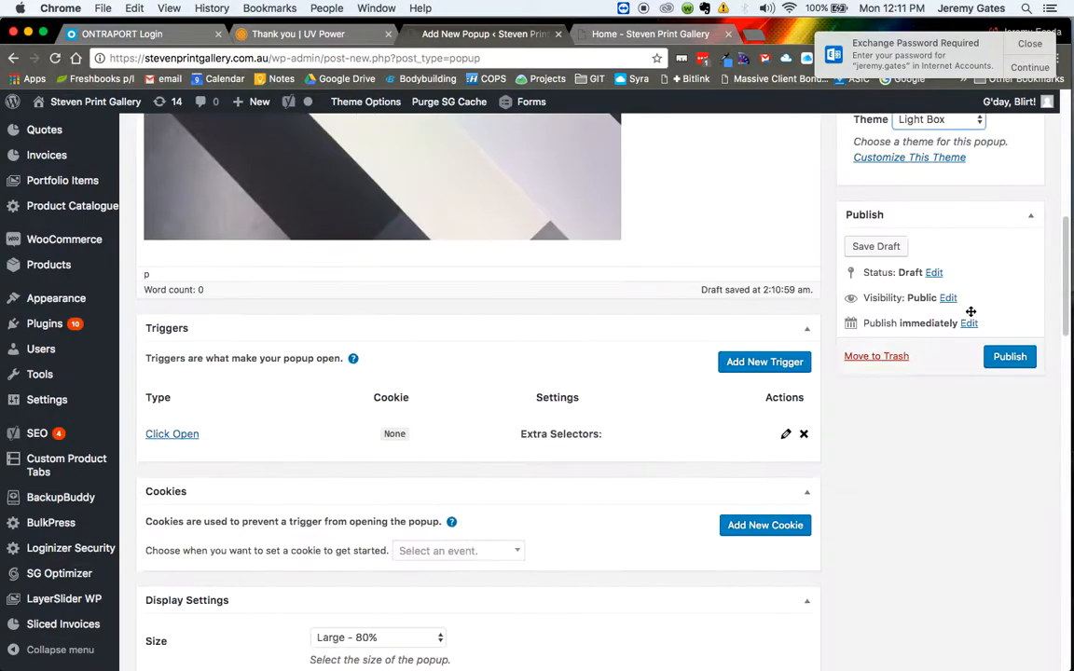
scroll(971, 311, "down", 12)
scroll(971, 311, "up", 4)
scroll(970, 316, "up", 7)
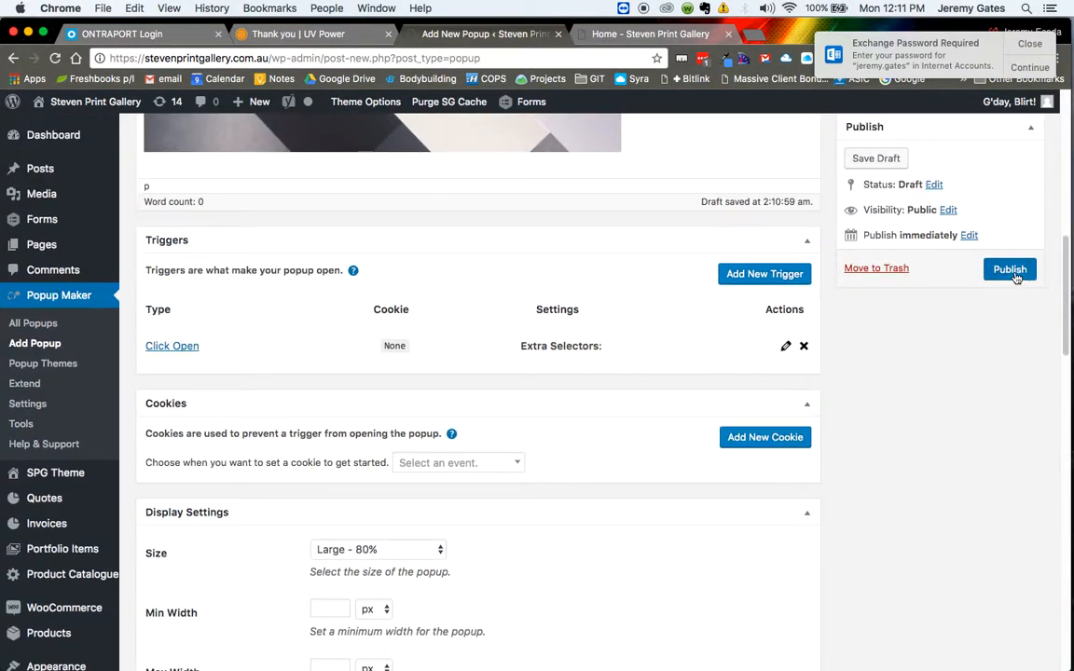
left_click(1014, 272)
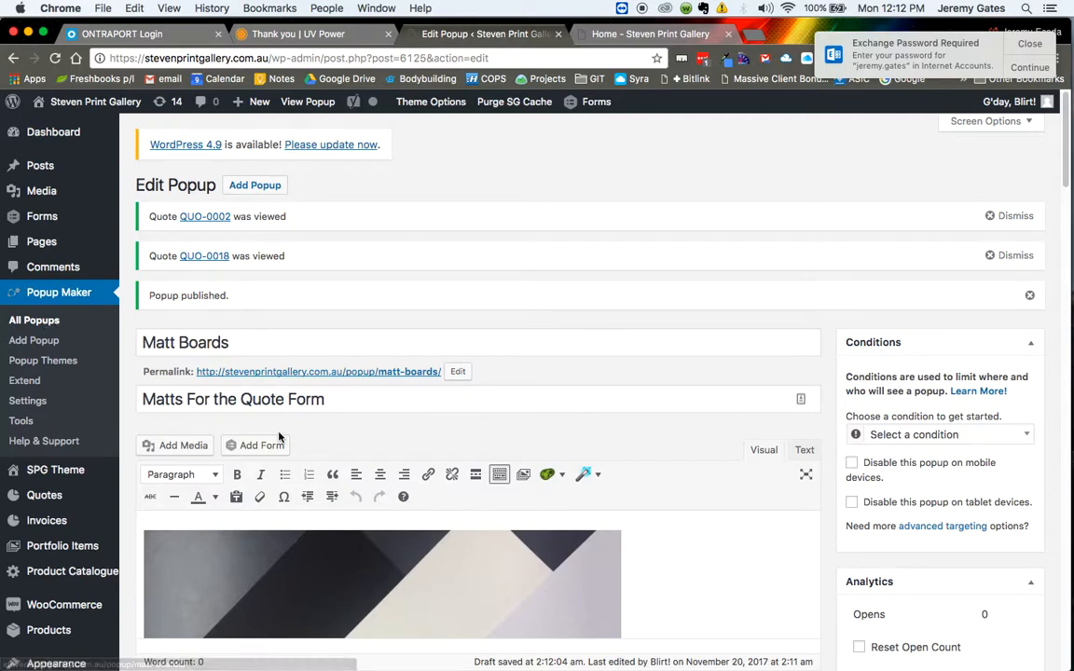
Step: Go to the list of all popups and select the Matt Boards popup's CSS class popmake-6125
scroll(280, 437, "down", 7)
scroll(279, 437, "down", 6)
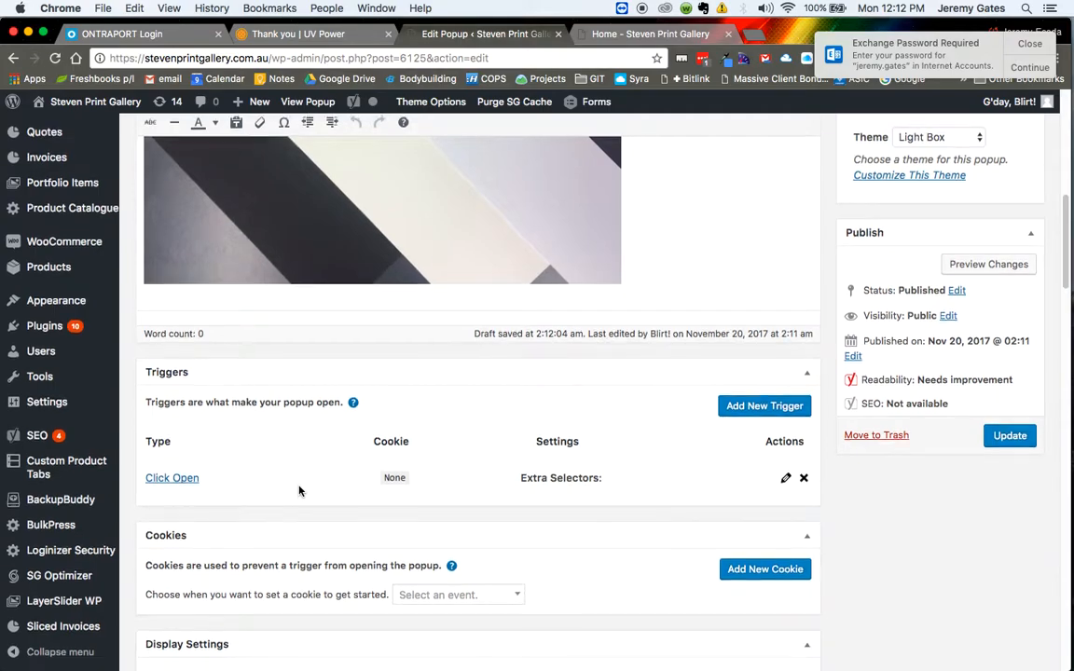
scroll(299, 490, "up", 7)
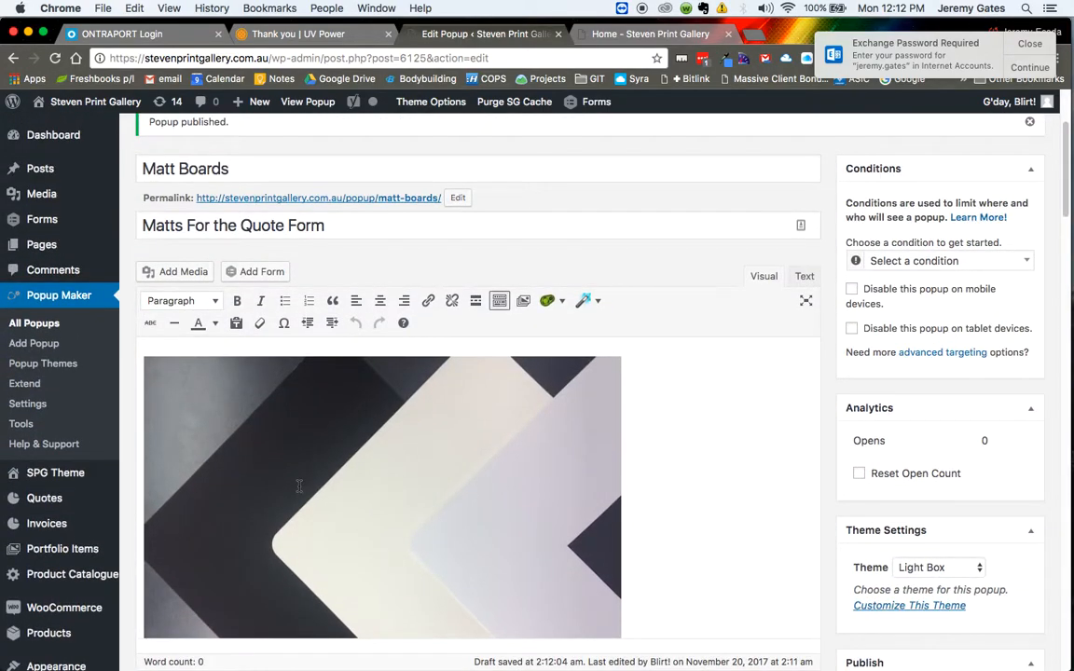
left_click(45, 322)
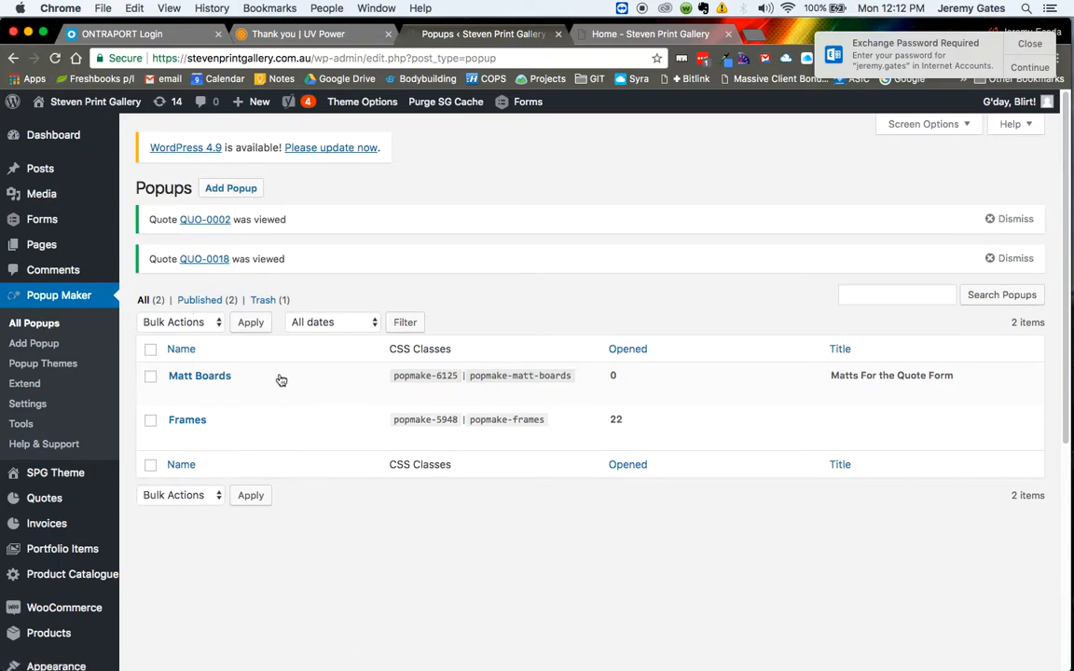
left_click_drag(392, 376, 450, 385)
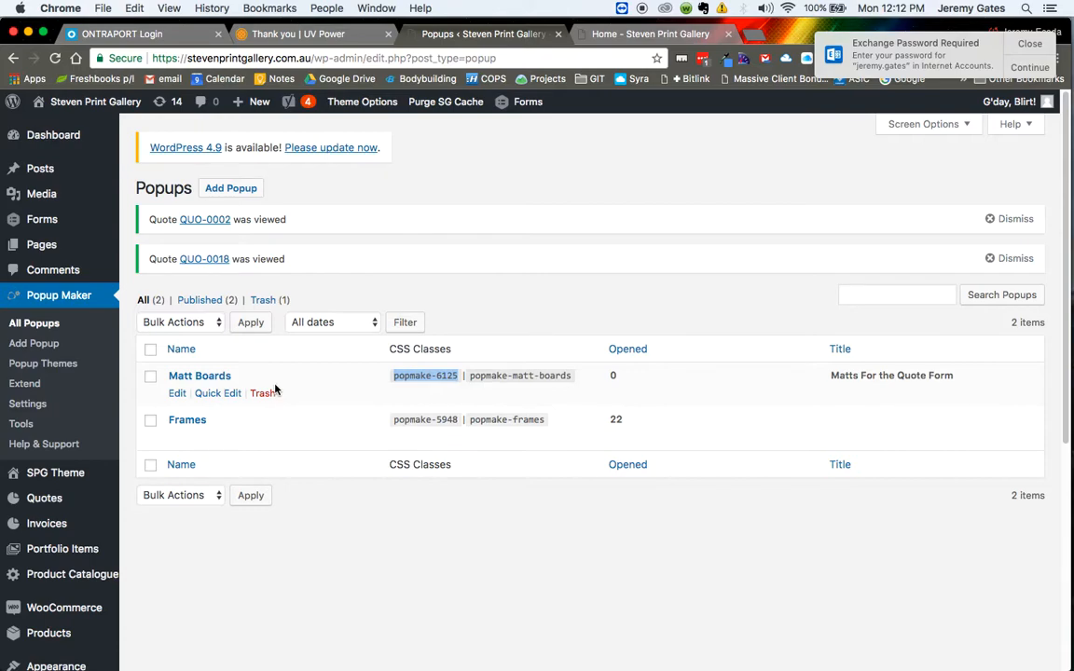
Step: Open the Framing Quote Enquiry form for editing
mouse_move(42, 220)
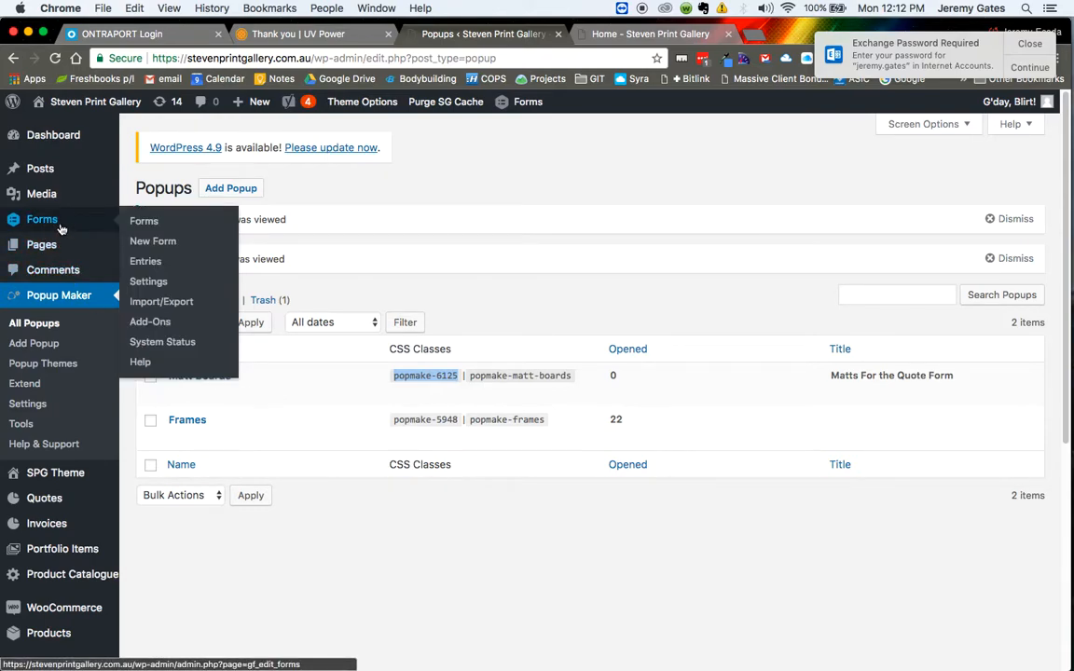
left_click(150, 224)
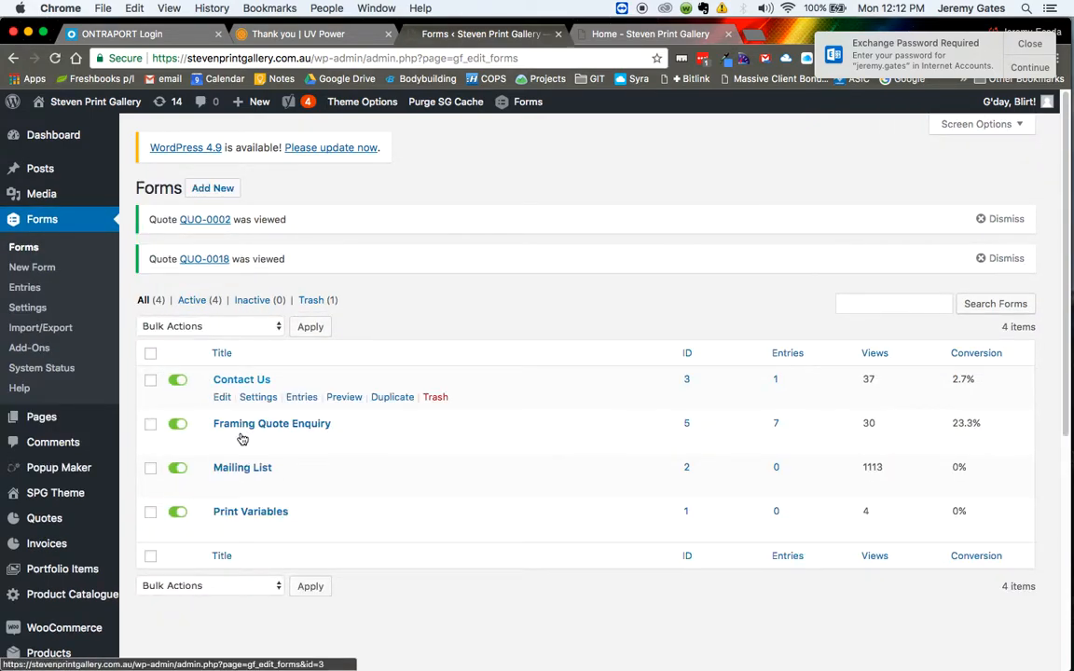
left_click(223, 443)
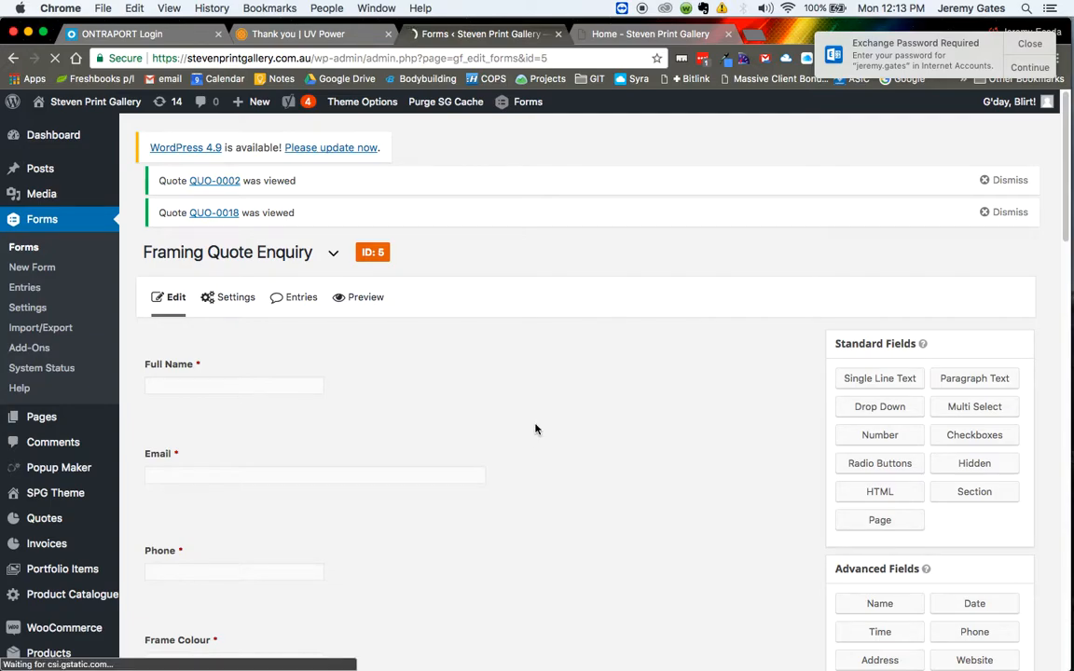
Step: Copy the popup button code from the content of the Framing Examples HTML field, leaving it unchanged, and collapse the field
scroll(536, 429, "down", 3)
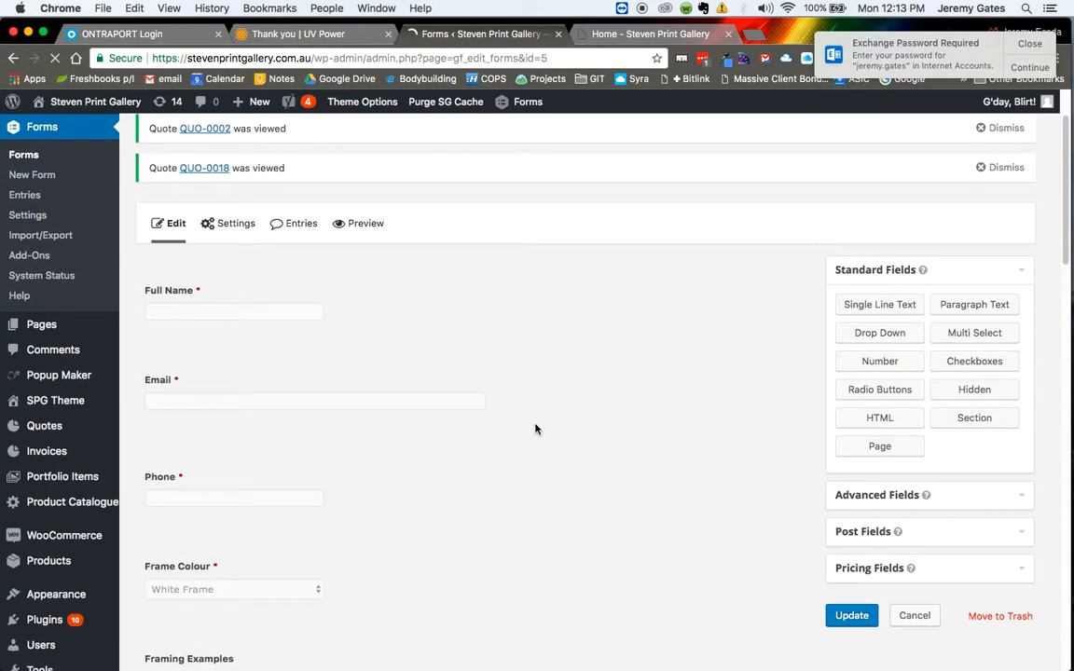
scroll(536, 428, "down", 3)
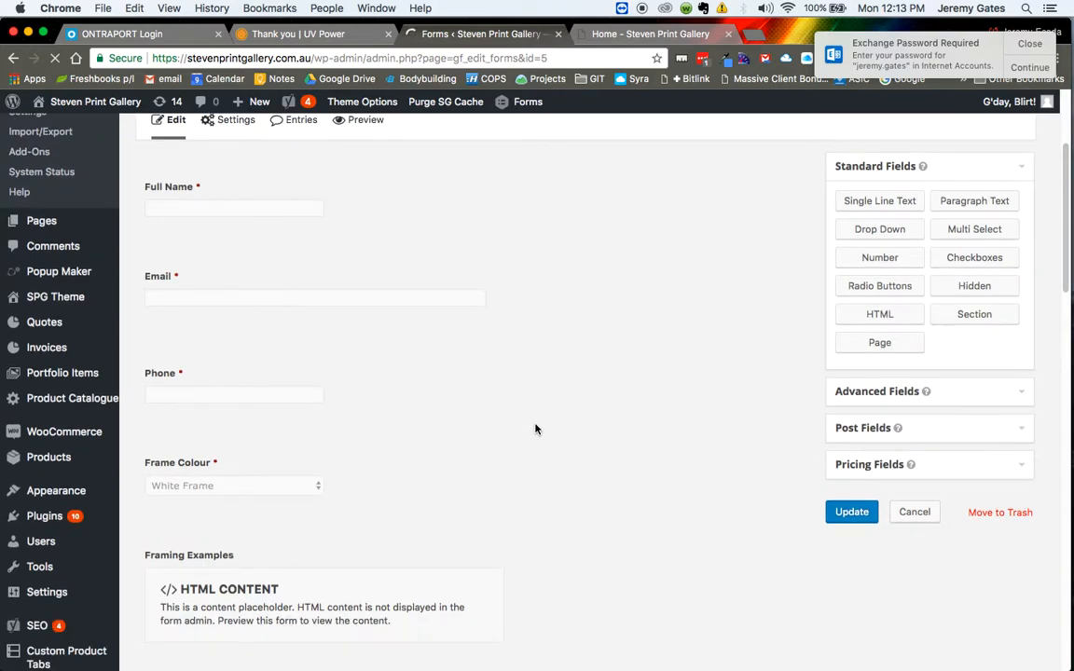
scroll(536, 429, "down", 4)
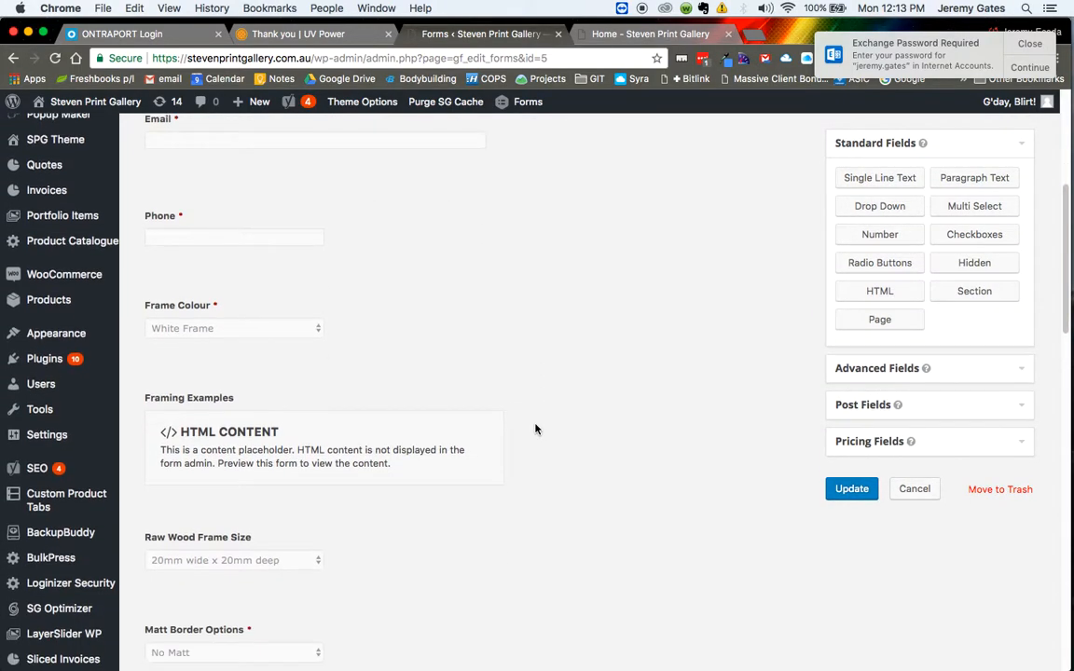
mouse_move(434, 383)
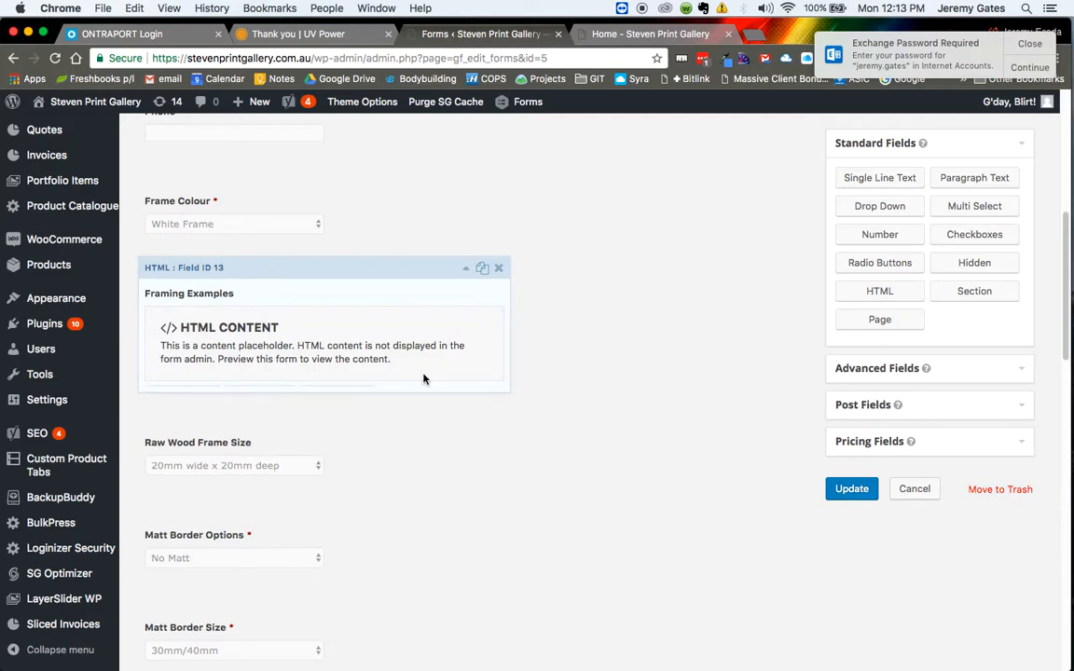
left_click(424, 378)
left_click(260, 529)
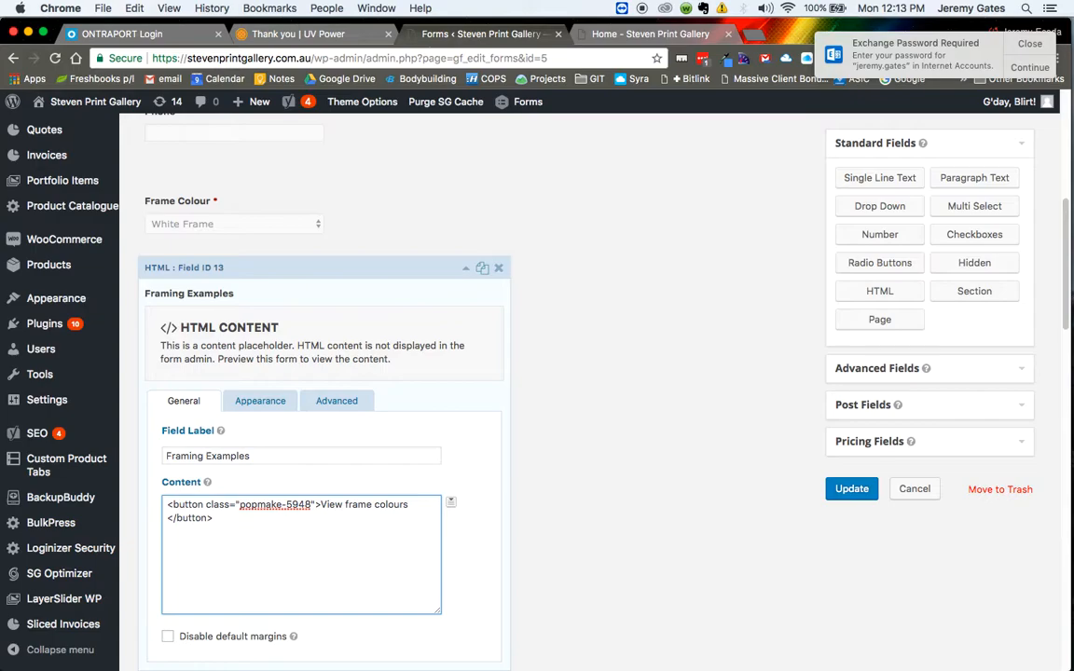
type("https://www.saltwatertribe.com.au/product/set-of-3-stainless-steel-cookie-cutters-seahorse-shark-shell/")
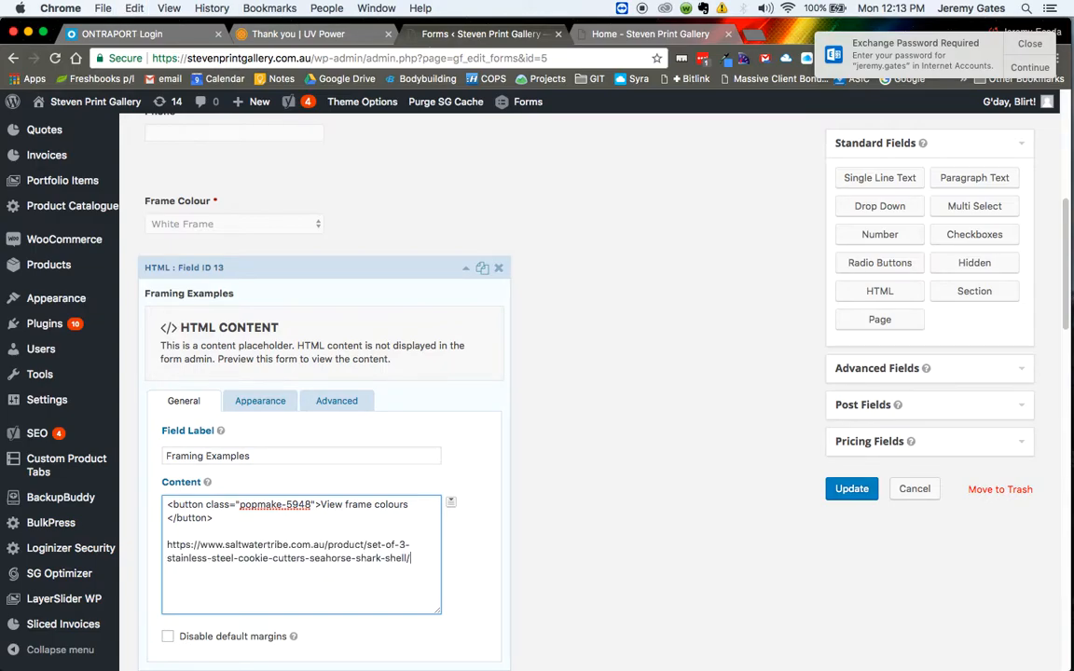
key("super+z")
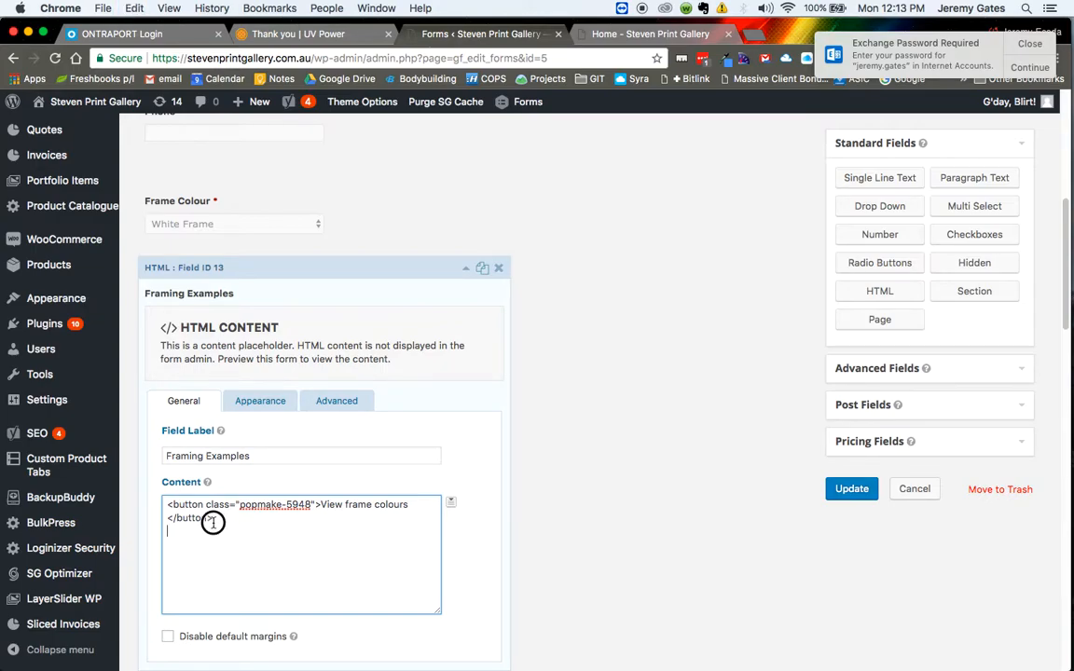
left_click_drag(214, 520, 164, 501)
key("cmd+c")
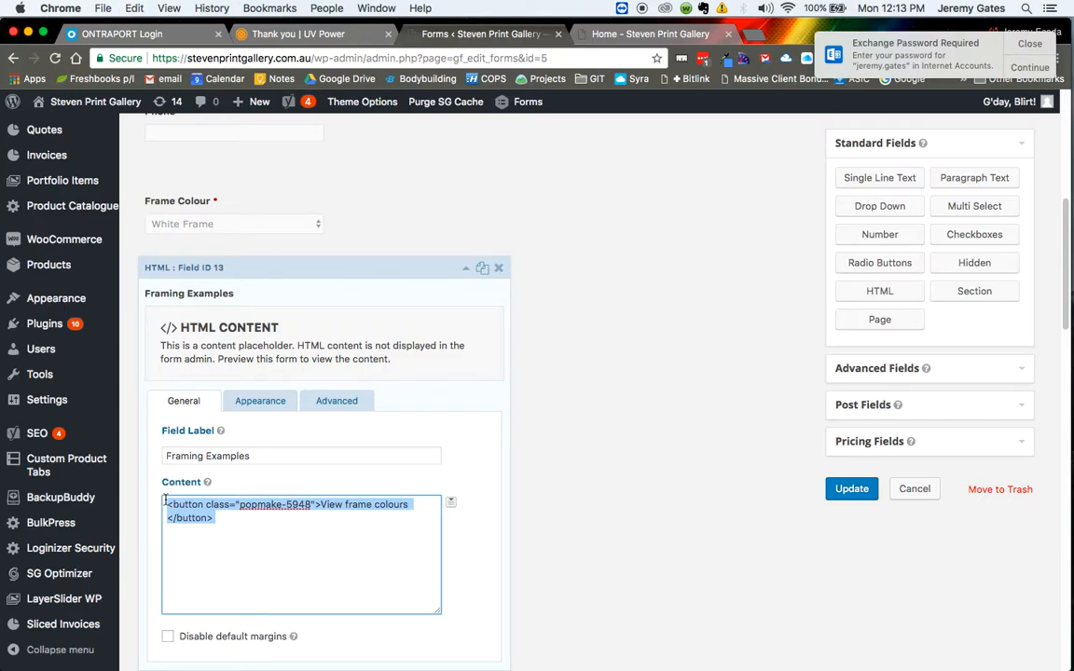
left_click(465, 268)
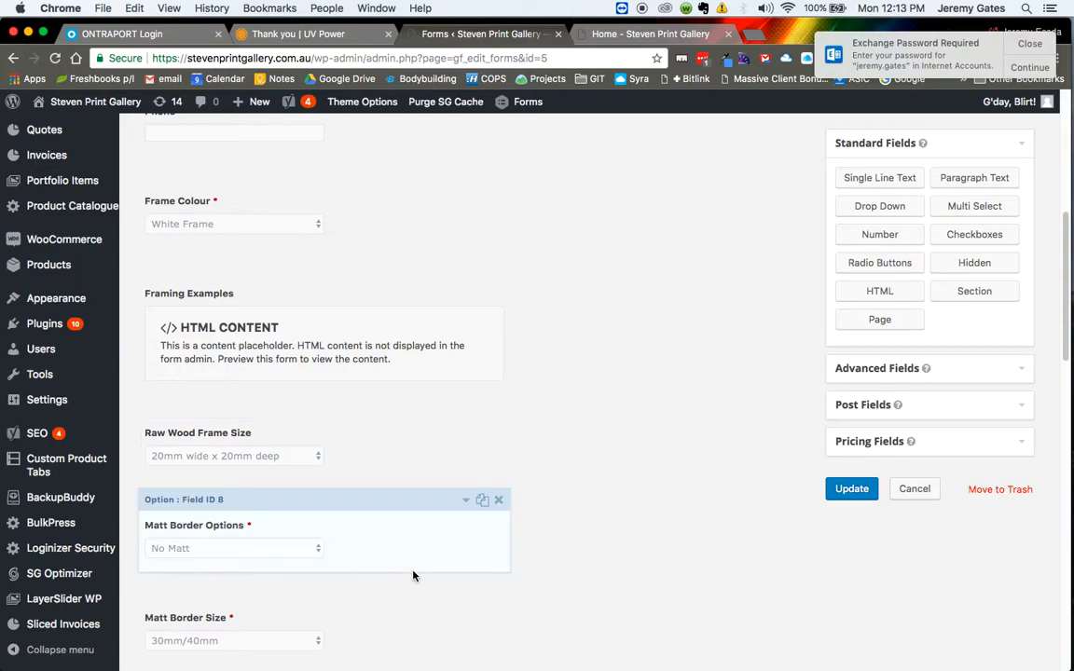
Step: Add an HTML field below Matt Border Options and label it Matt Board Examples
left_click_drag(858, 292, 336, 567)
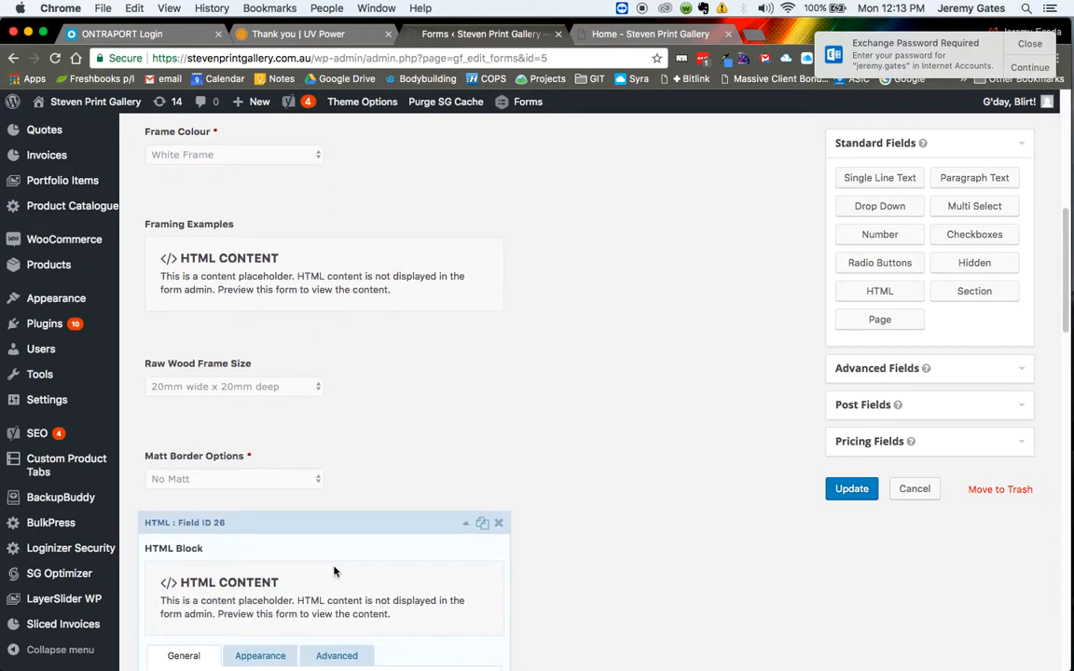
scroll(334, 571, "down", 5)
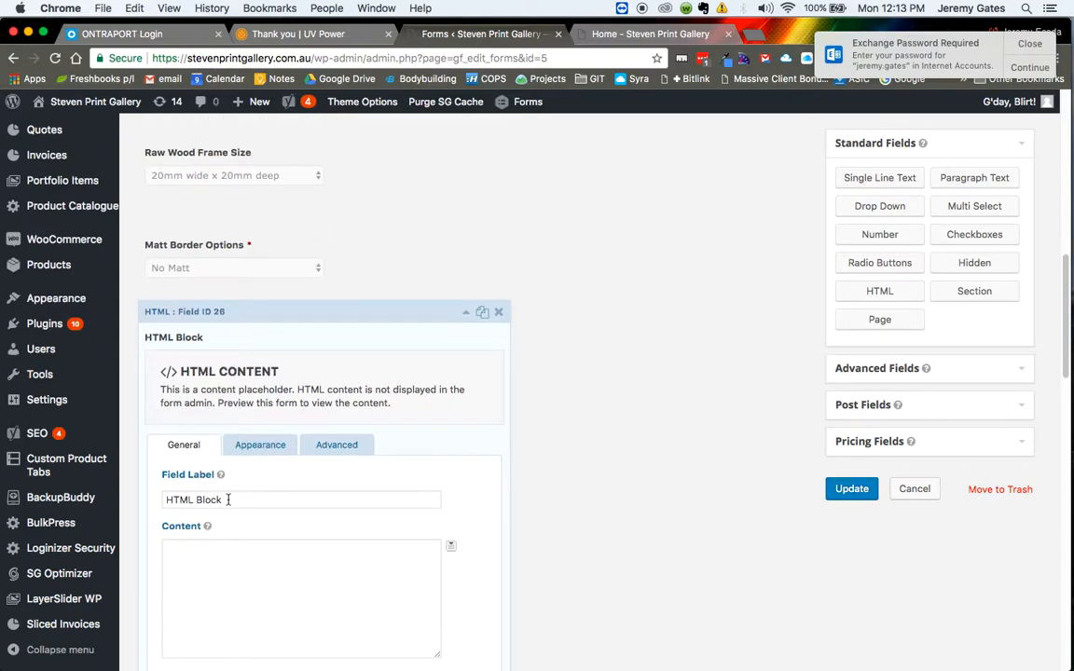
left_click_drag(228, 500, 154, 504)
type("Ma")
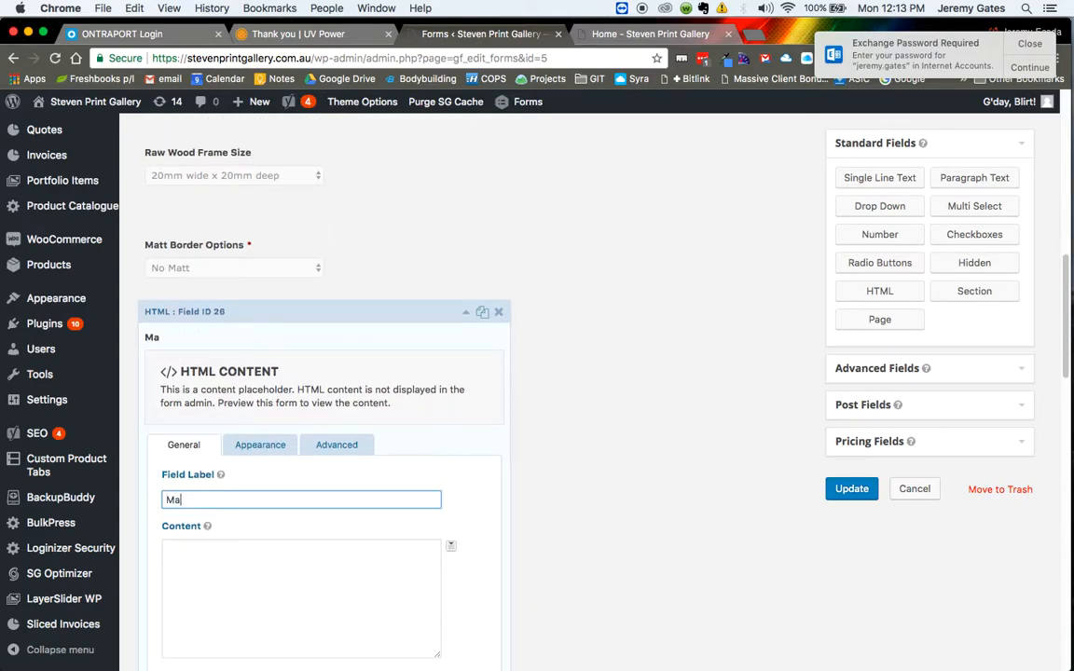
type("tt Board Examples")
Step: Fill the Matt Board Examples content with the copied button code, using the class popmake-6125, and update the form
left_click(229, 570)
key("cmd+v")
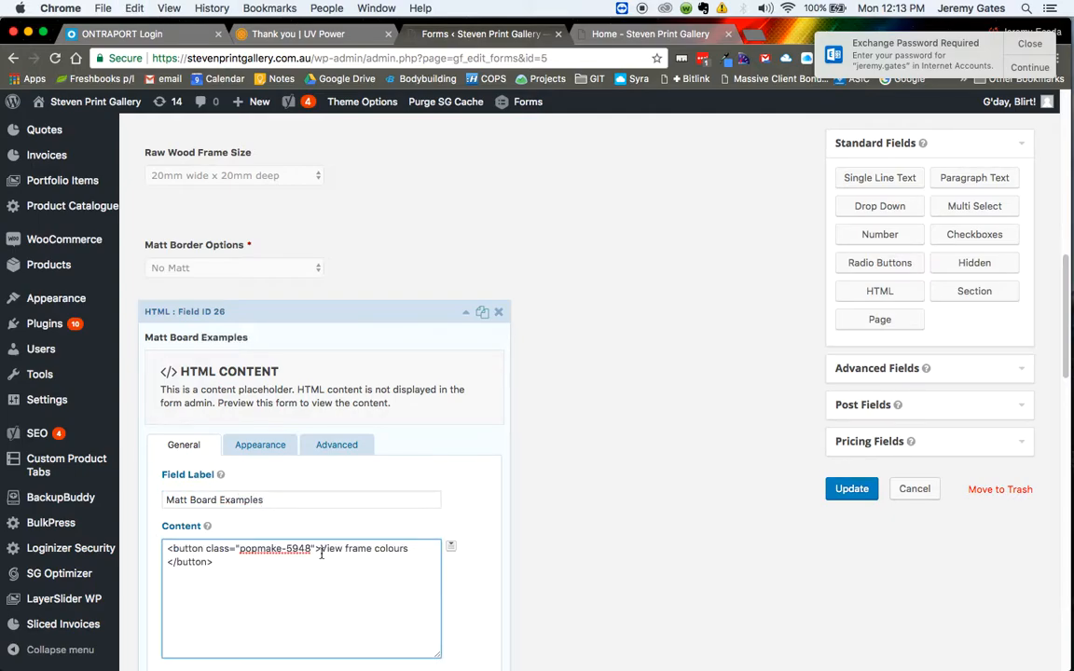
left_click(311, 548)
key("BackSpace")
key("BackSpace")
key("BackSpace")
key("BackSpace")
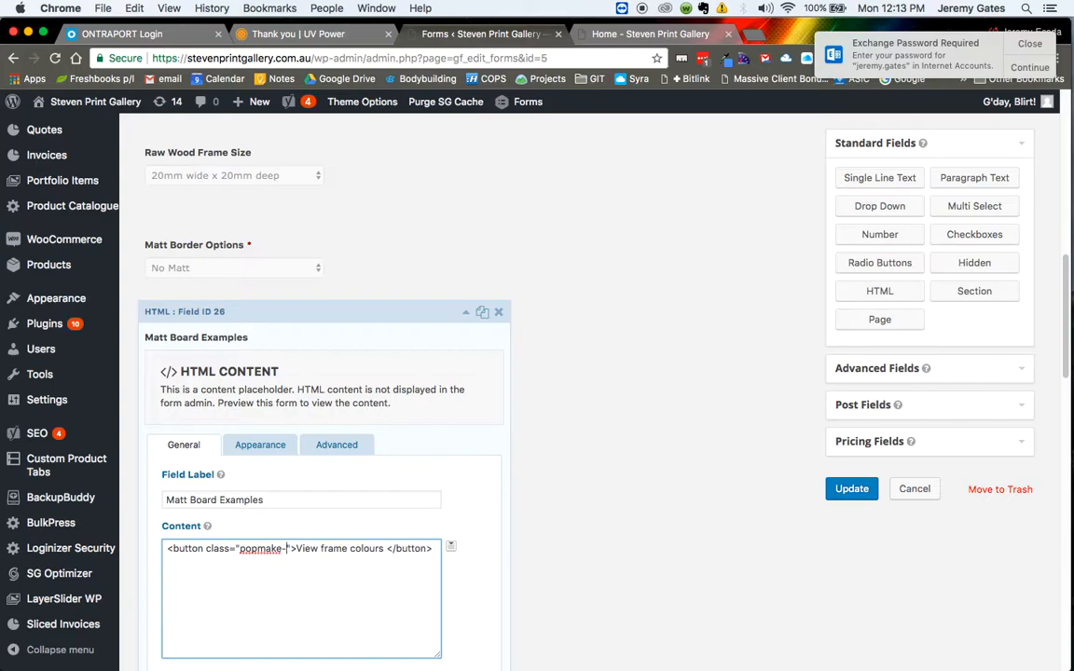
type("6125")
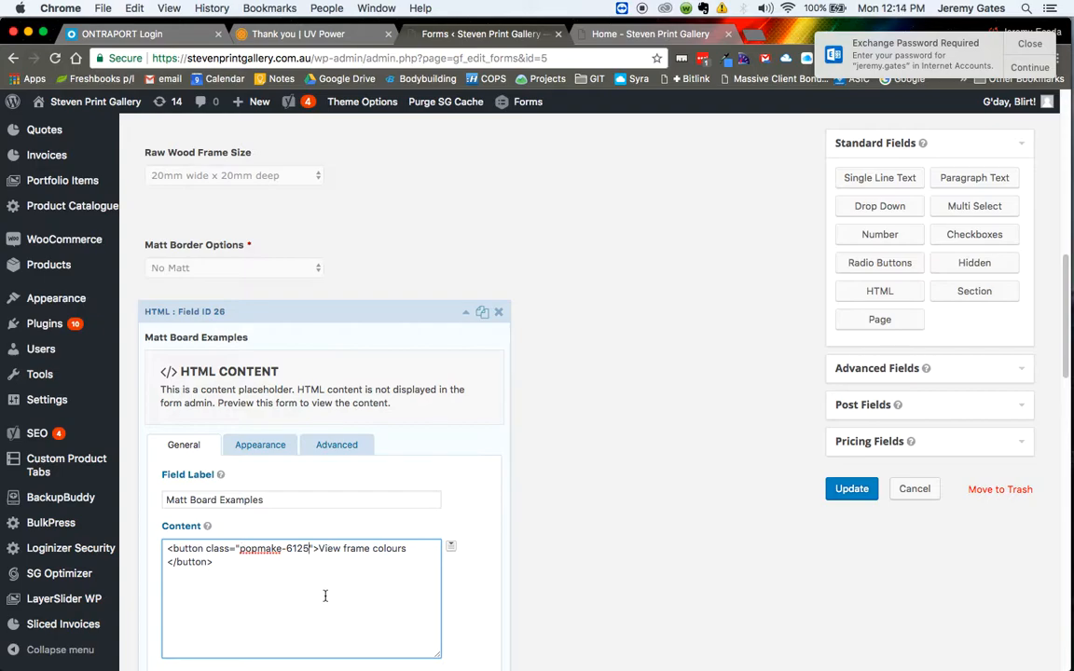
left_click(861, 490)
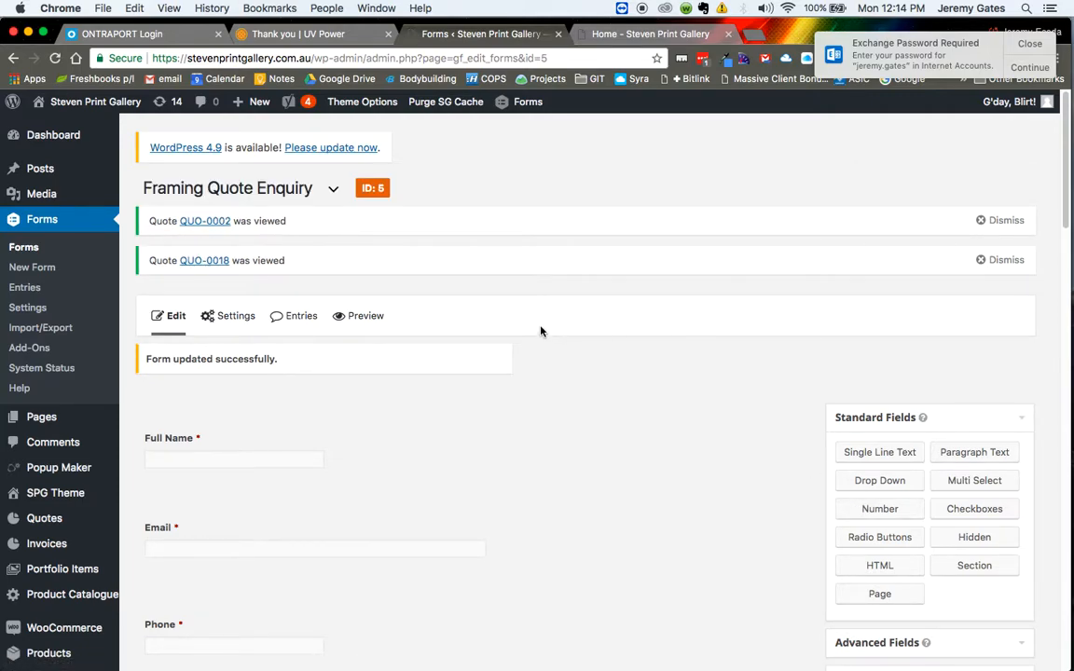
Step: Preview the Framing Quote Enquiry form and test the button under Matt Border Options
left_click(365, 316)
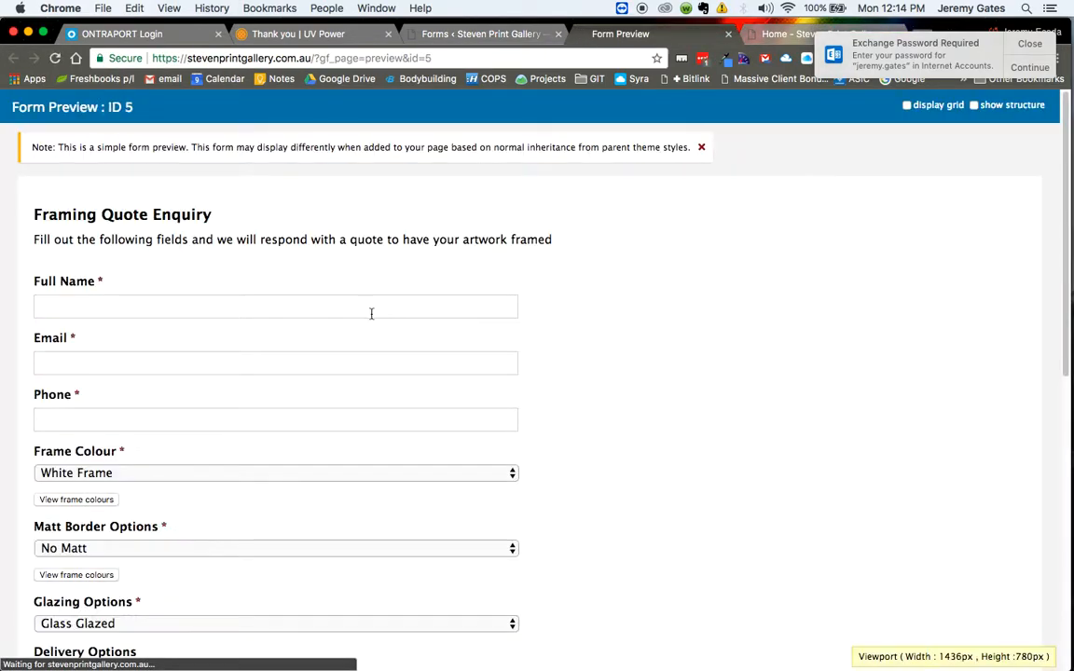
scroll(525, 354, "down", 2)
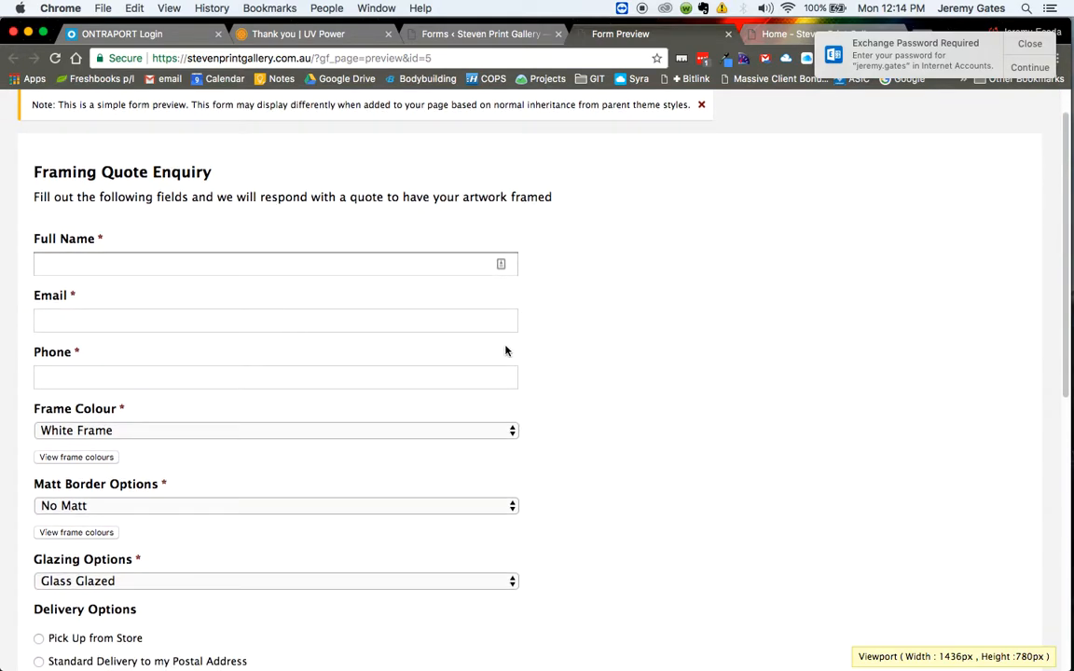
left_click(96, 534)
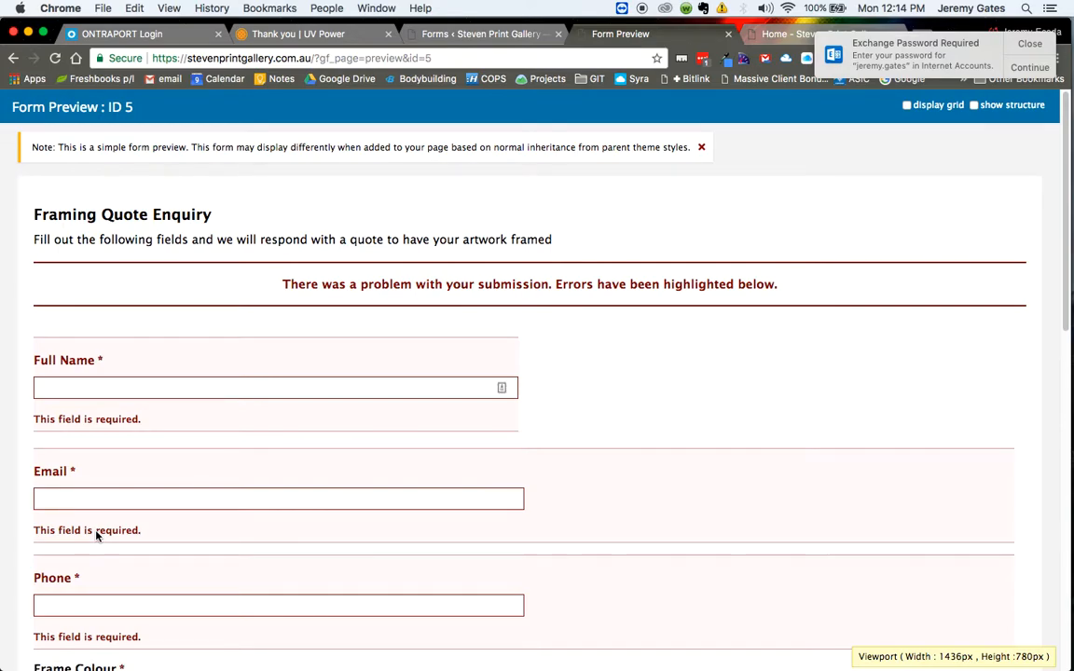
scroll(527, 438, "down", 8)
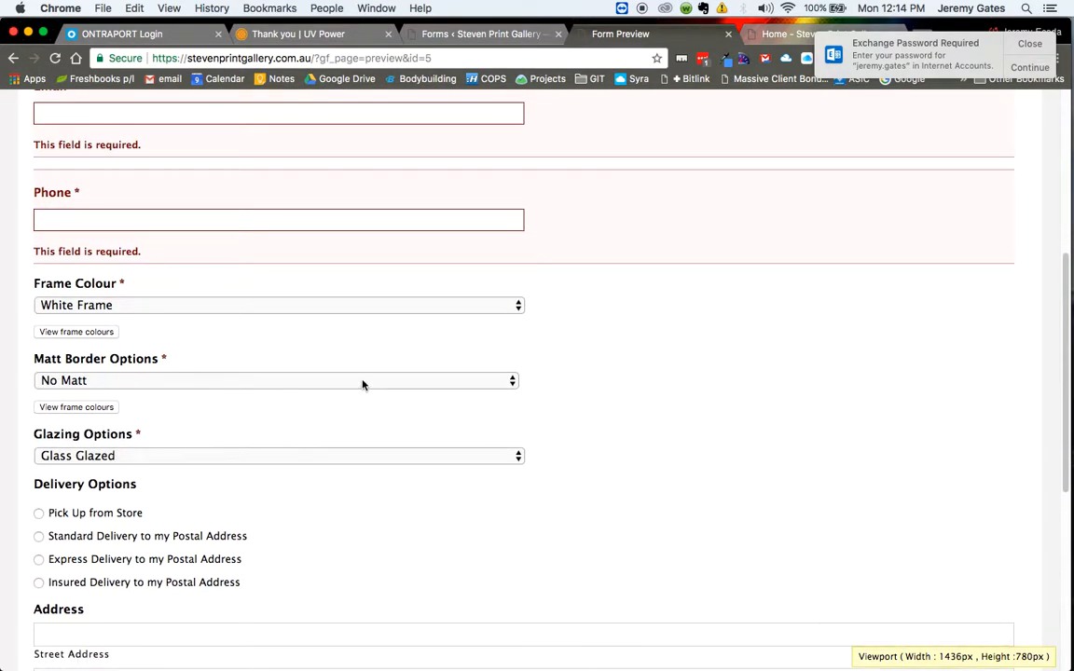
Step: On the live site's Framing page, test the popup buttons under Frame Colour and Matt Border Options, closing each popup
left_click(775, 37)
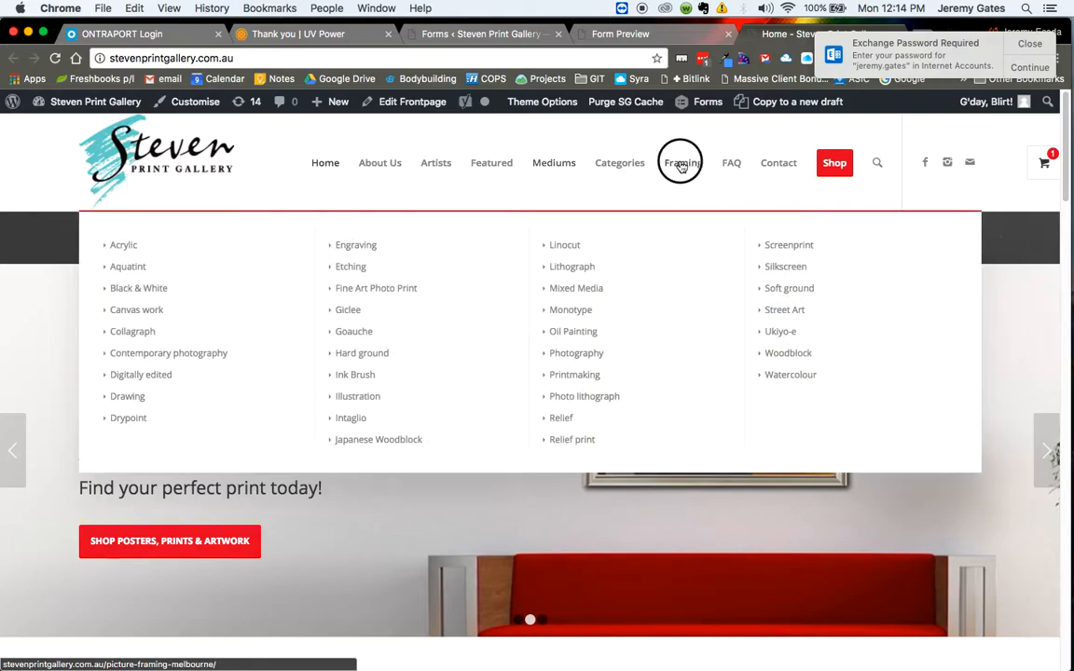
left_click(682, 164)
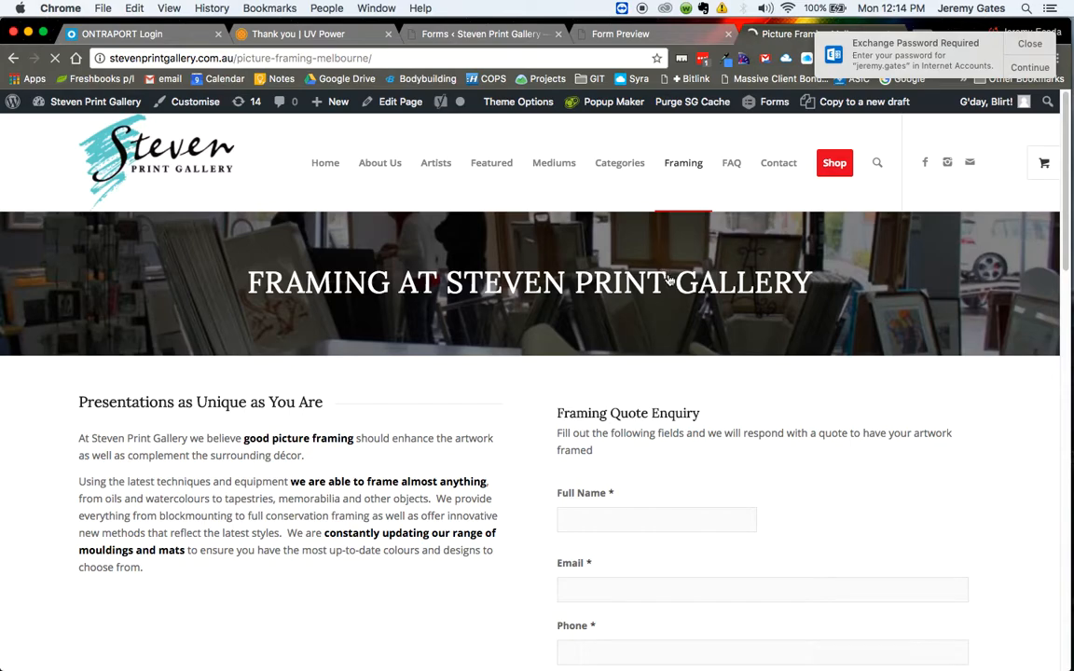
scroll(671, 282, "down", 3)
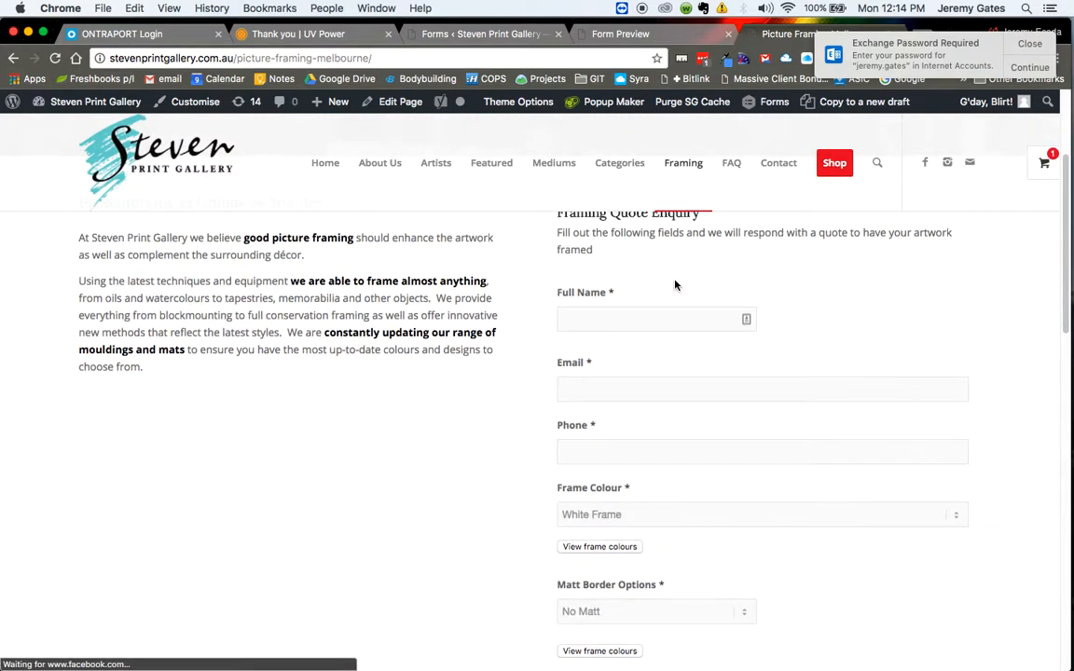
scroll(673, 285, "down", 1)
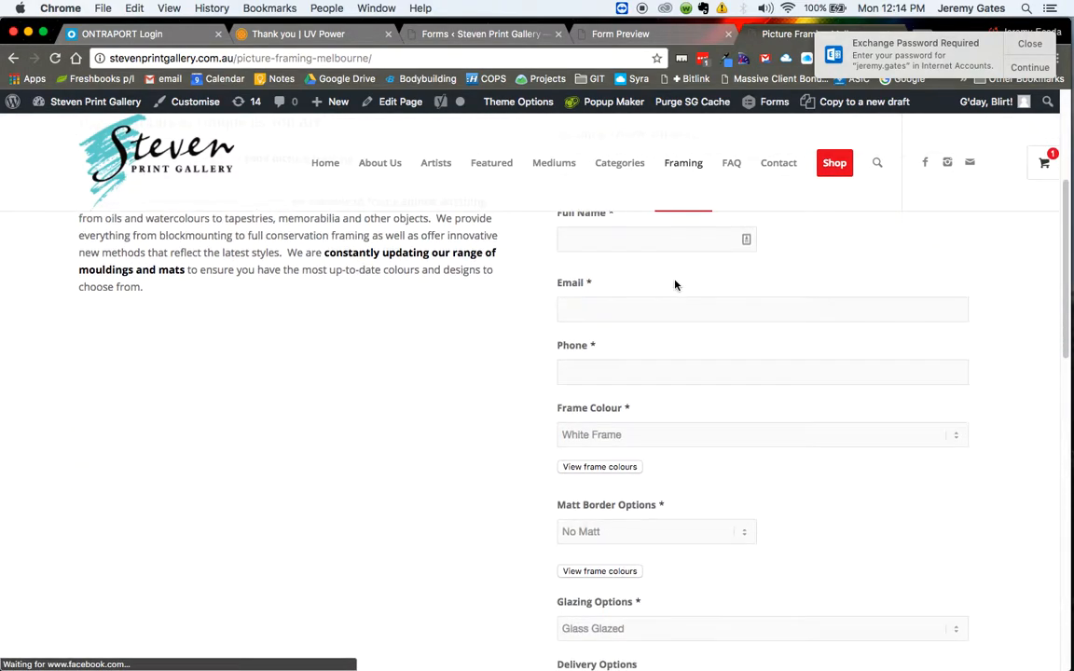
left_click(602, 470)
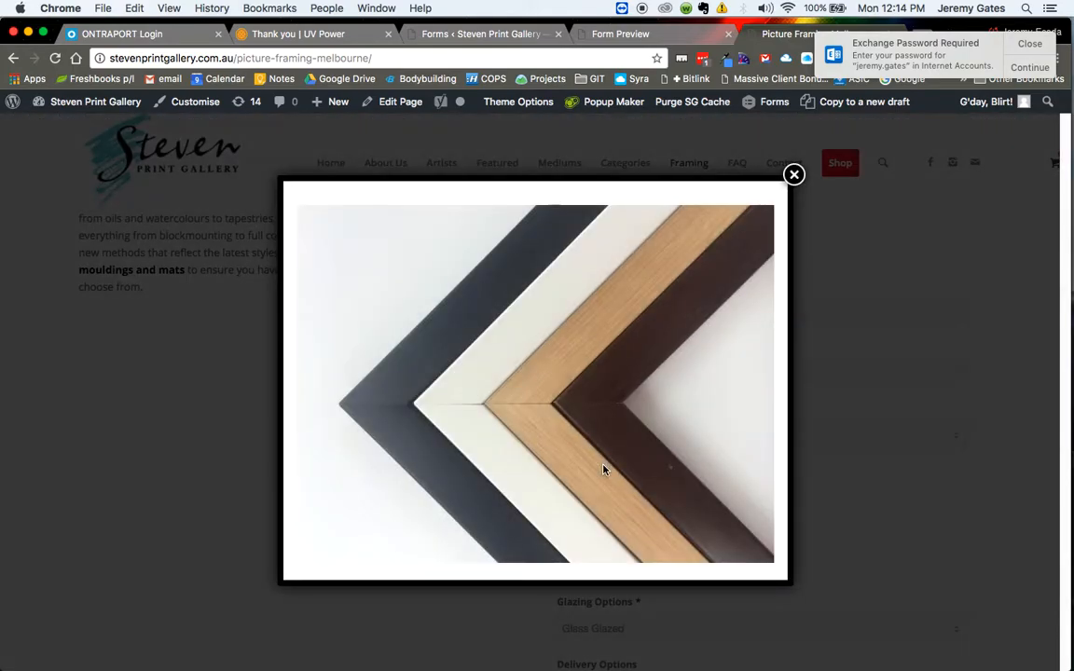
left_click(793, 175)
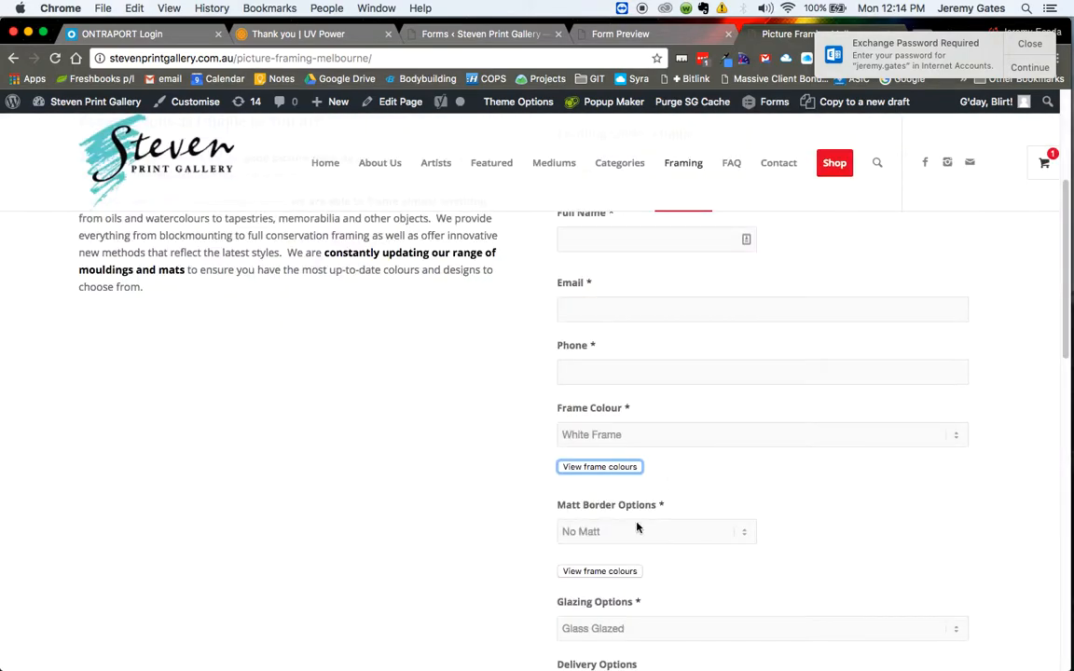
left_click(601, 572)
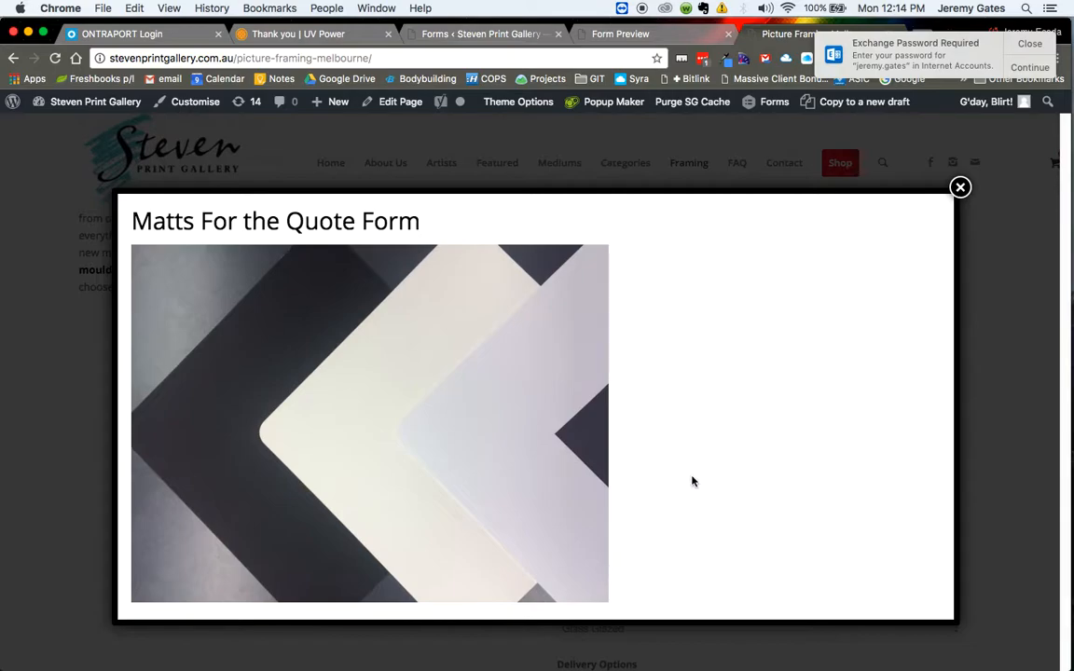
left_click(960, 188)
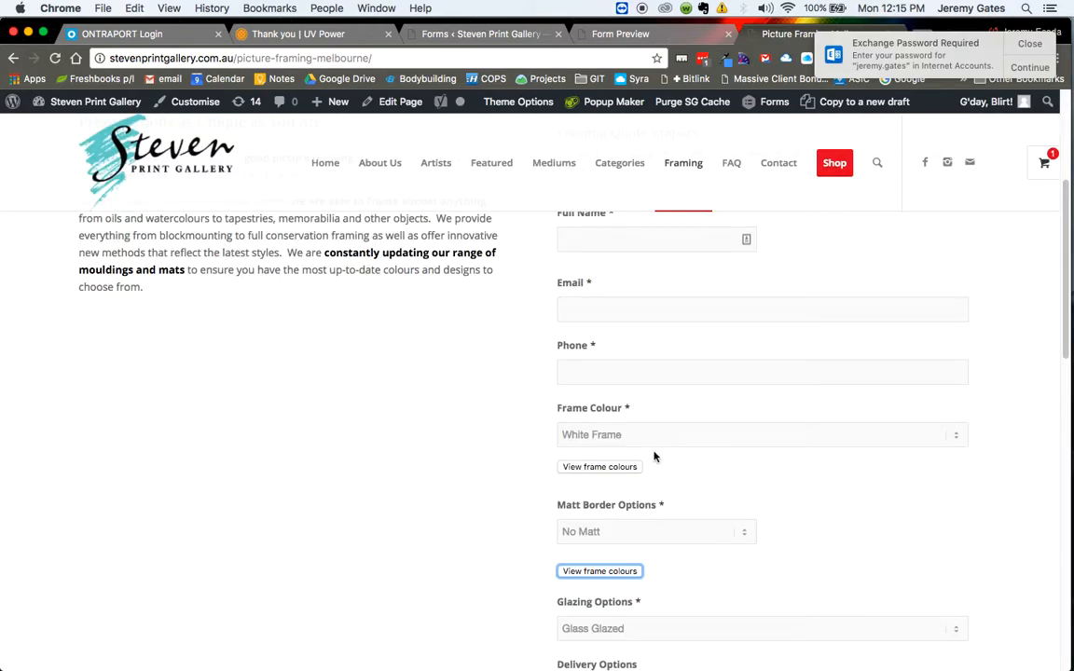
left_click(616, 467)
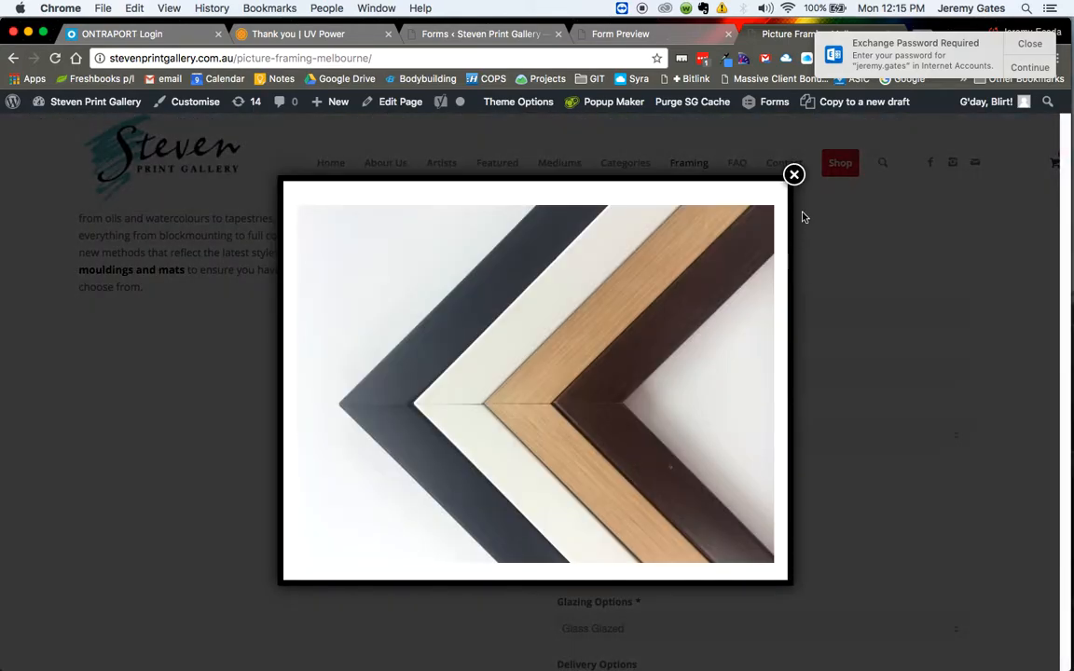
left_click(793, 174)
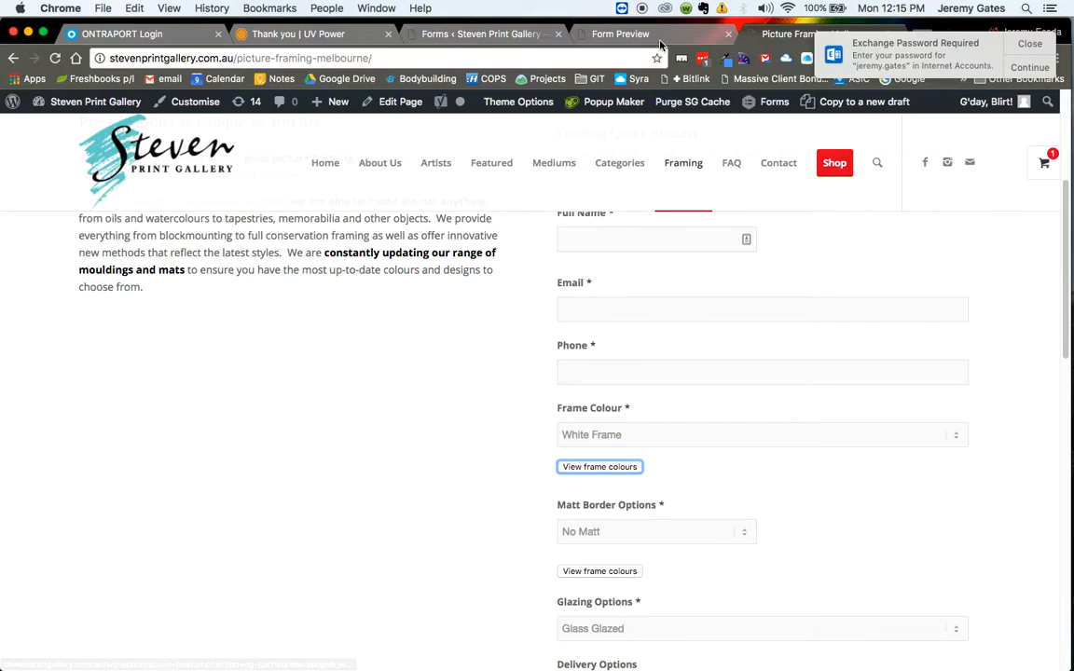
Step: Change the button text in the form's Matt Board Examples field to "View matt colours" and update the form
left_click(597, 33)
left_click(480, 34)
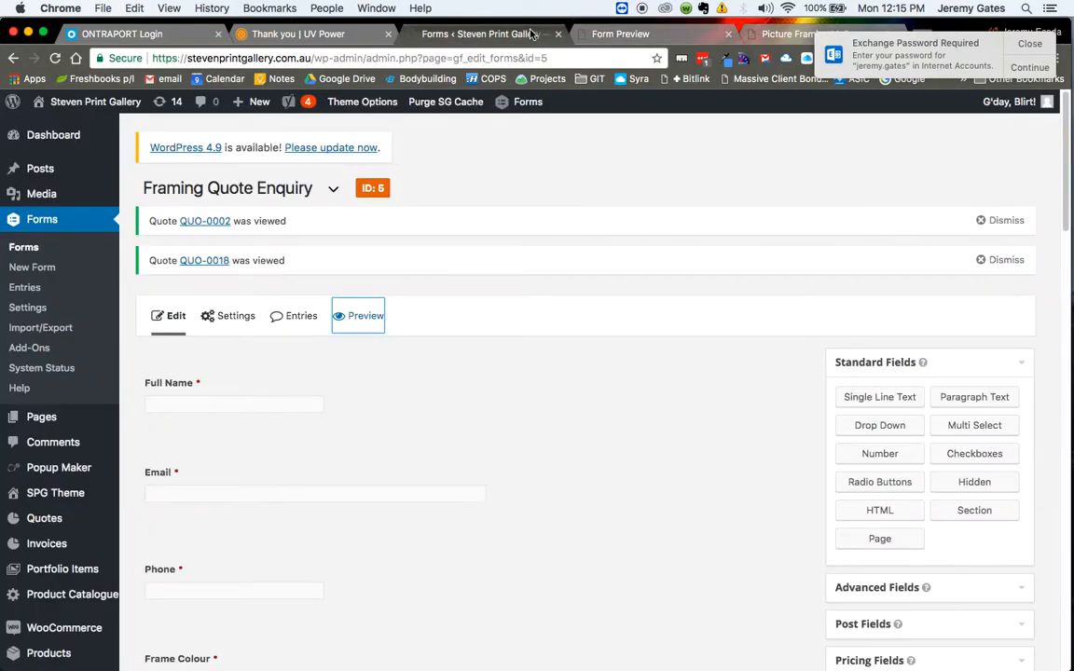
scroll(488, 369, "down", 8)
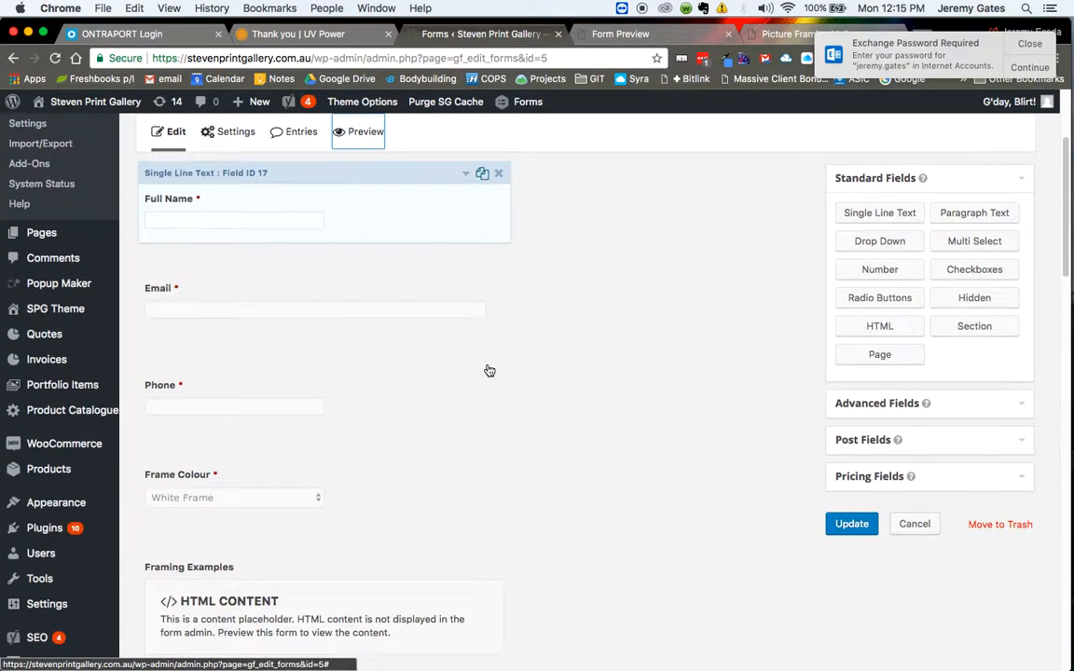
scroll(486, 369, "down", 1)
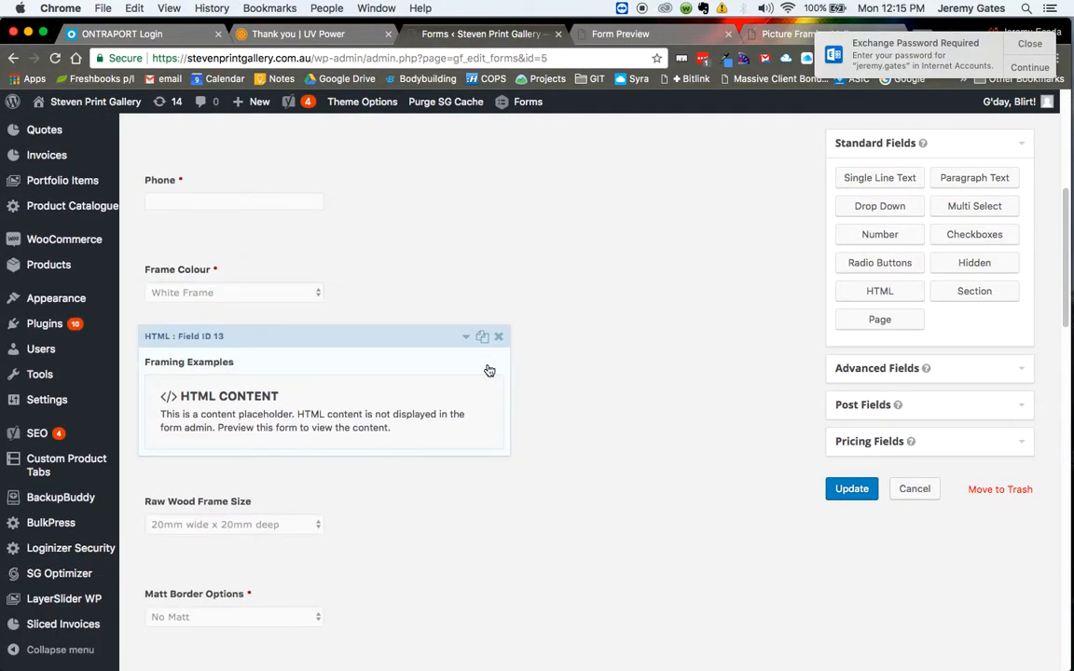
scroll(486, 369, "down", 5)
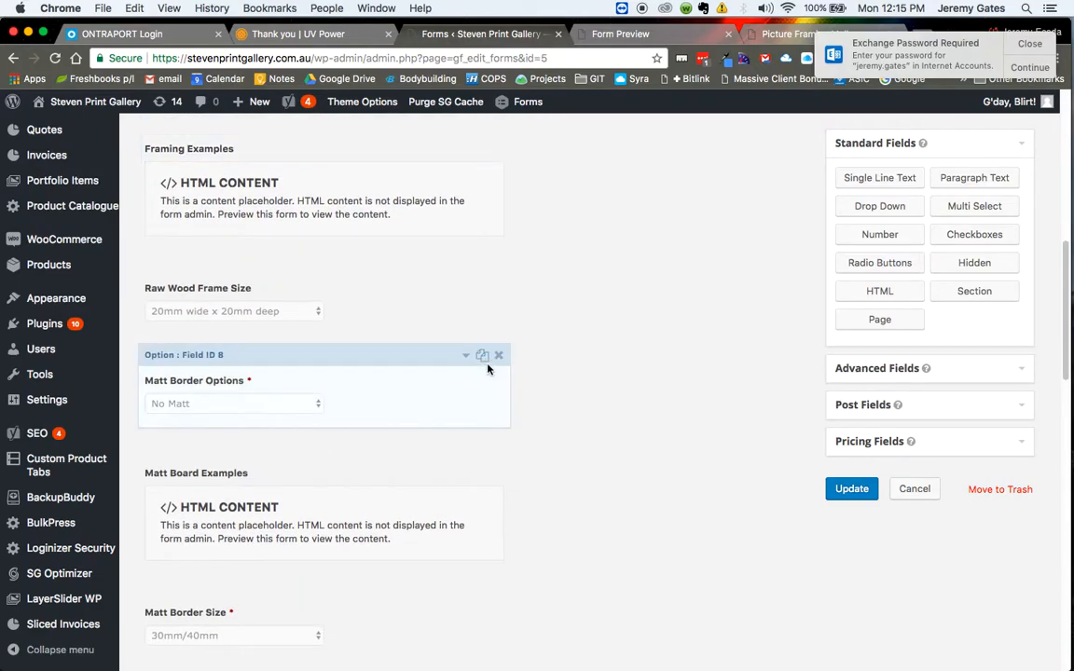
left_click(411, 494)
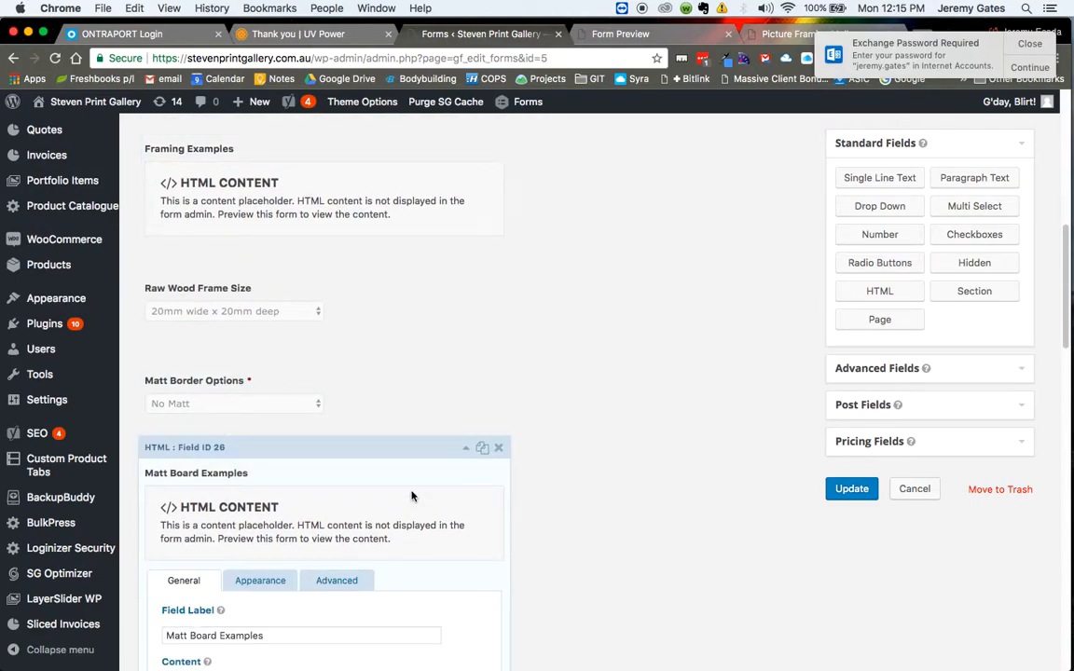
scroll(411, 496, "down", 4)
left_click_drag(370, 491, 344, 492)
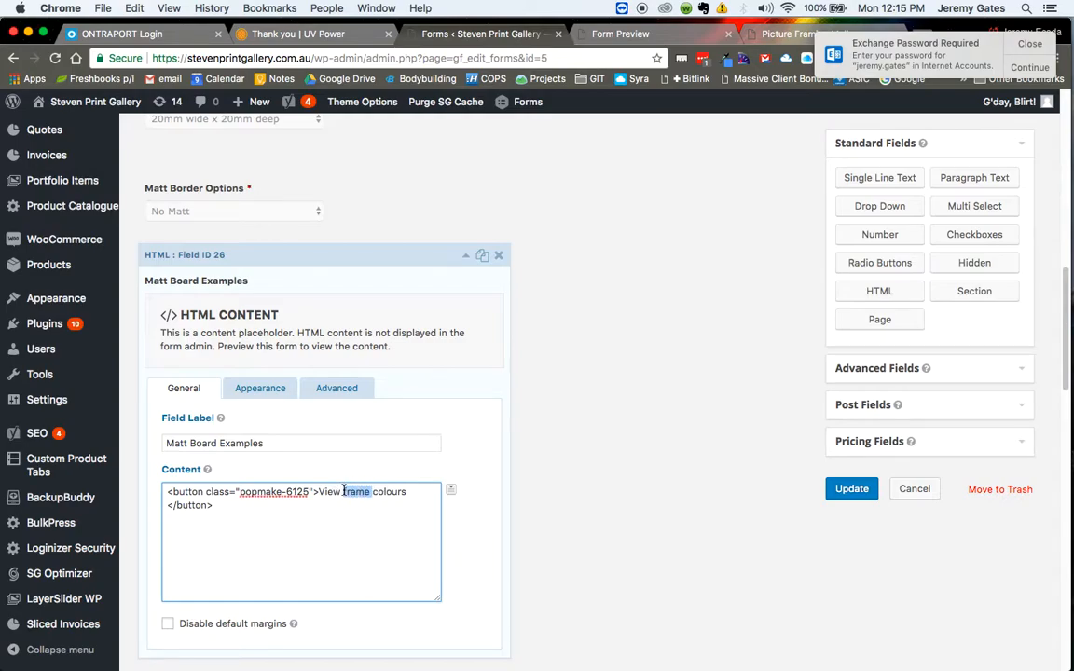
type("matt")
left_click(852, 490)
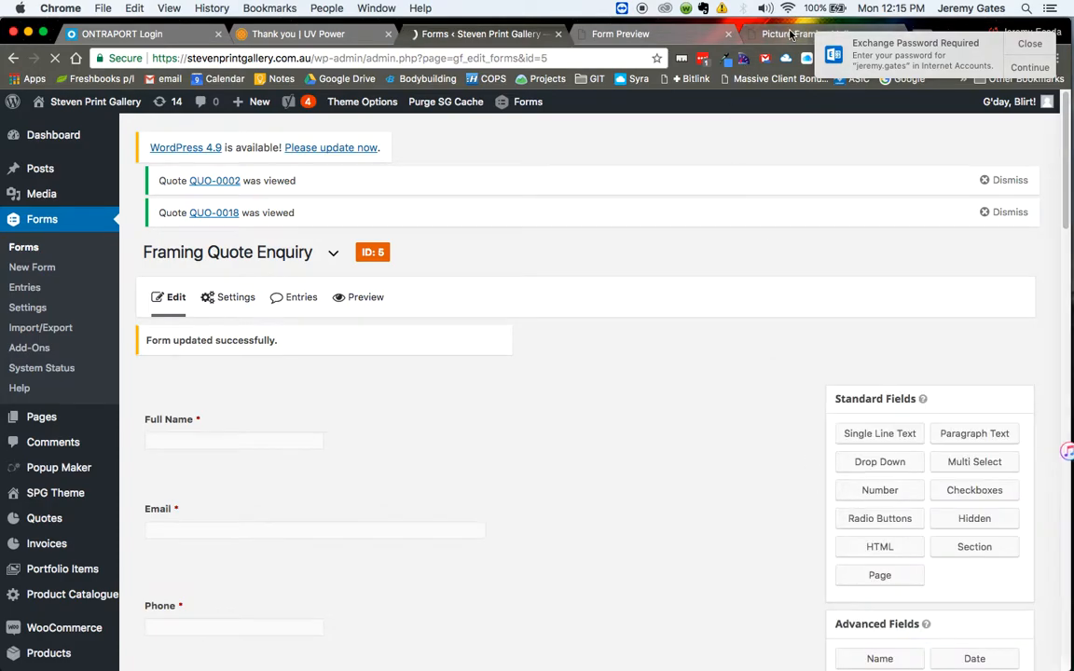
Step: Reload the live Framing page, check the popup of the View matt colours button, and close it
left_click(787, 33)
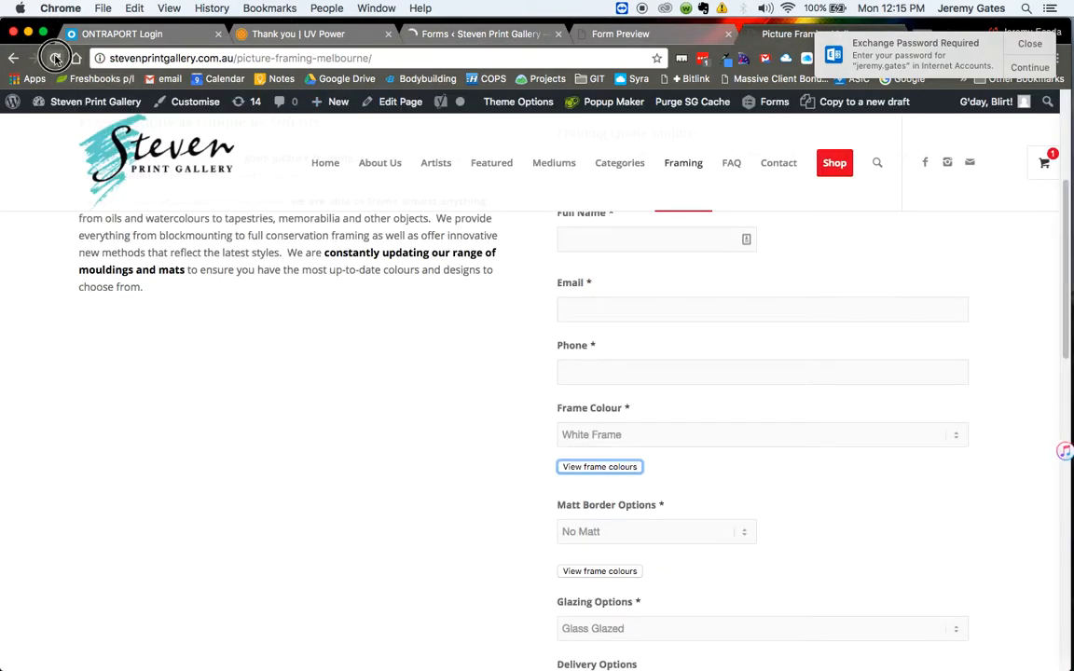
left_click(55, 58)
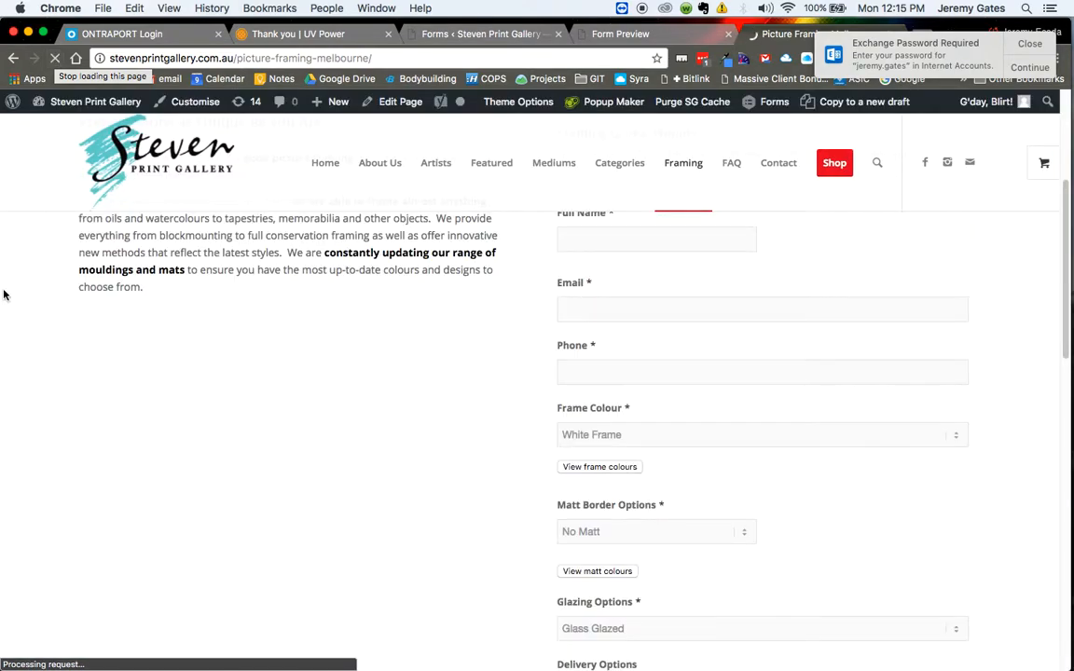
left_click(598, 572)
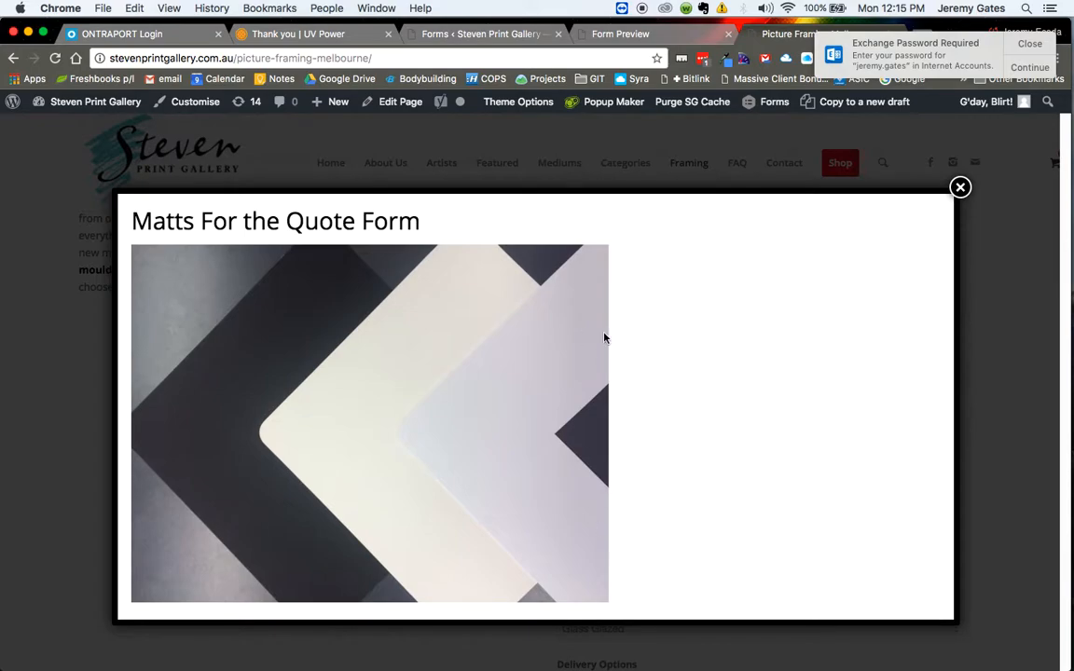
left_click(879, 178)
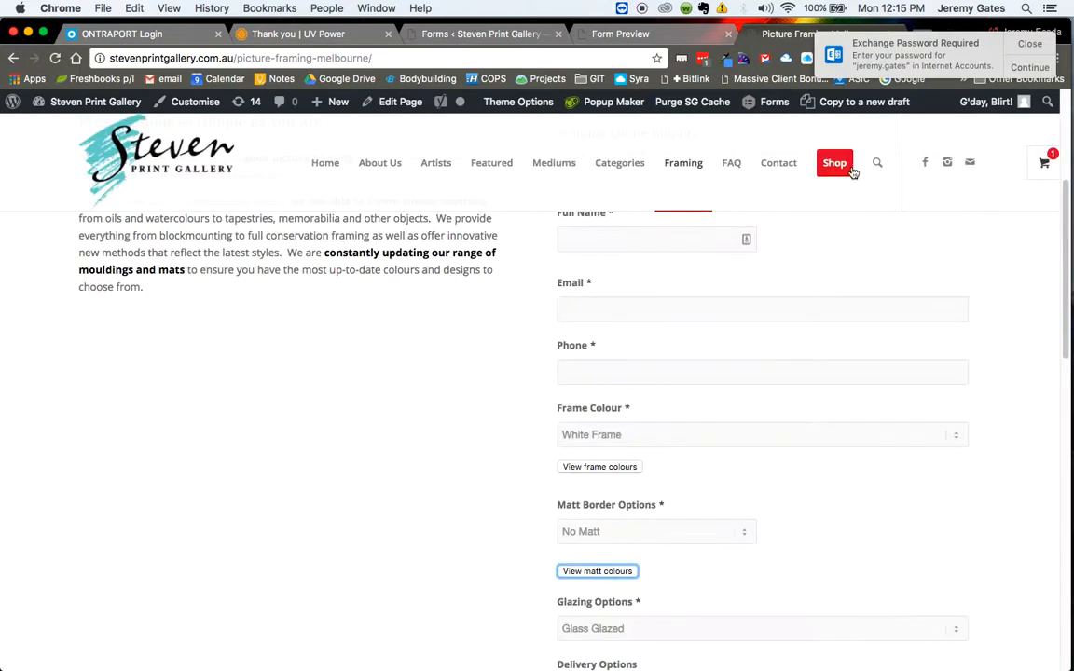
Step: Open the Matt Boards popup for editing from the live Framing page
mouse_move(611, 108)
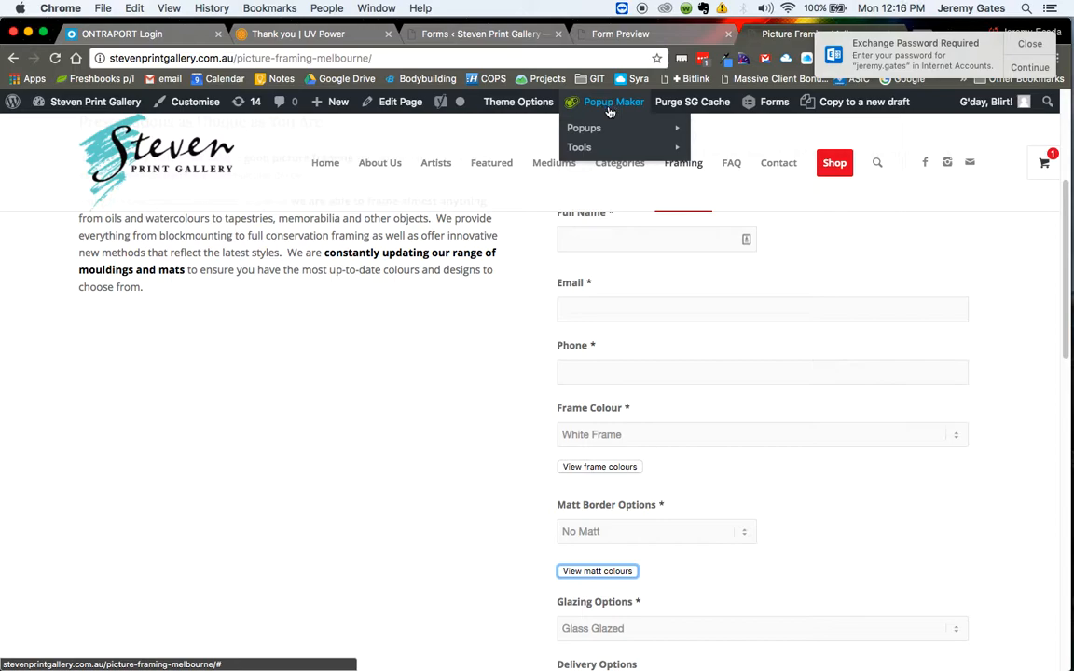
left_click(725, 131)
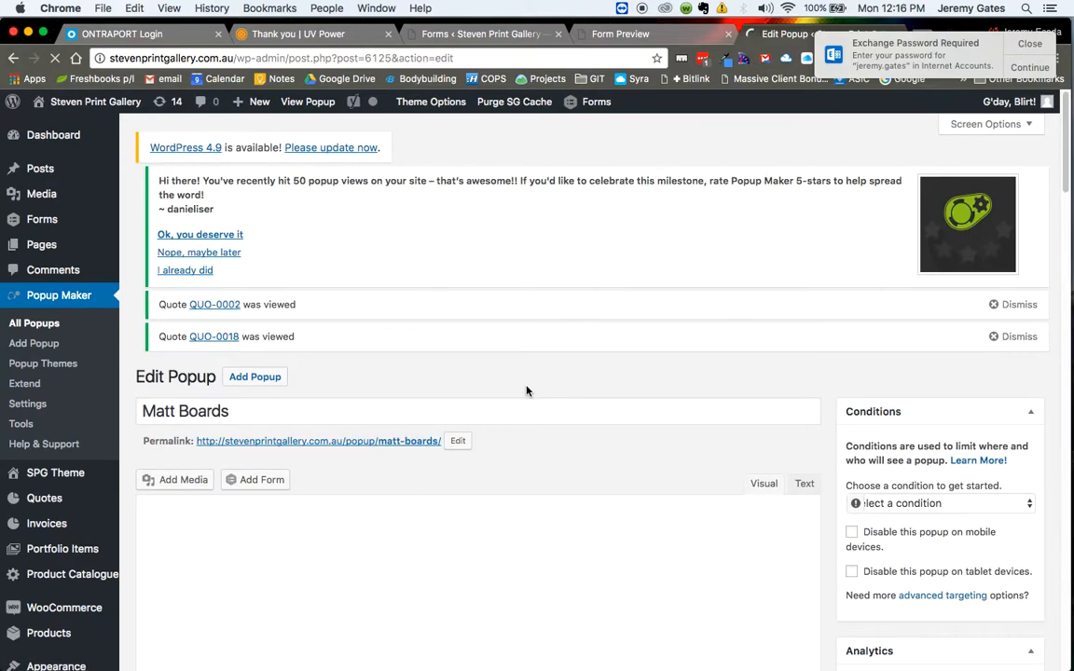
scroll(527, 389, "down", 1)
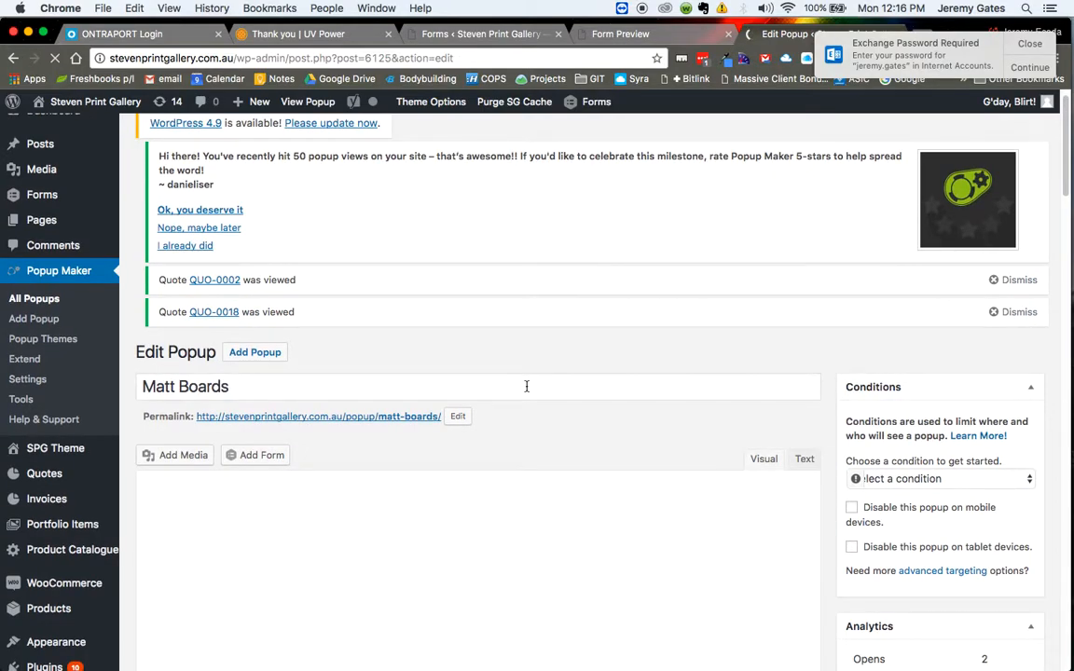
Step: Clear the popup title "Matts For the Quote Form" from the Matt Boards popup
scroll(526, 386, "down", 2)
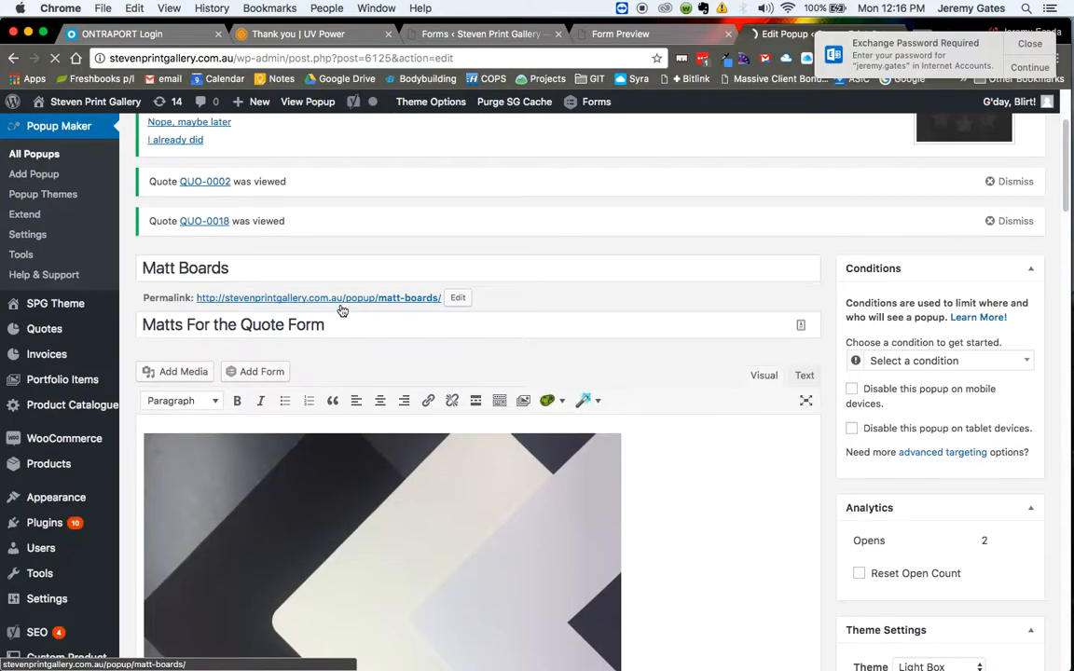
scroll(335, 307, "down", 2)
left_click_drag(334, 272, 139, 271)
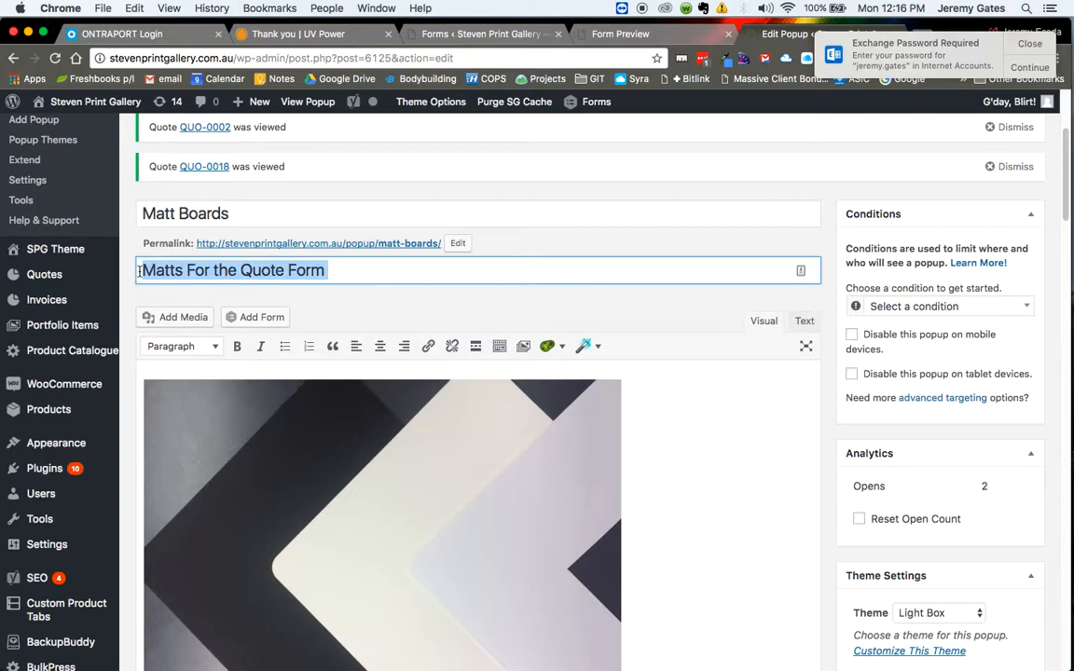
key("BackSpace")
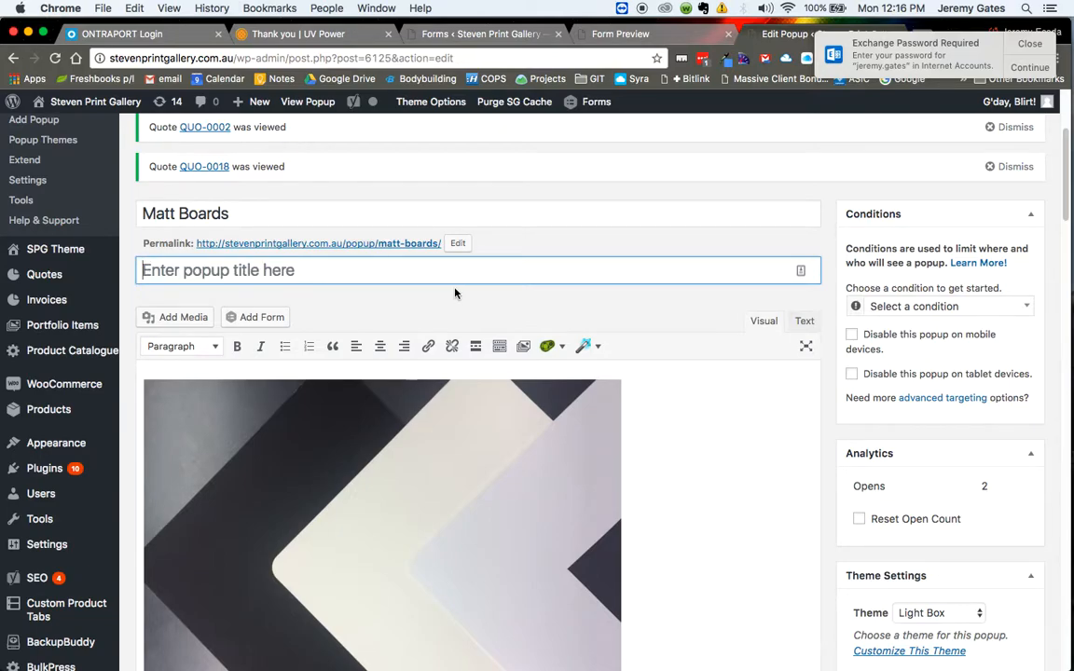
Step: Set the Matt Boards popup's display size to Auto, update the popup, and close the Form Preview tab
scroll(456, 293, "down", 4)
scroll(456, 294, "down", 10)
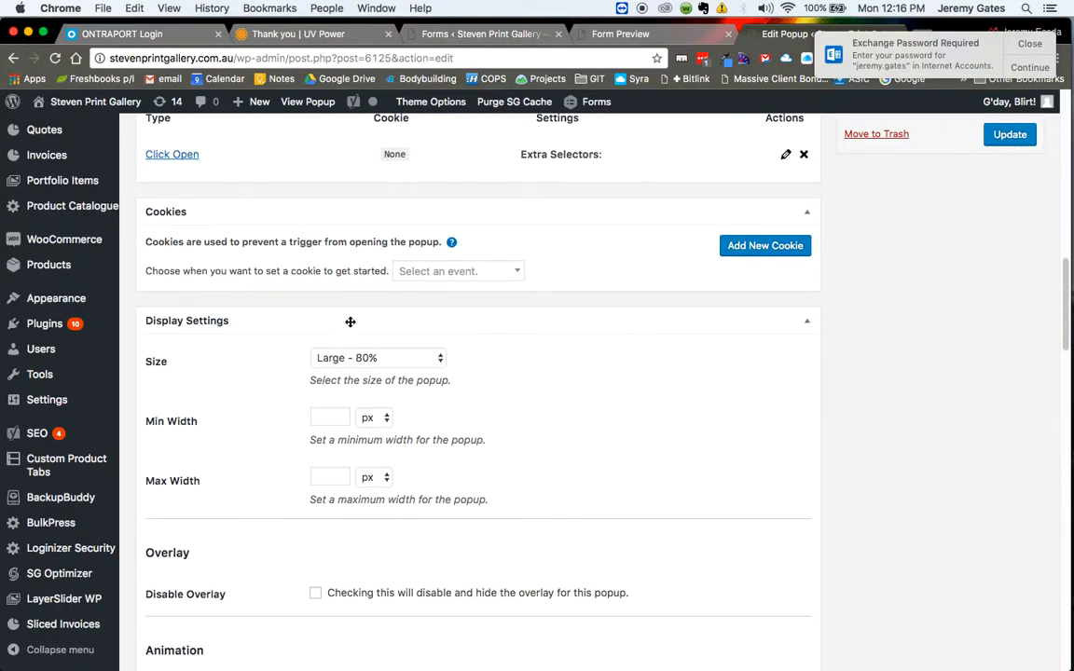
left_click(435, 359)
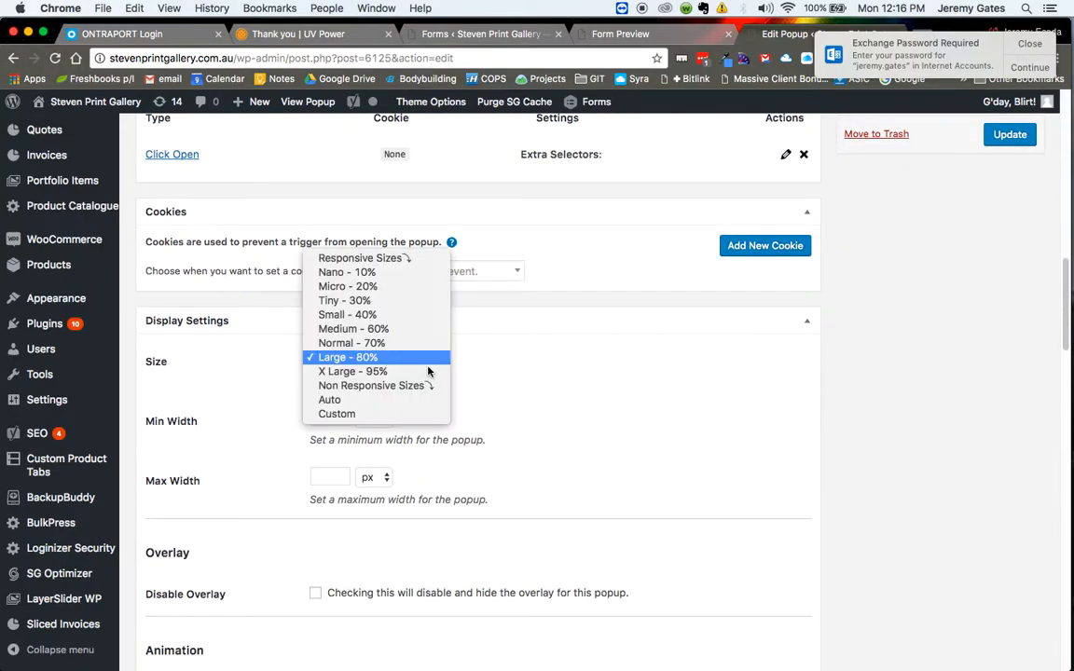
left_click(377, 401)
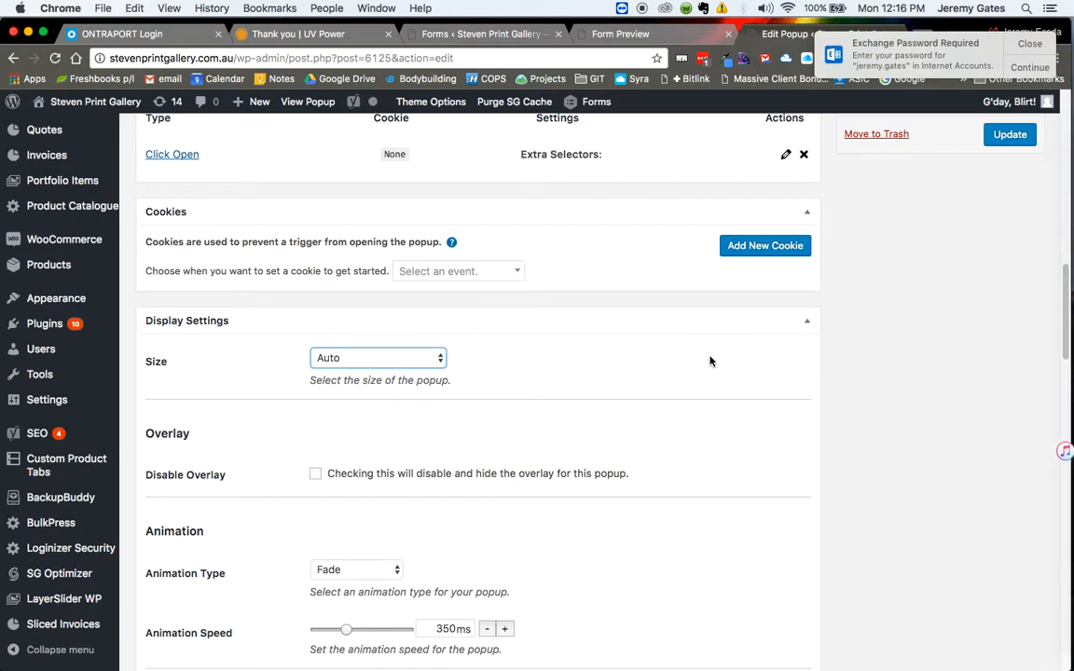
left_click(1013, 140)
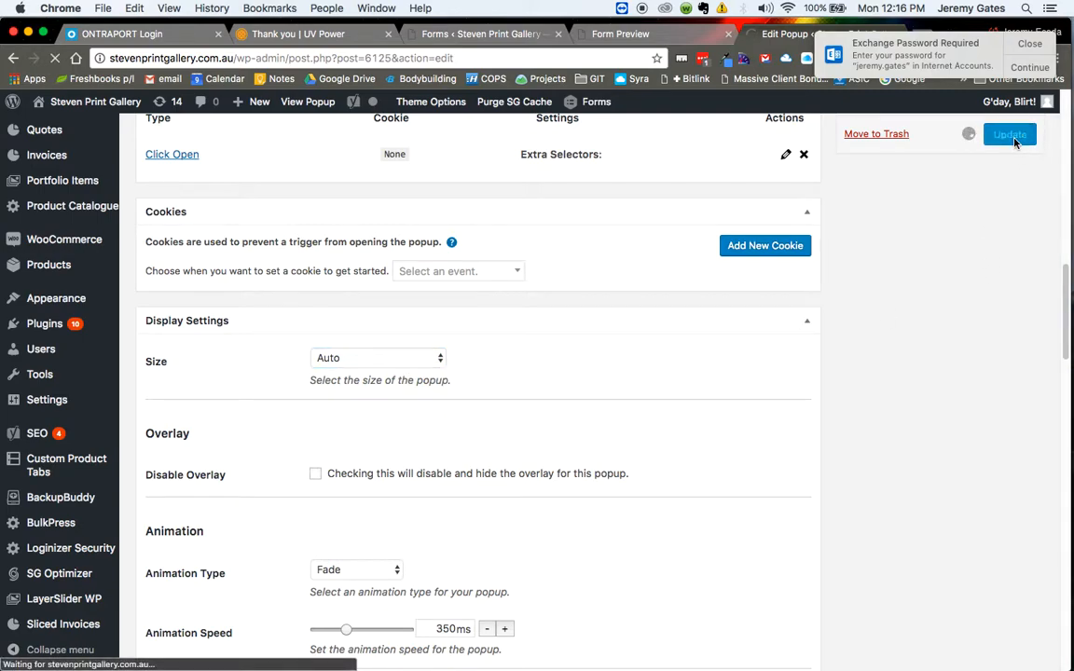
left_click(1032, 49)
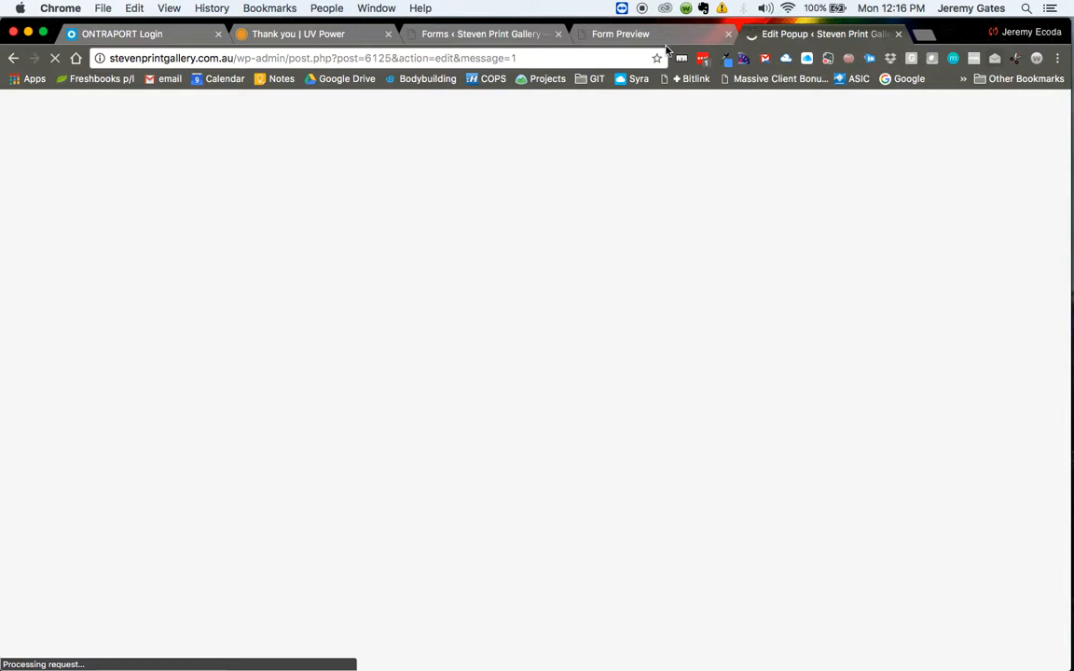
left_click(729, 34)
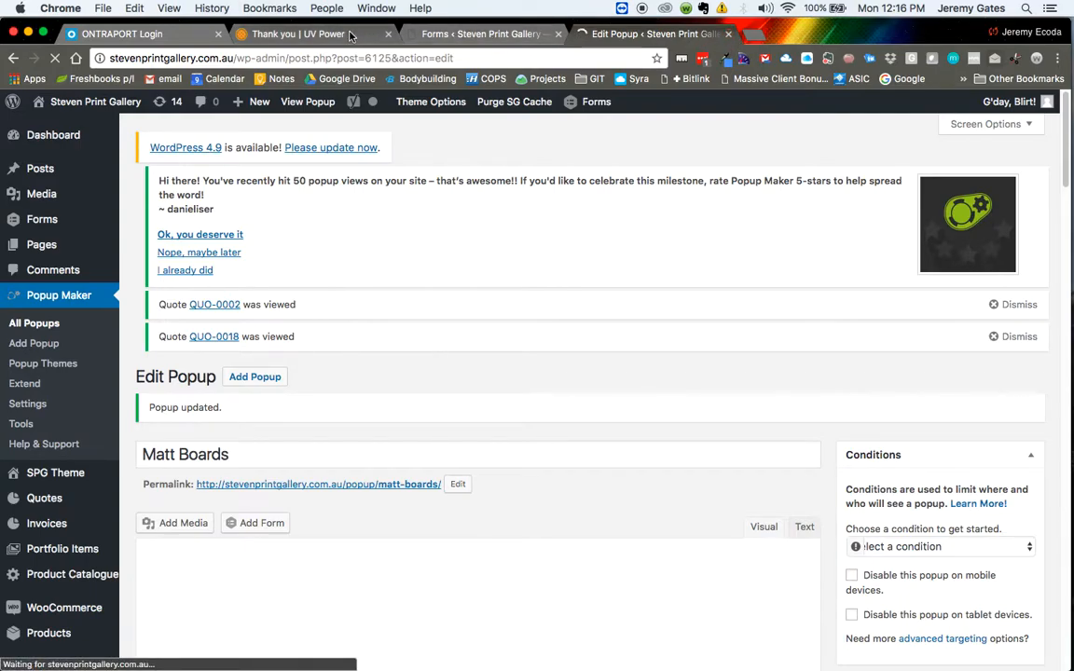
Step: Try to open the Framing page at stevenprintgallery.com.au/framing in the form editor's browser tab
left_click(483, 35)
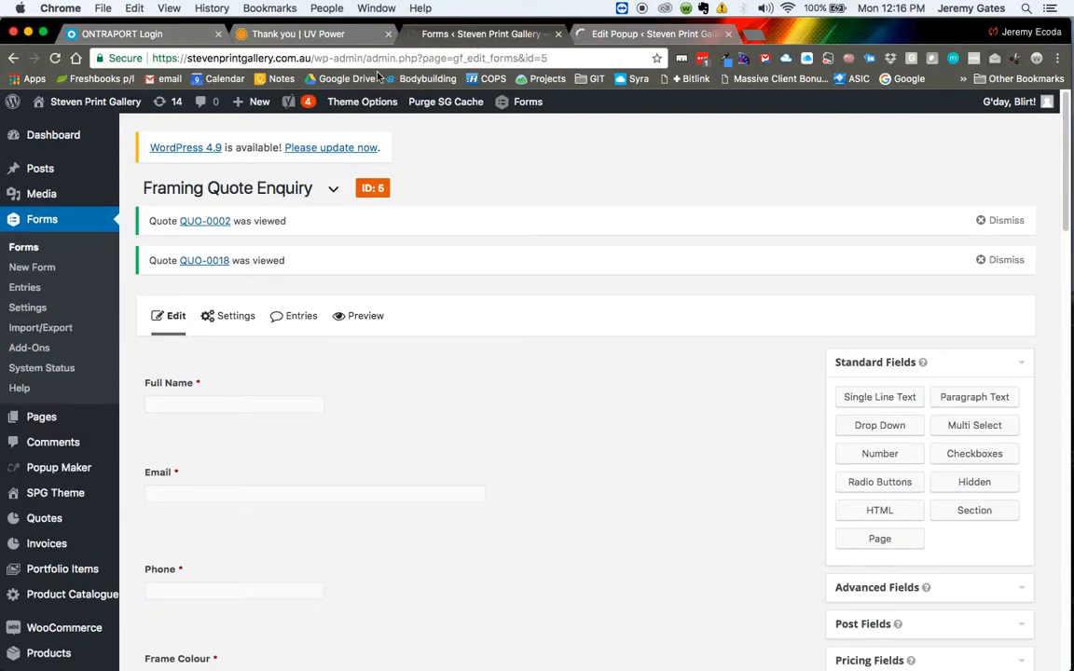
left_click(320, 58)
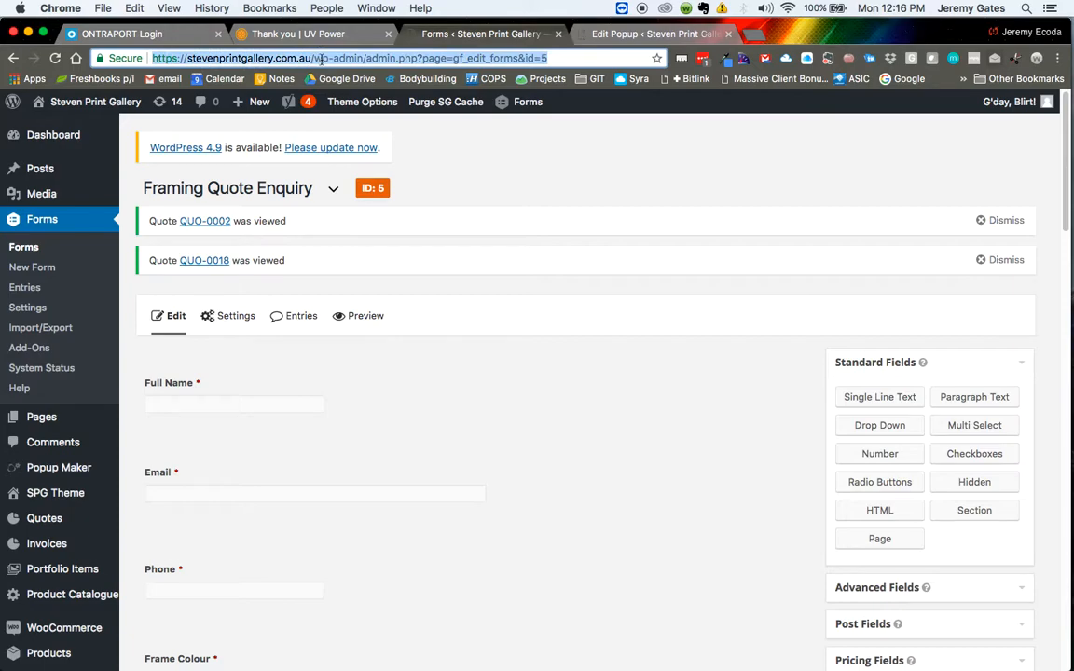
left_click(317, 58)
left_click_drag(309, 58, 578, 59)
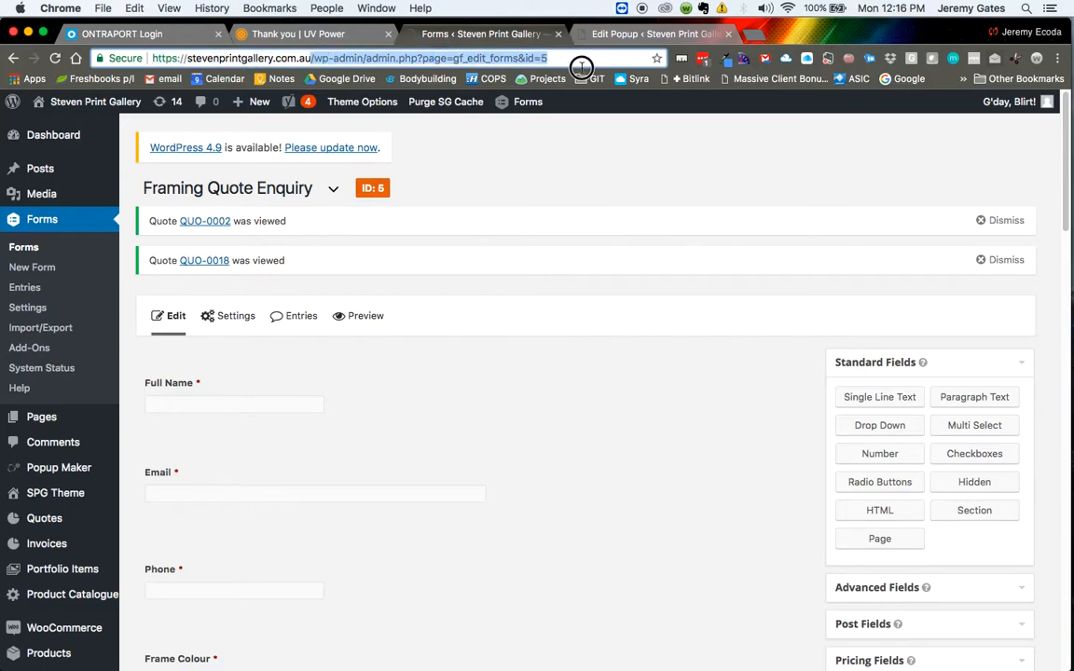
key("BackSpace")
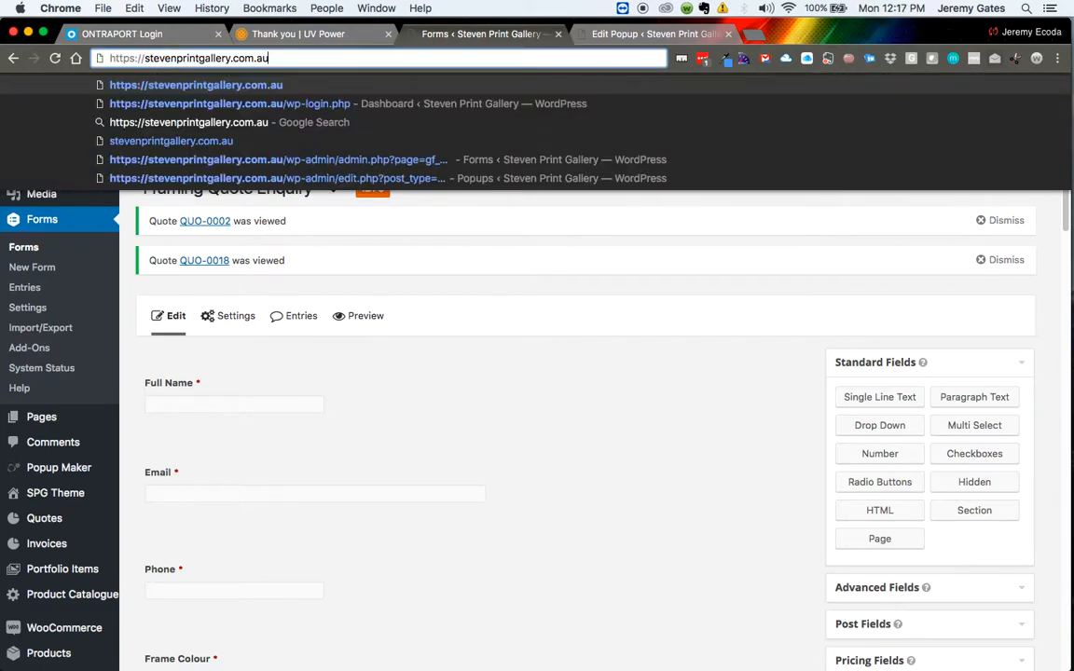
type("/framin")
type("g")
key("Return")
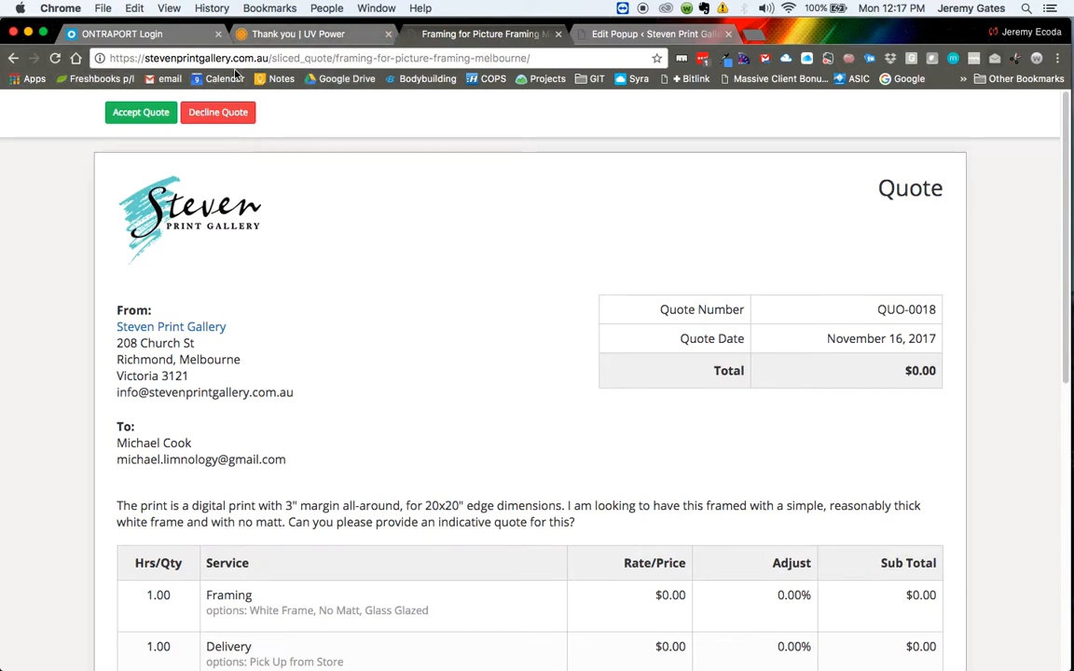
Step: Load the stevenprintgallery.com.au home page and open the Framing page from the site navigation
left_click_drag(270, 58, 479, 48)
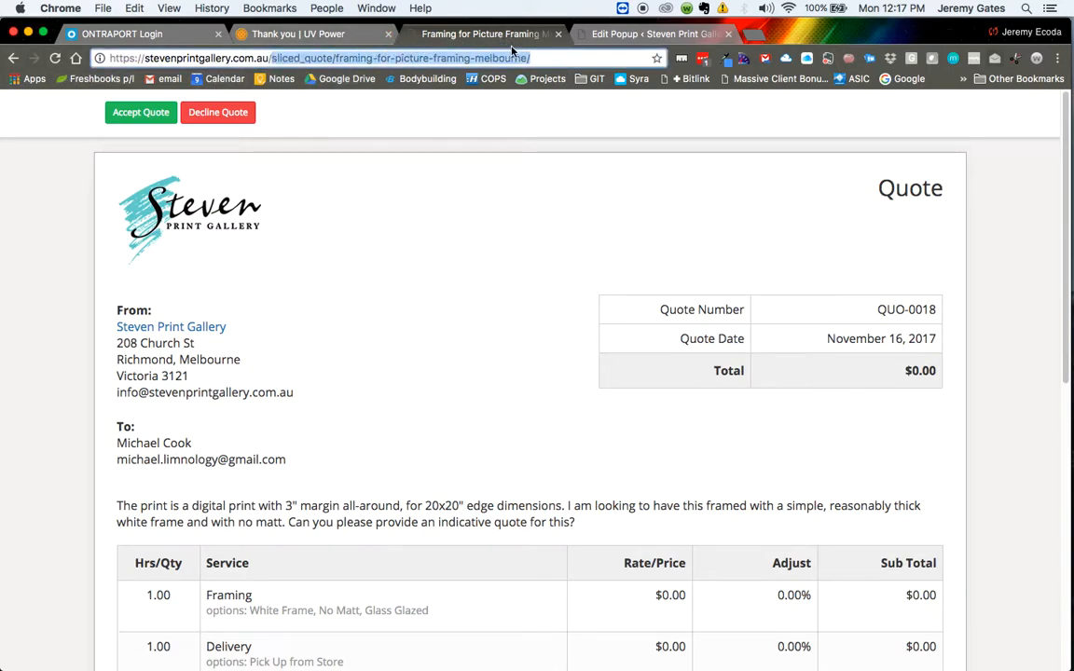
key("BackSpace")
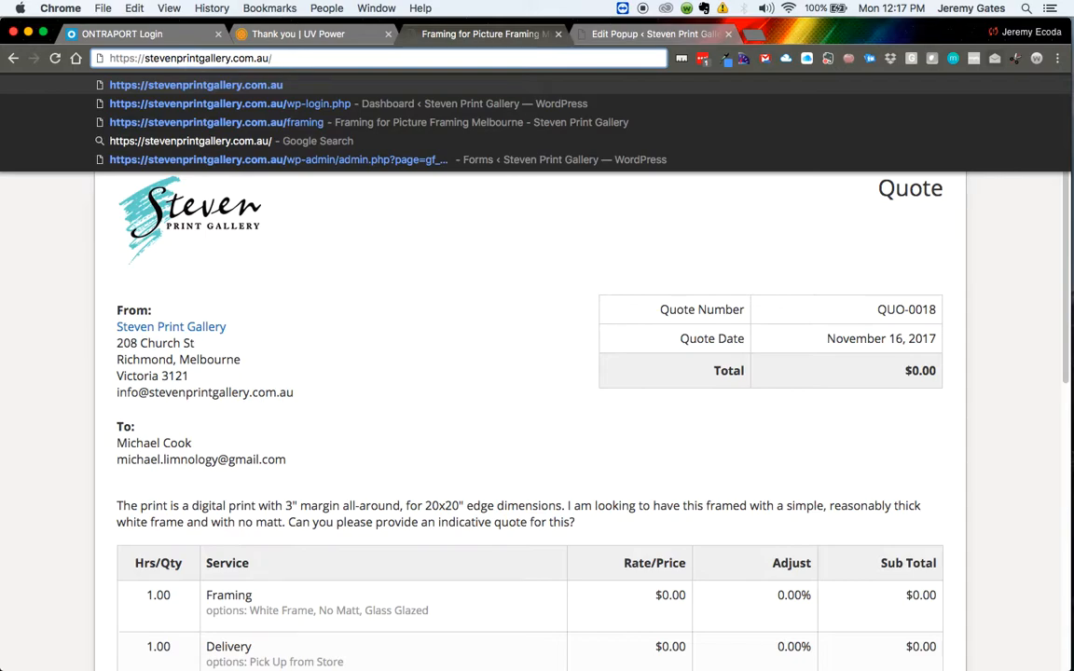
key("Return")
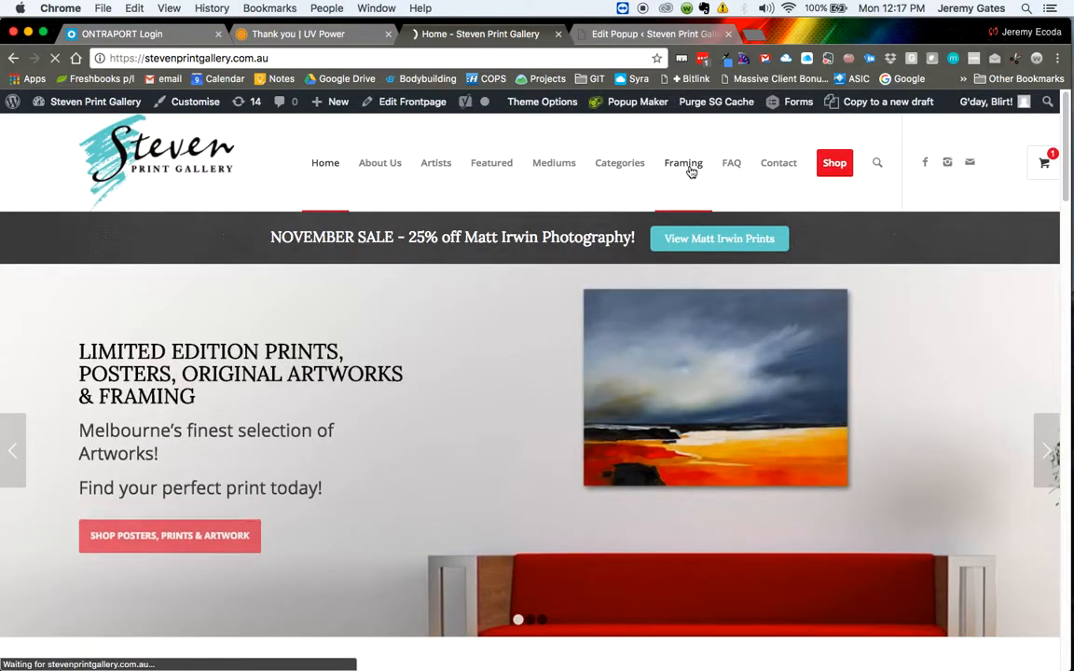
left_click(691, 172)
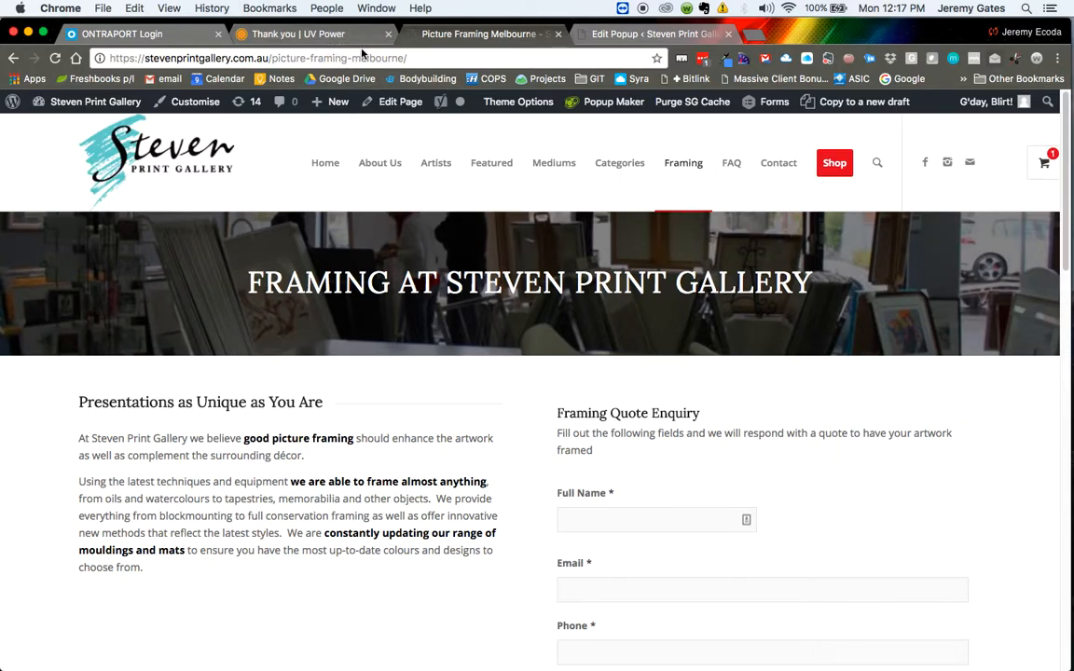
left_click_drag(409, 56, 272, 56)
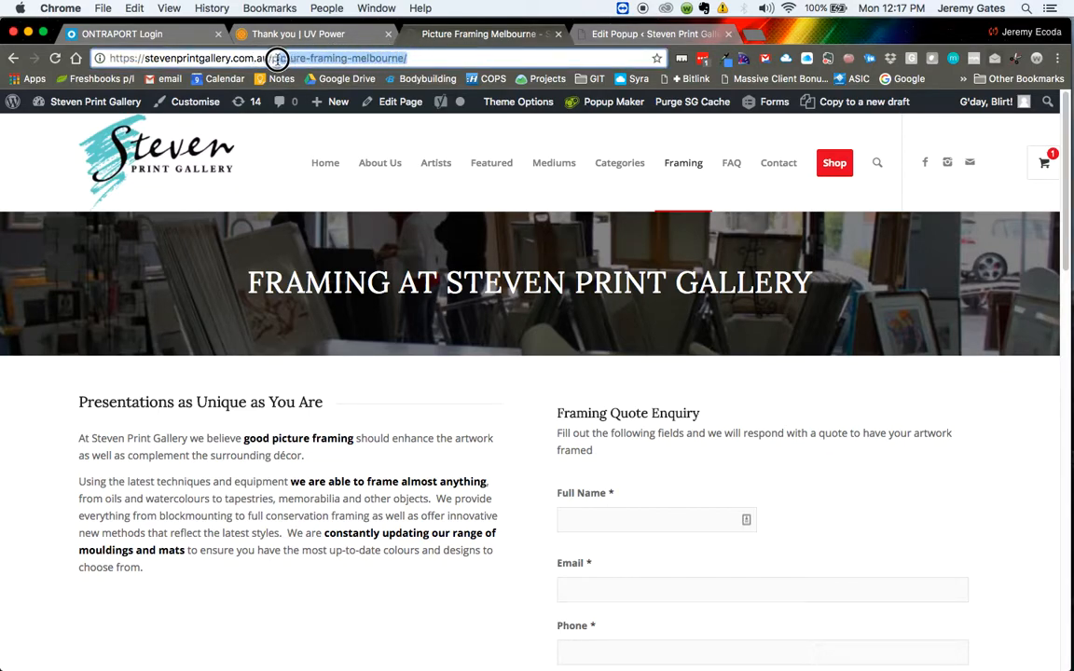
left_click(846, 503)
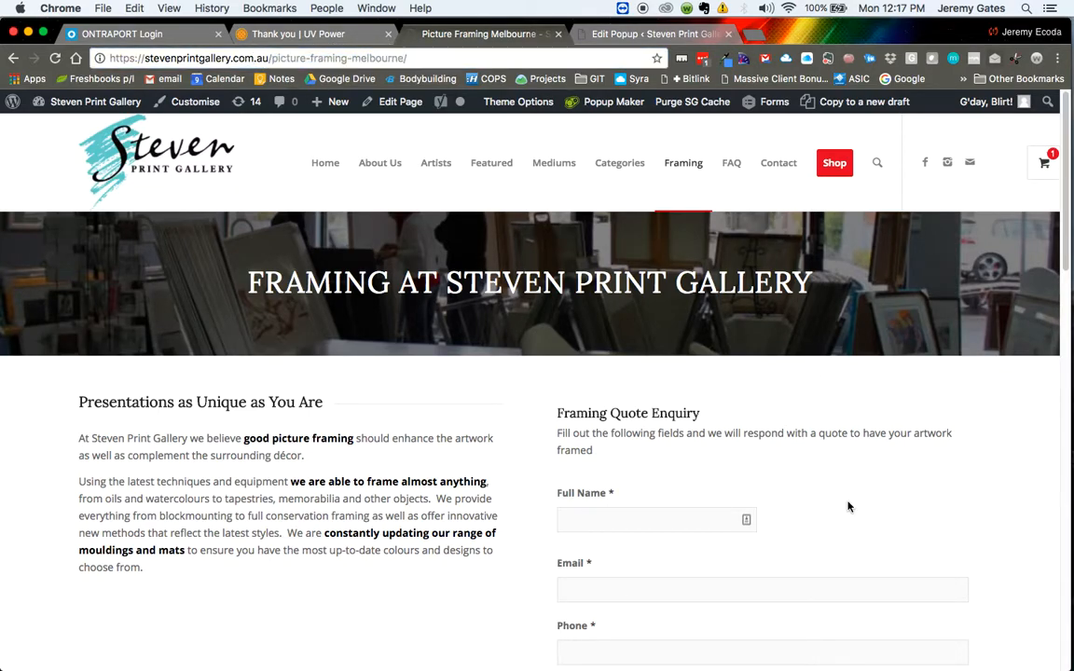
Step: Check the popup opened by View matt colours in the Framing Quote Enquiry form, and close it
scroll(846, 504, "down", 5)
left_click(622, 497)
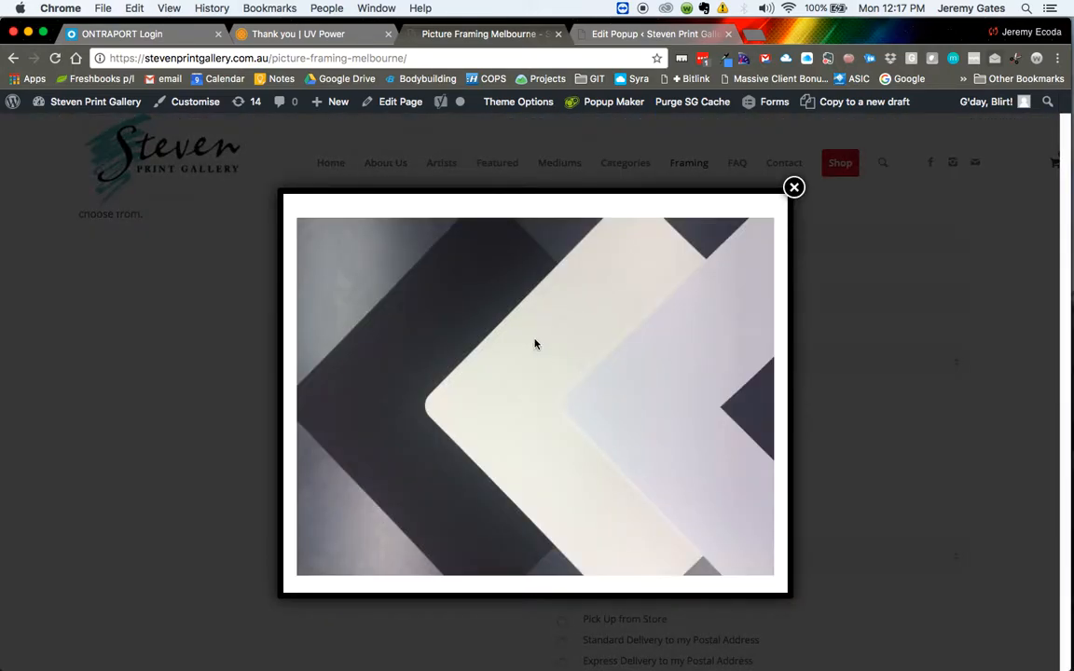
left_click(794, 187)
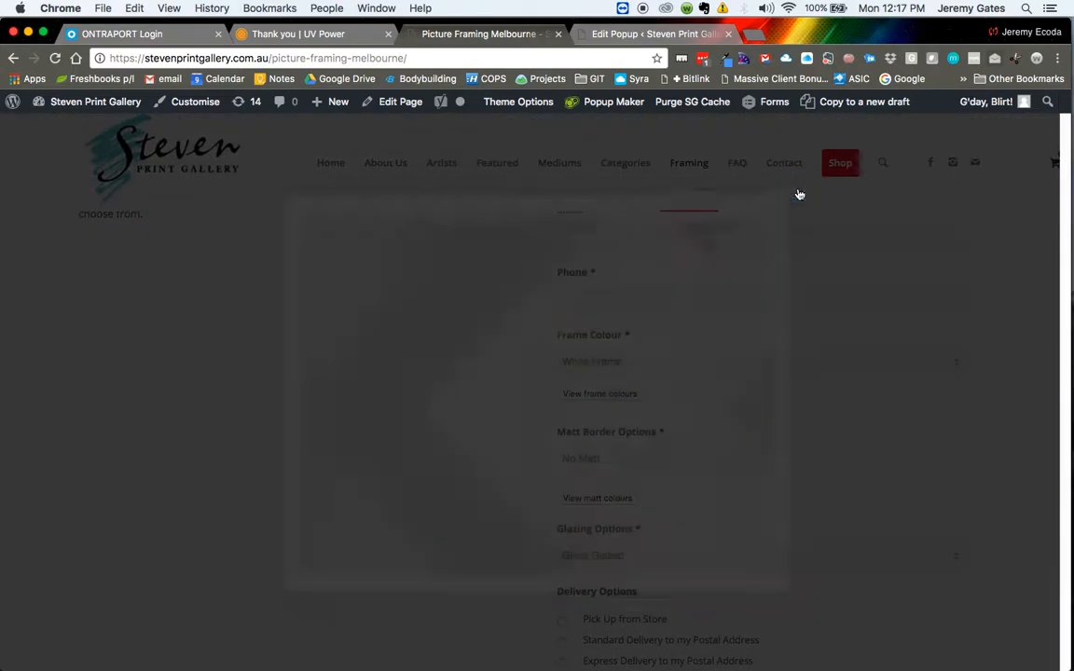
scroll(427, 347, "up", 5)
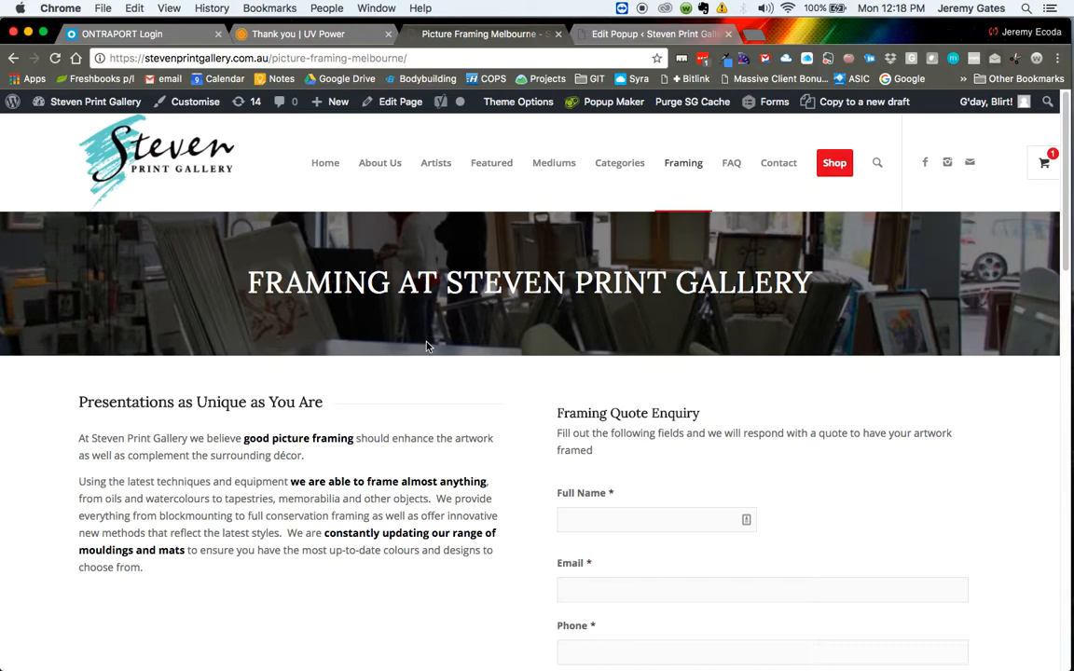
left_click(1031, 47)
key("XF86AudioMute")
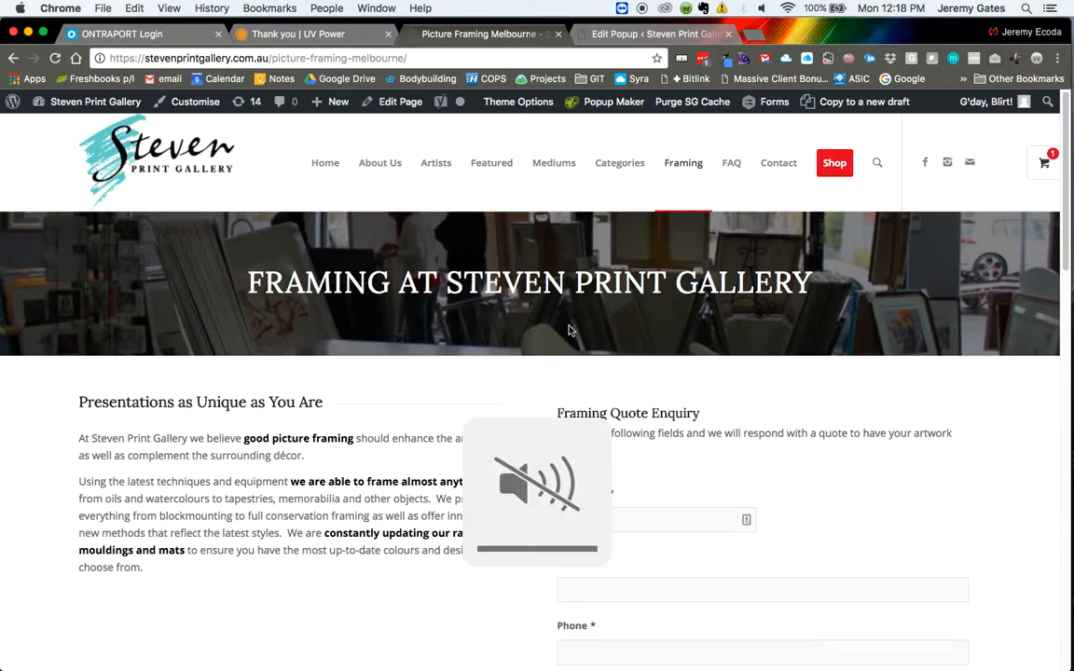
mouse_move(1039, 296)
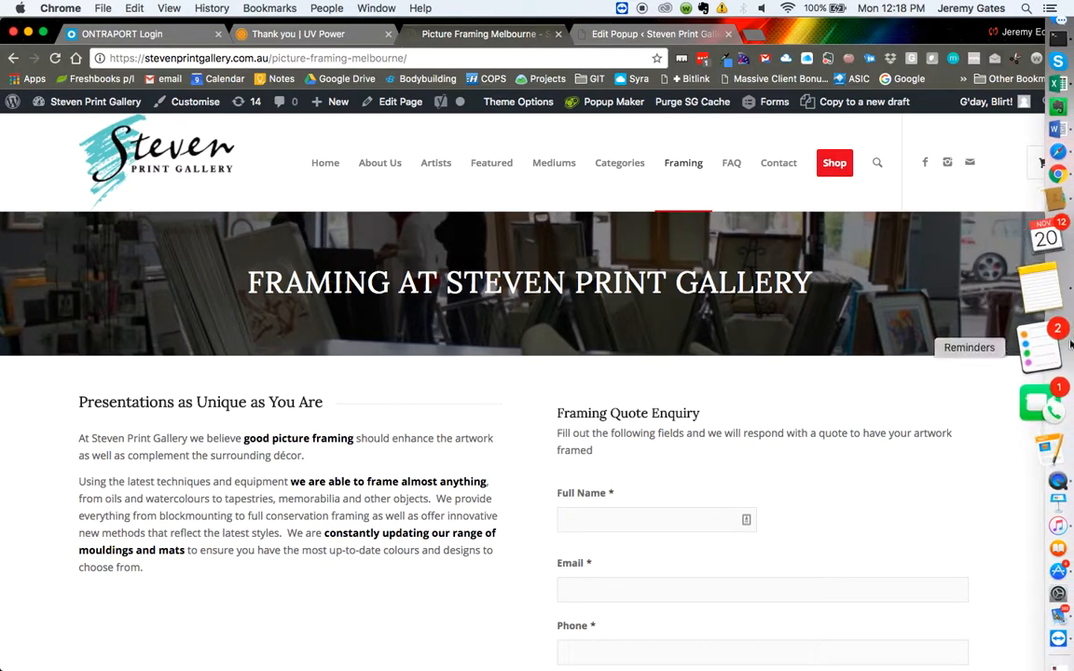
left_click(1038, 425)
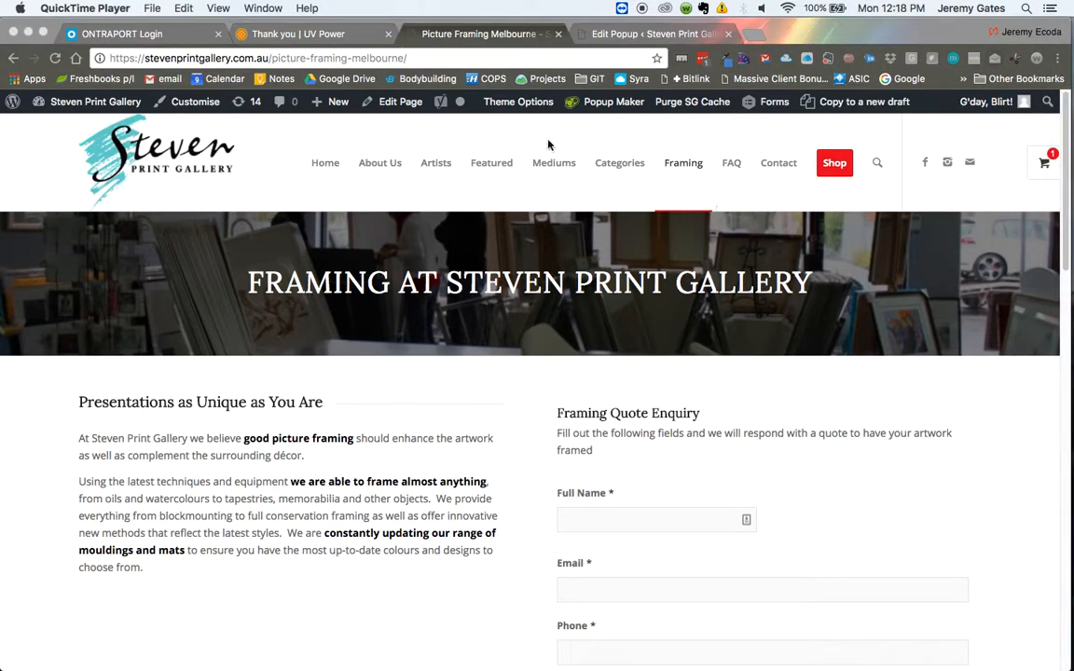